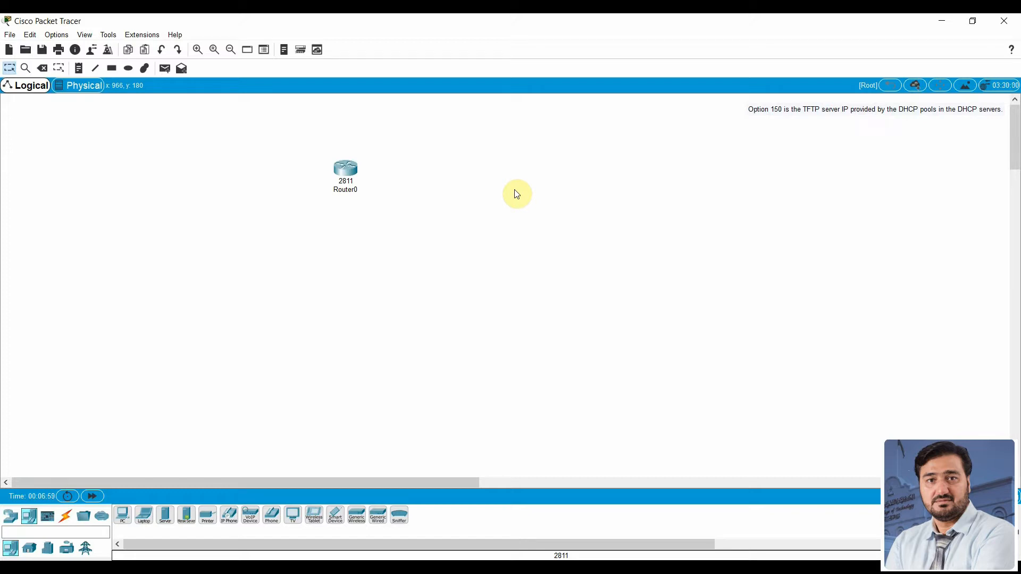
Move Router0 toward the upper-left area of the workspace
left_click(352, 167)
left_click_drag(353, 170, 297, 177)
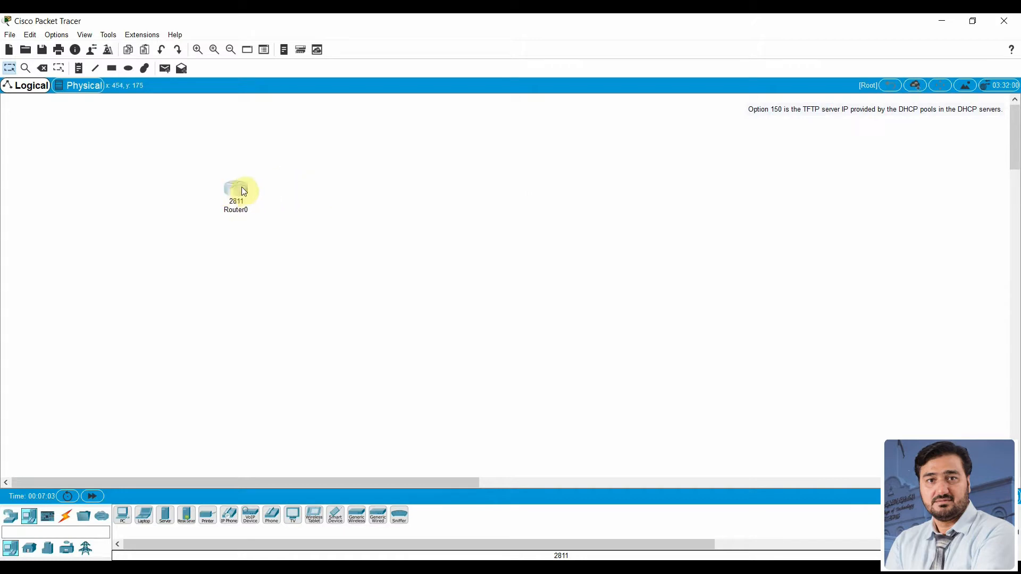
left_click(233, 196)
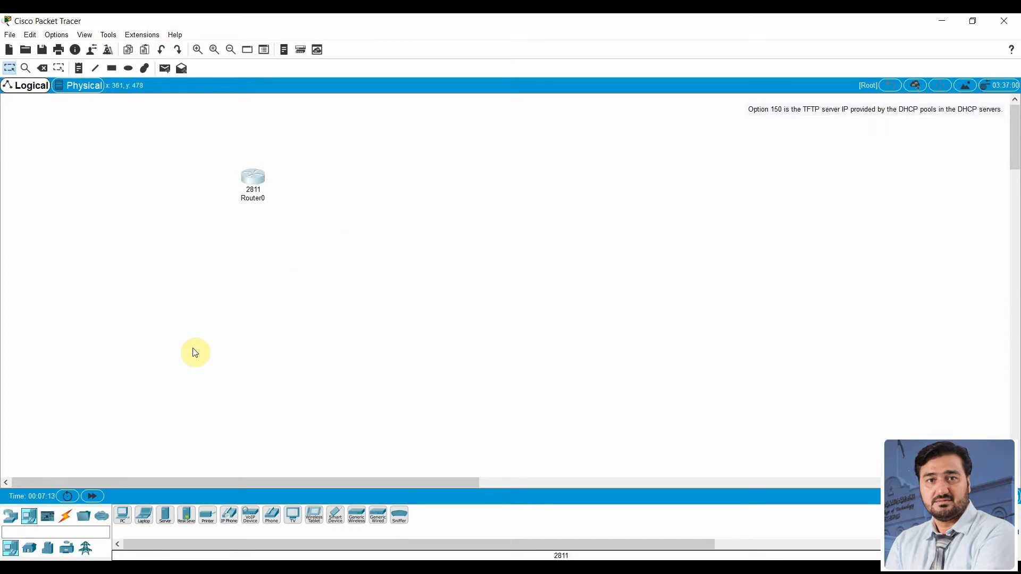
left_click_drag(260, 174, 288, 152)
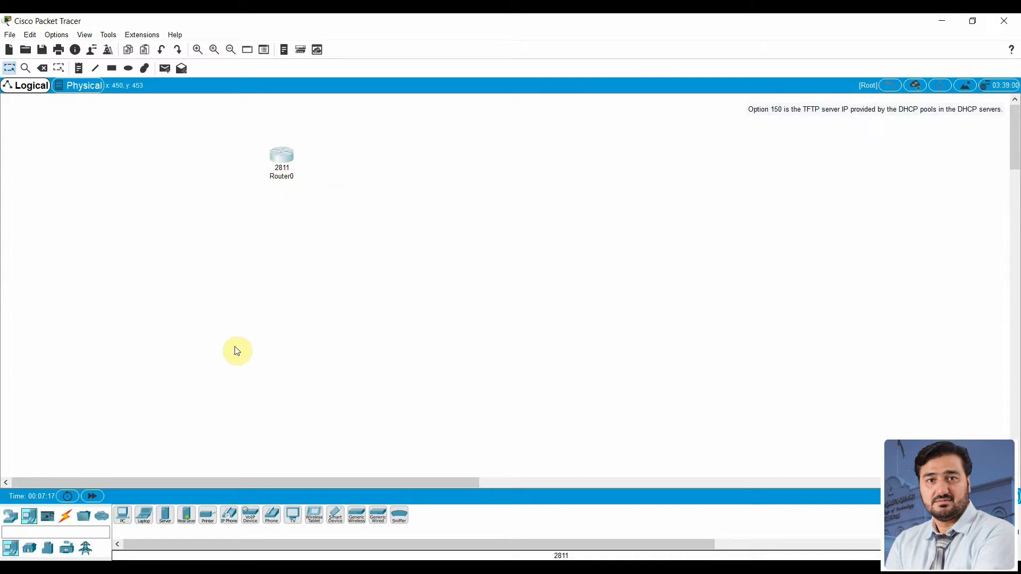
Add two 7960 IP phones to the workspace below Router0
left_click(26, 517)
left_click(229, 516)
left_click(200, 272)
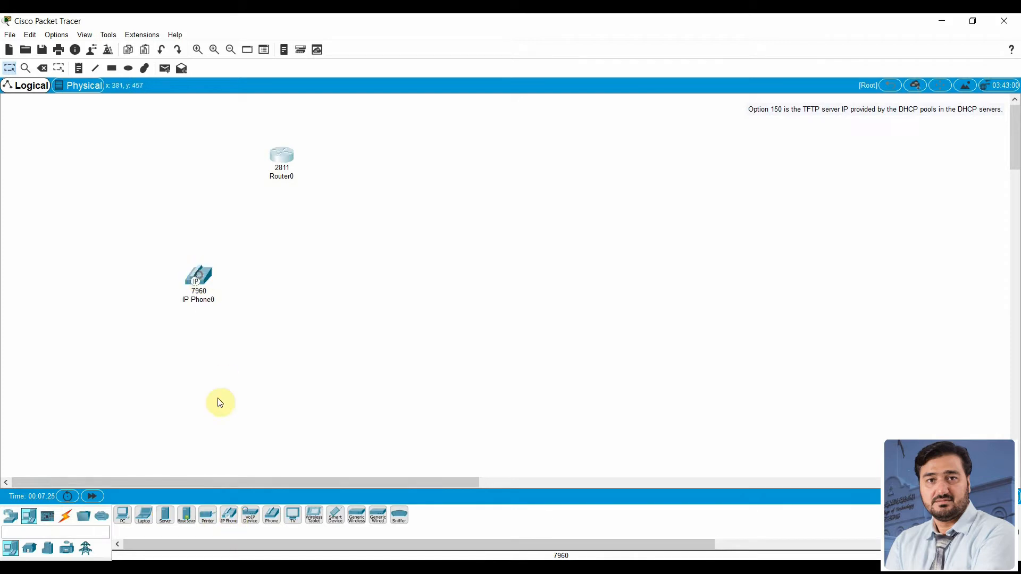
left_click(228, 516)
left_click(354, 309)
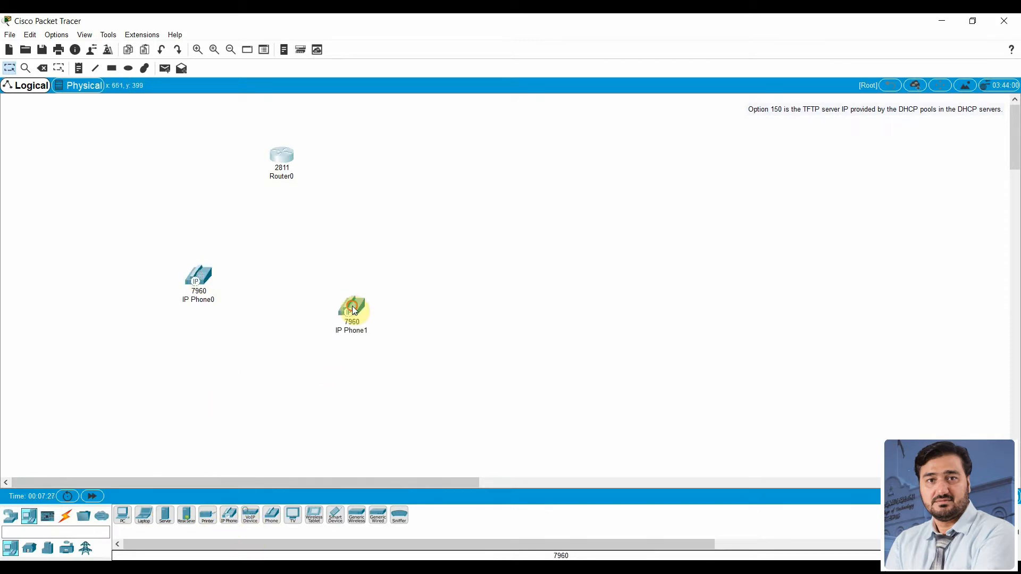
Arrange the two IP phones side by side in one row and centre Router0 above them
left_click_drag(200, 273, 176, 319)
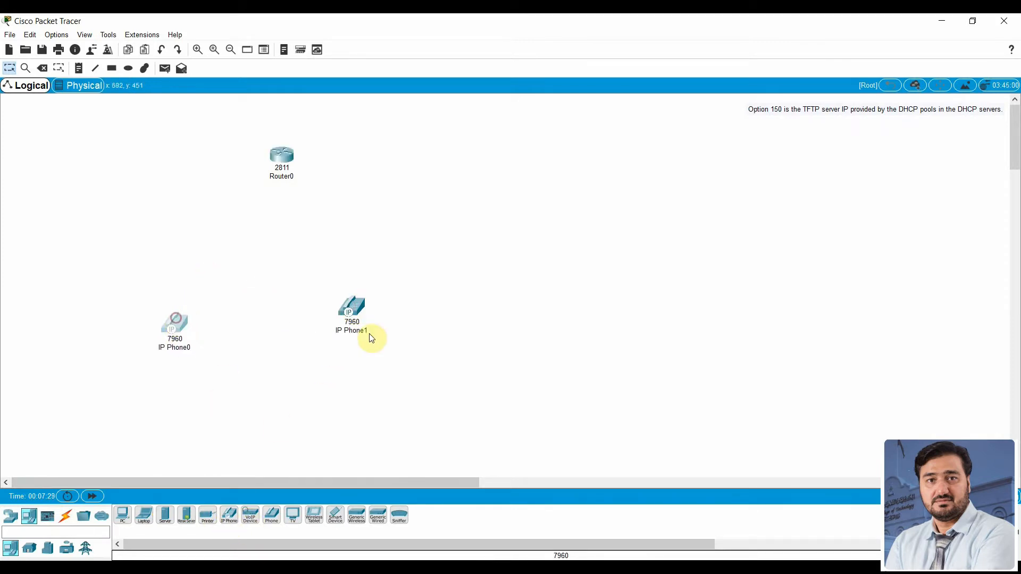
left_click_drag(353, 314, 261, 343)
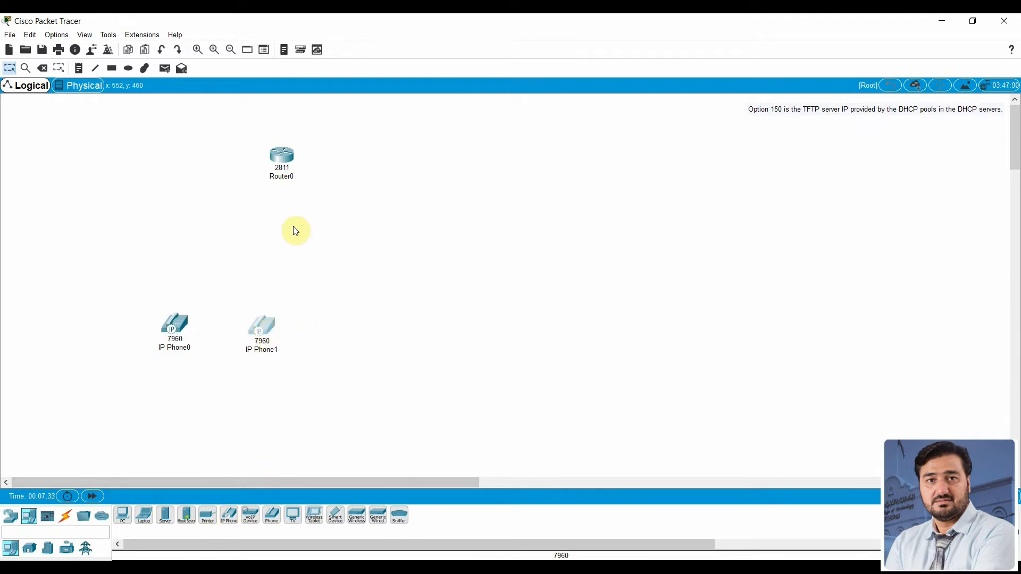
left_click_drag(289, 148, 241, 154)
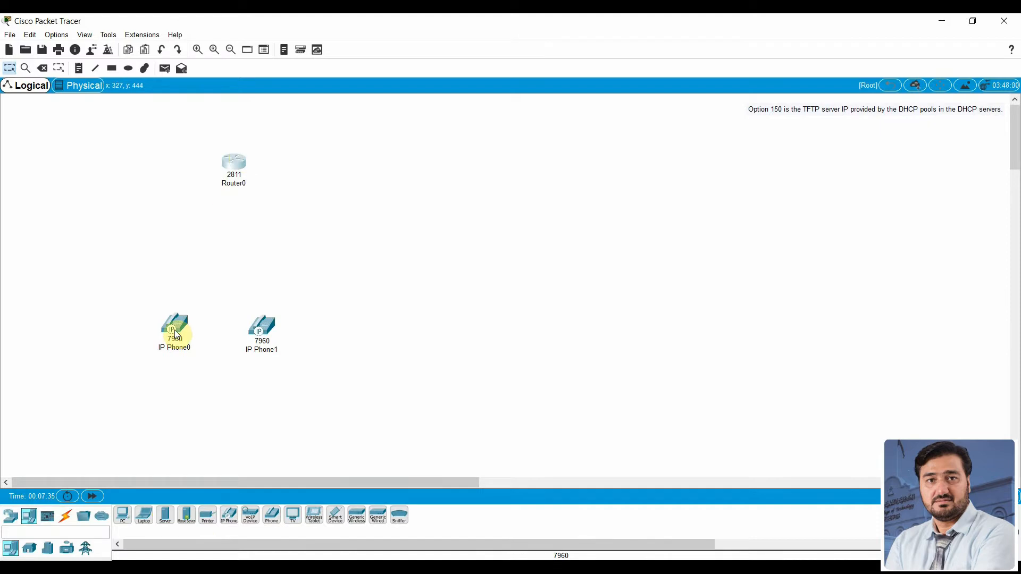
left_click_drag(175, 332, 162, 336)
left_click_drag(263, 329, 275, 327)
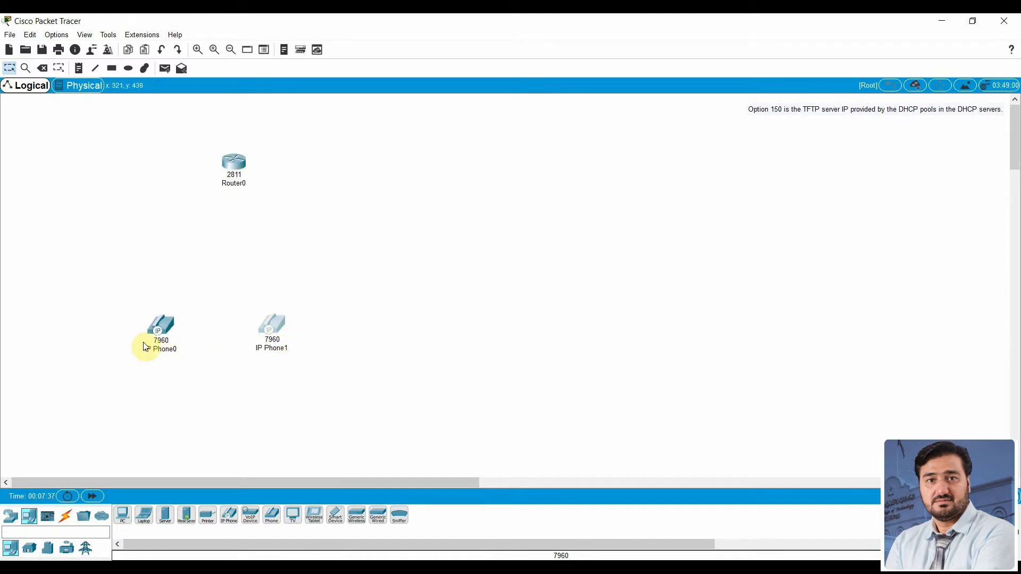
Add a 2960-24TT switch between Router0 and the two IP phones
left_click(13, 522)
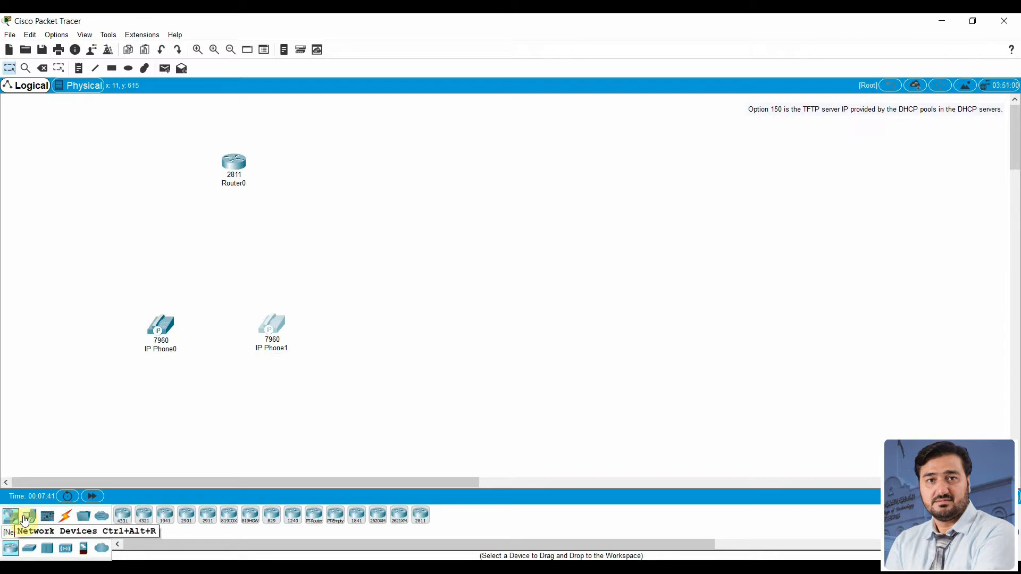
left_click(37, 546)
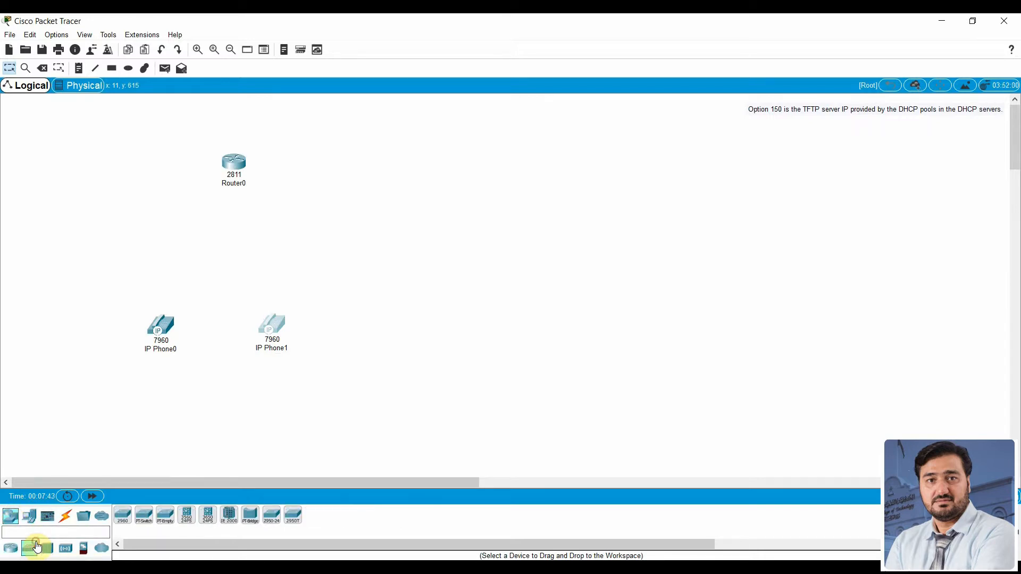
left_click(119, 519)
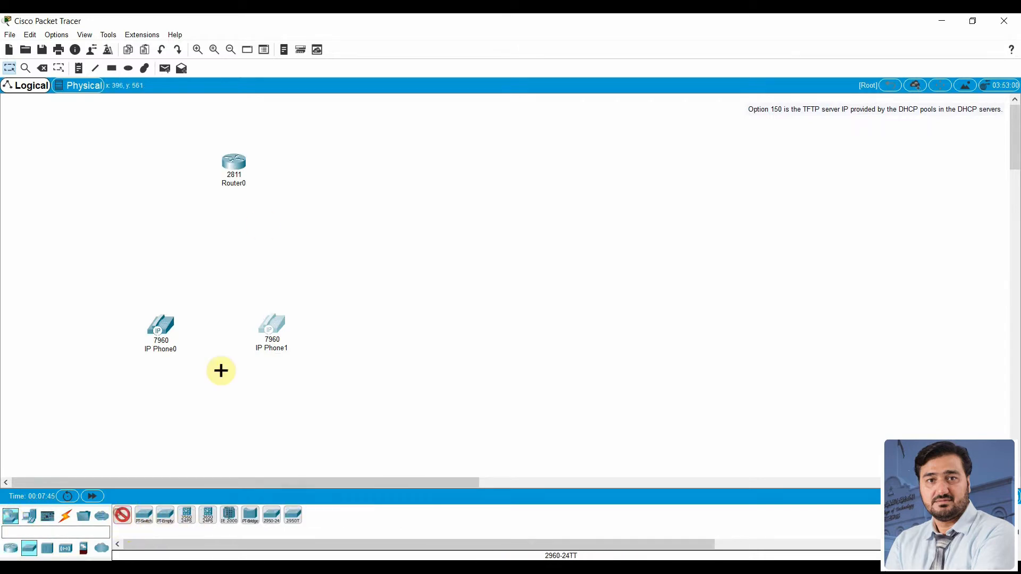
left_click(228, 237)
left_click_drag(229, 239, 228, 242)
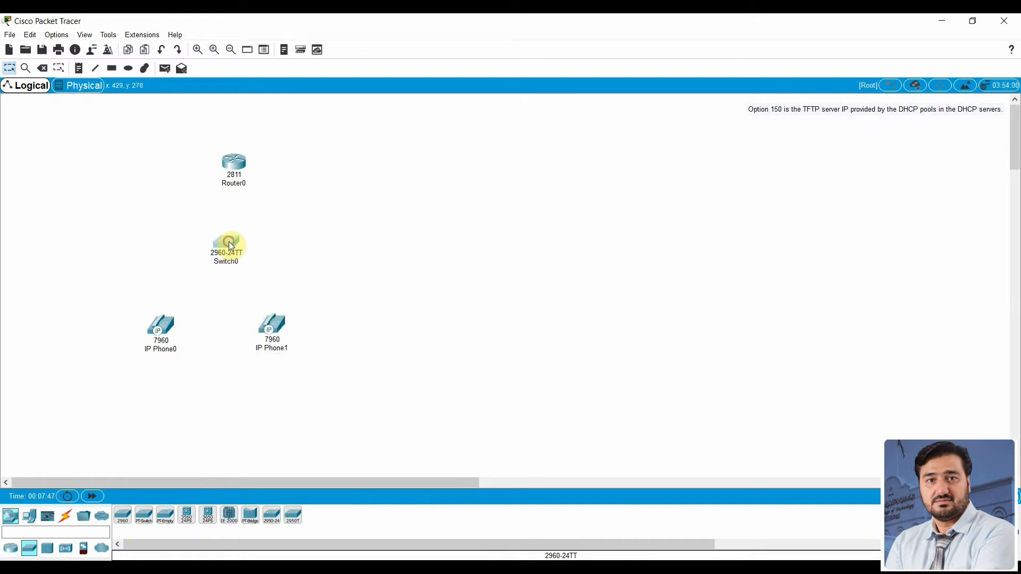
Connect Router0's FastEthernet0/0 to Switch0's FastEthernet0/1 with a copper straight-through cable
left_click(65, 516)
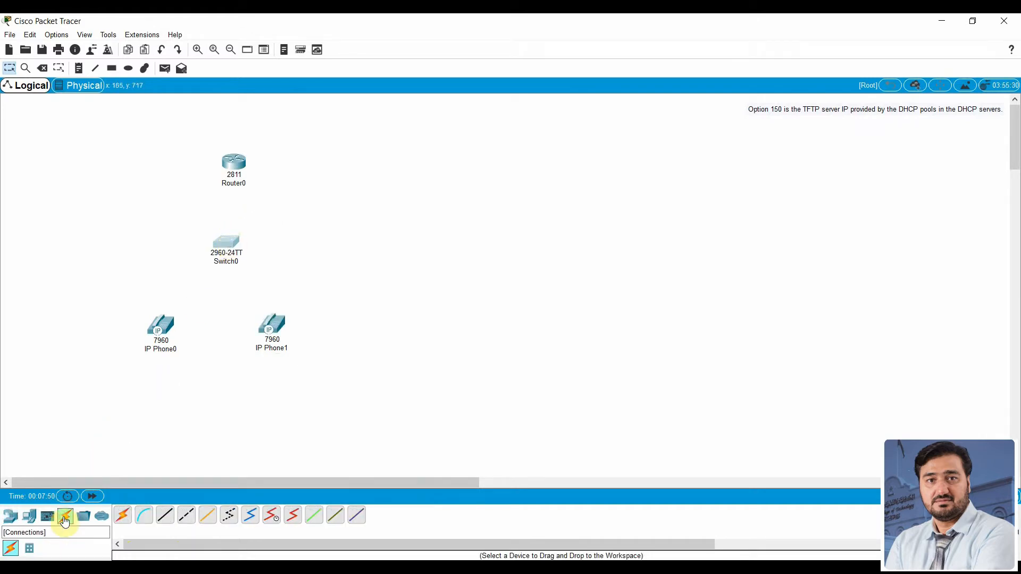
left_click(176, 517)
left_click(238, 164)
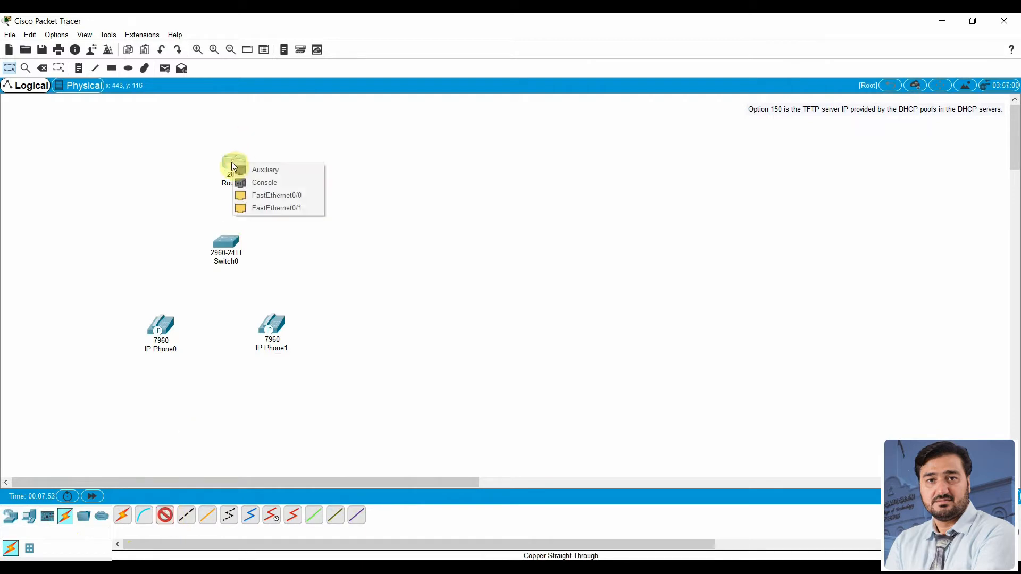
left_click(284, 195)
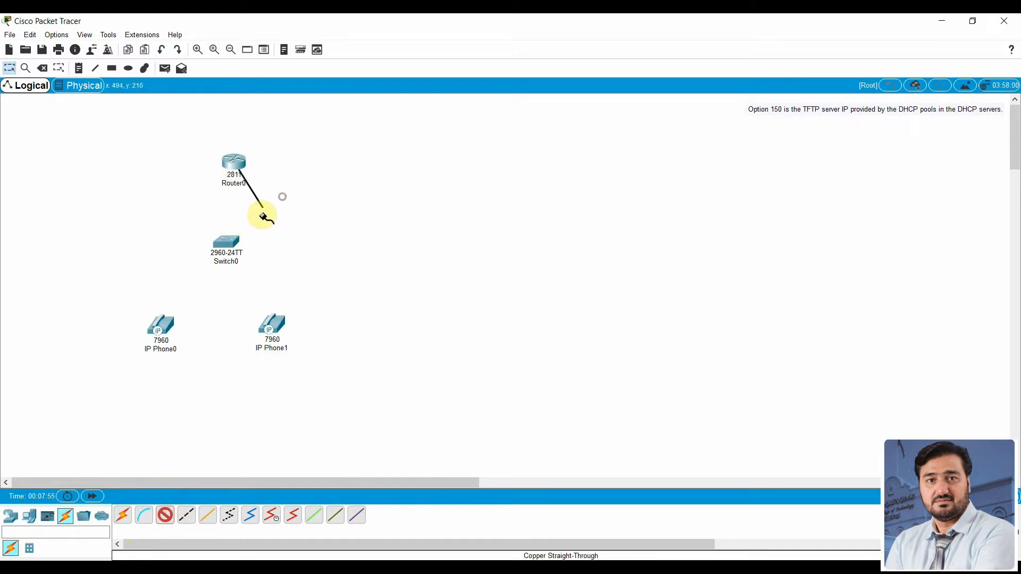
left_click(227, 240)
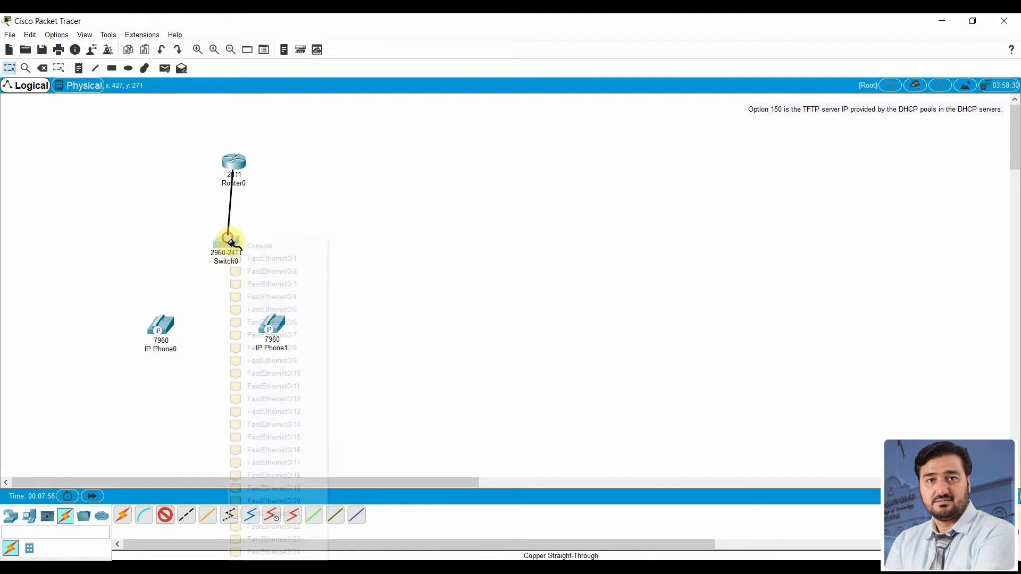
left_click(307, 260)
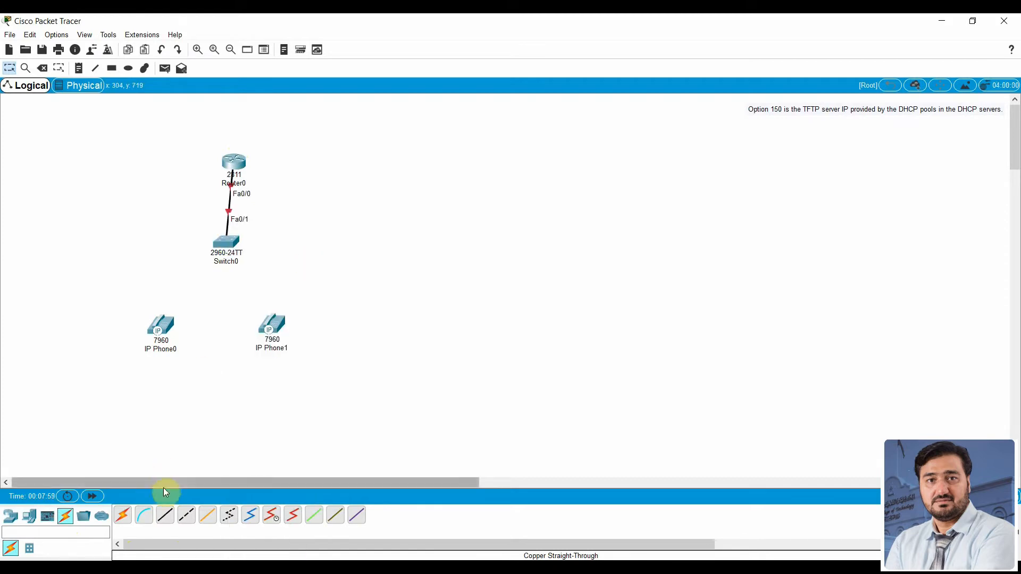
Connect Switch0's FastEthernet0/2 to the Switch port of IP Phone0 with a copper straight-through cable
left_click(163, 517)
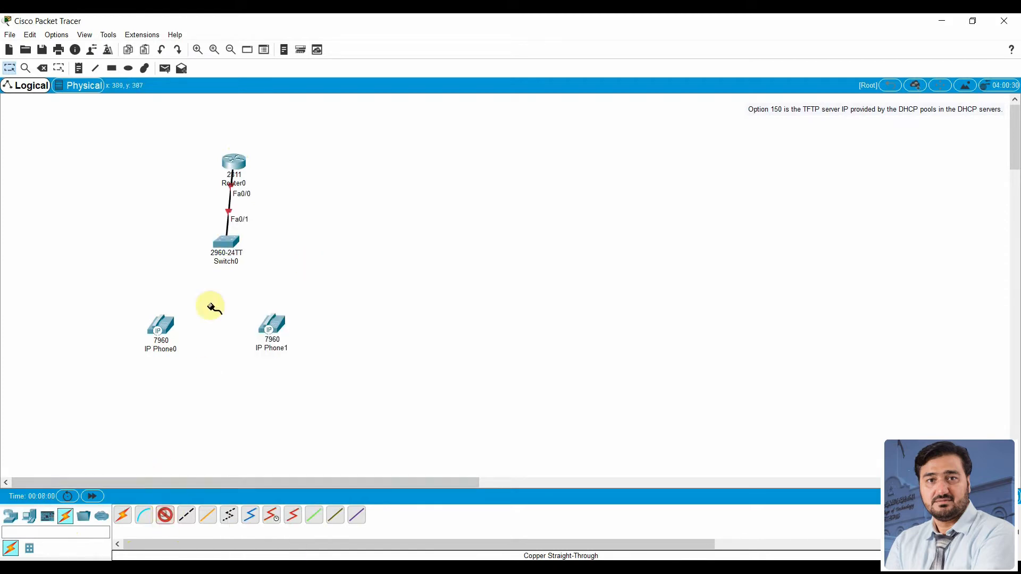
left_click(218, 242)
left_click(279, 260)
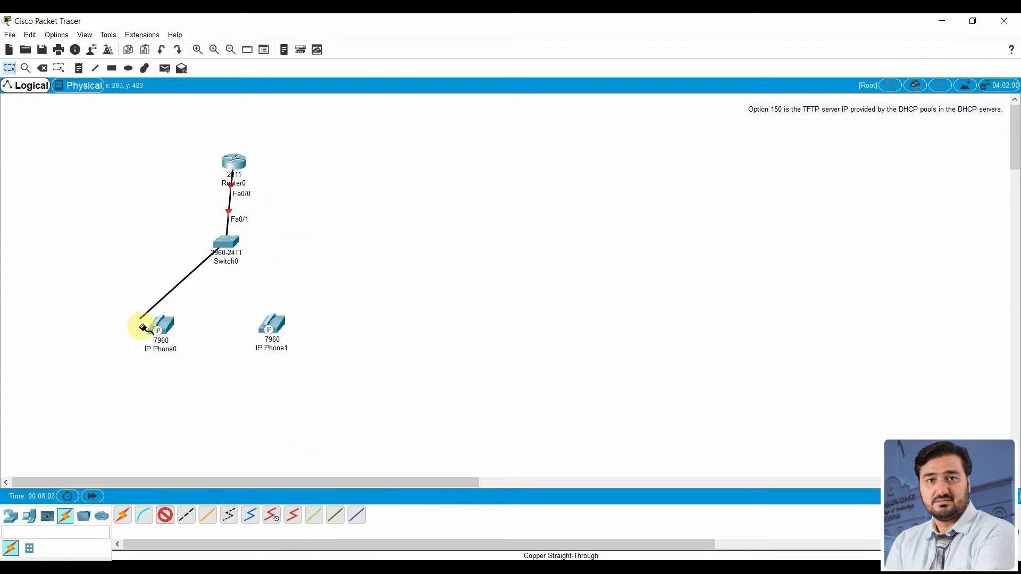
left_click(163, 328)
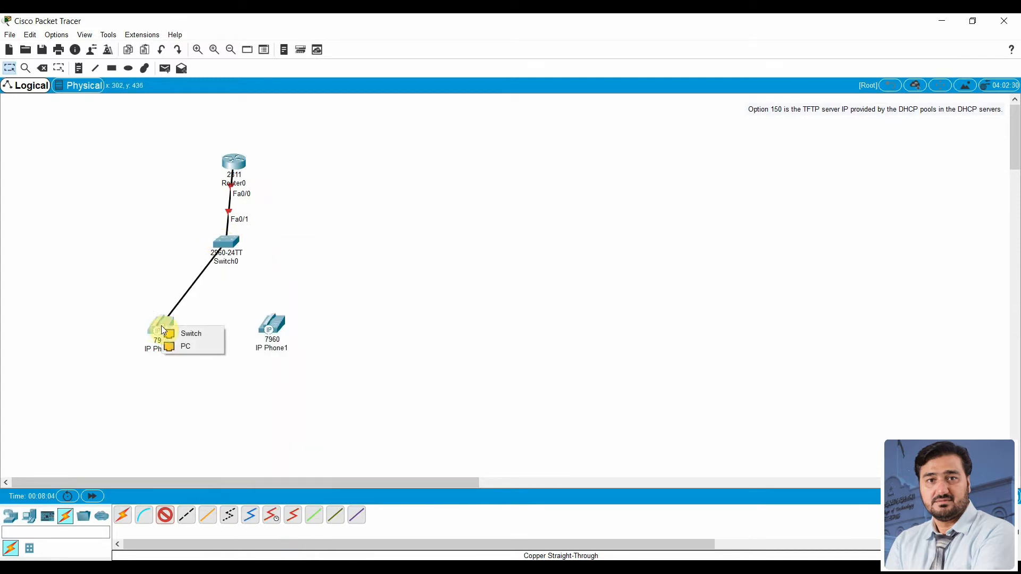
left_click(202, 334)
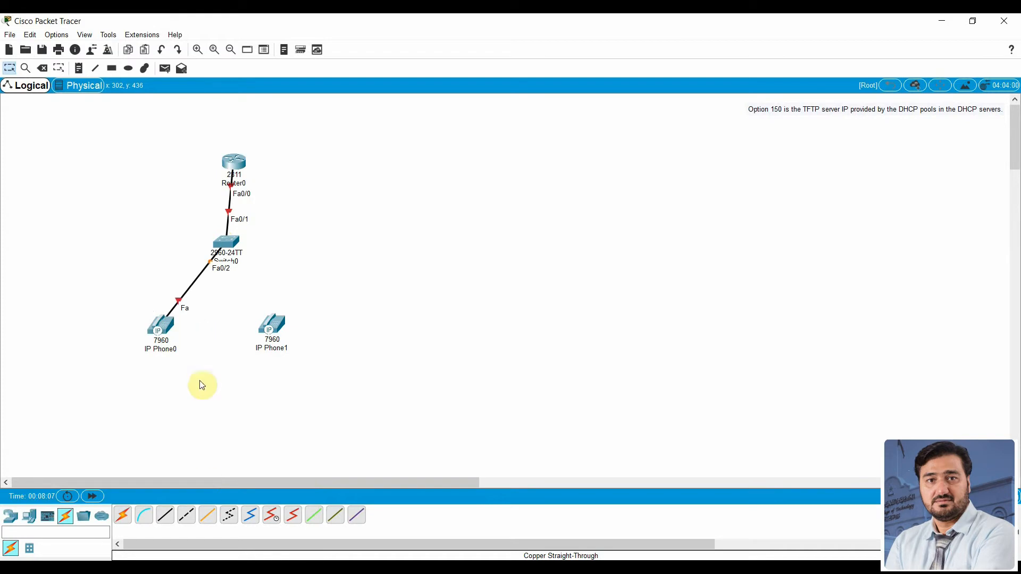
Connect Switch0's FastEthernet0/3 to IP Phone1's Switch port with a copper straight-through cable and move that phone slightly outward
left_click(171, 512)
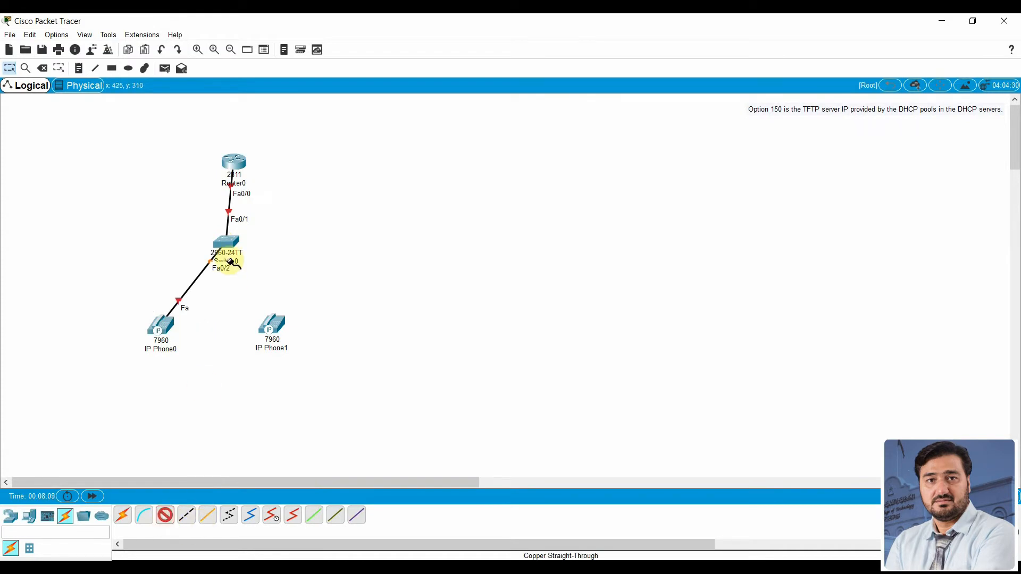
left_click(229, 240)
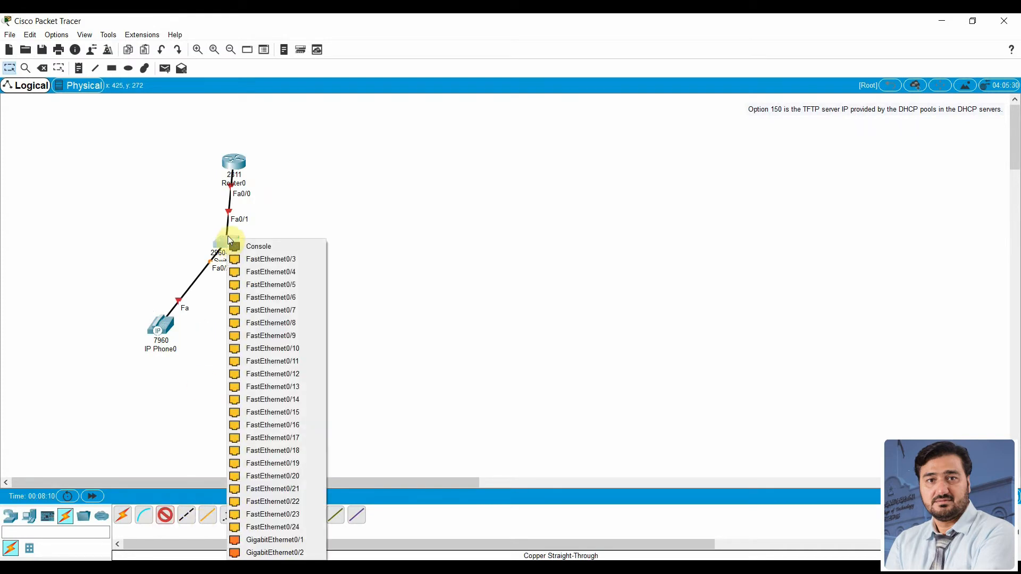
left_click(269, 259)
left_click(273, 326)
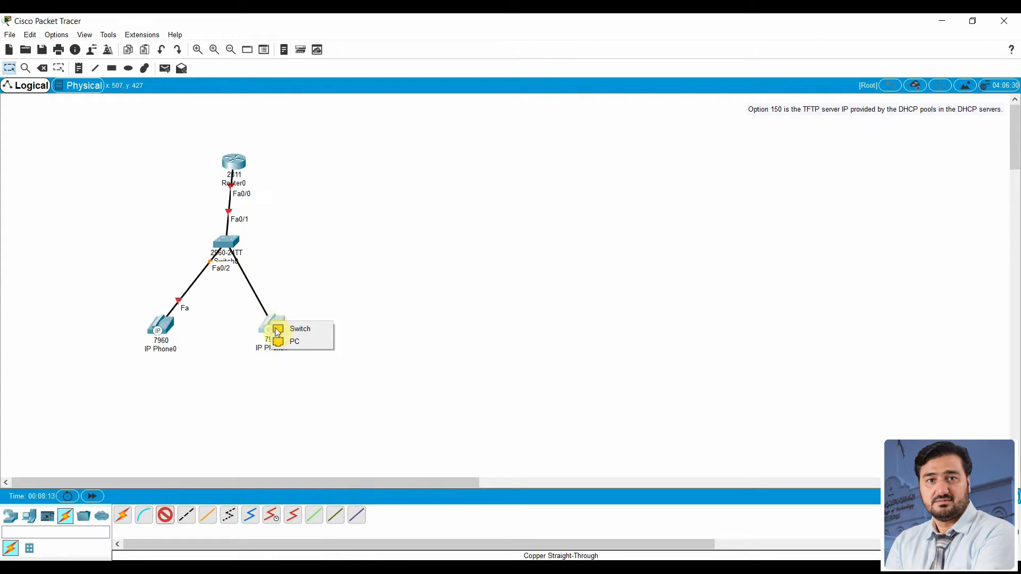
left_click(302, 331)
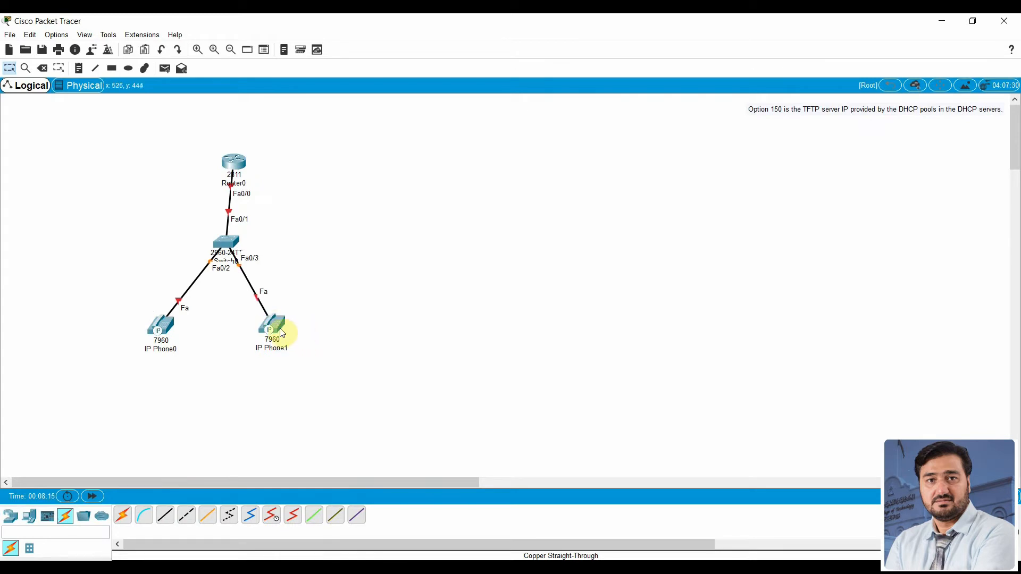
left_click_drag(279, 329, 299, 332)
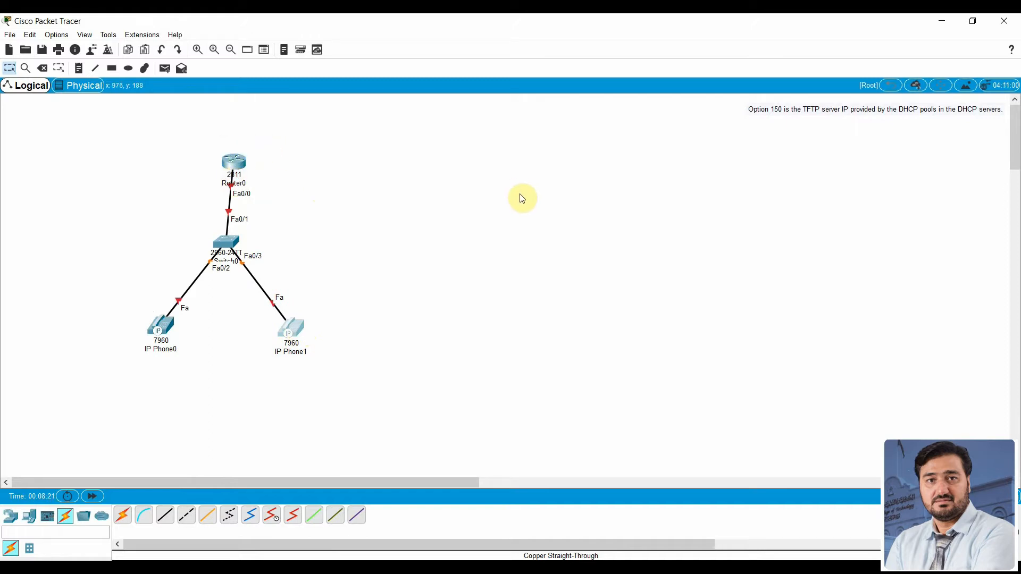
left_click_drag(144, 150, 341, 220)
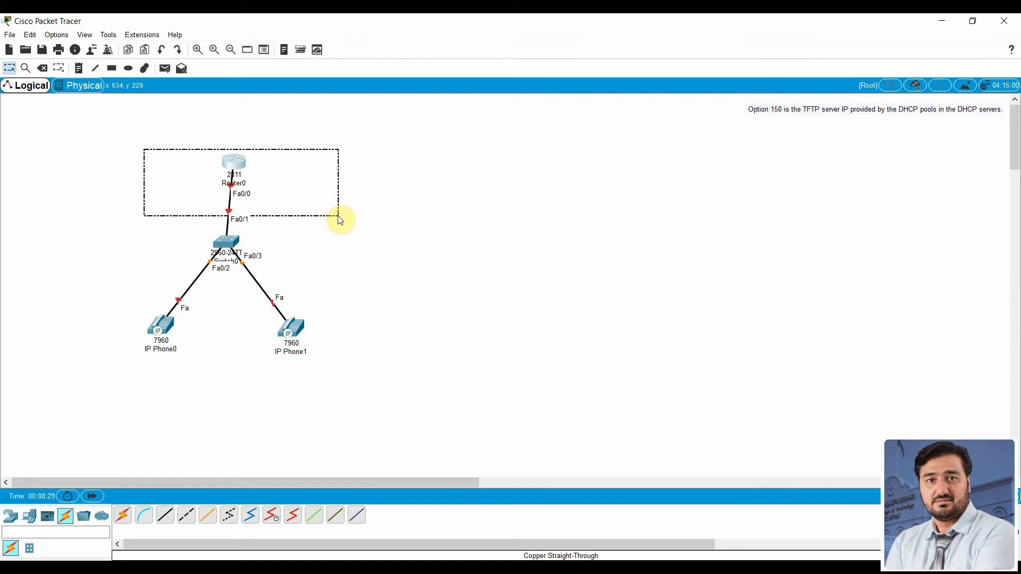
left_click_drag(340, 220, 338, 219)
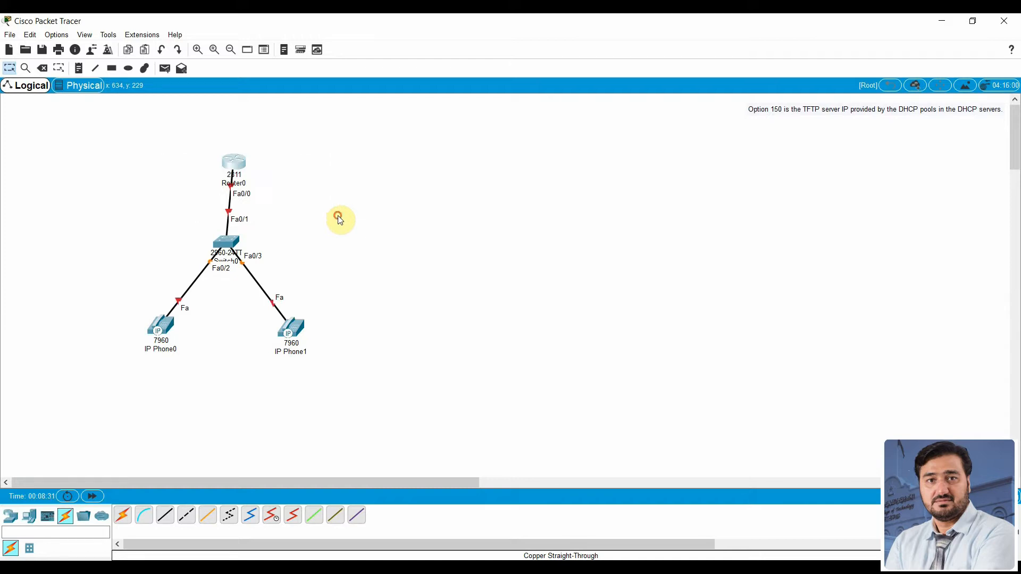
left_click(89, 127)
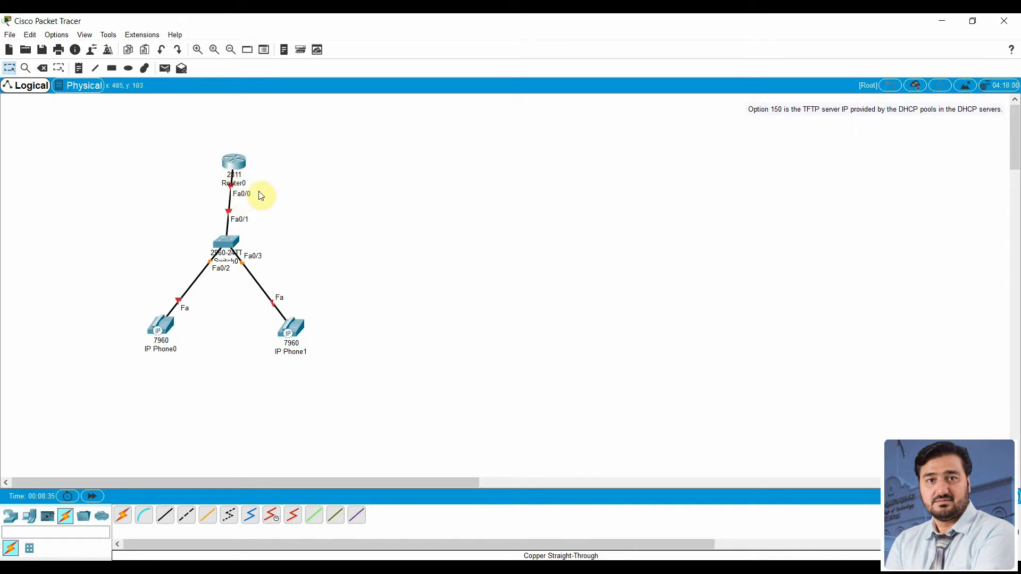
Assign Router0's FastEthernet0/0 interface the IP address 192.168.1.1 with subnet mask 255.255.255.0
left_click(234, 167)
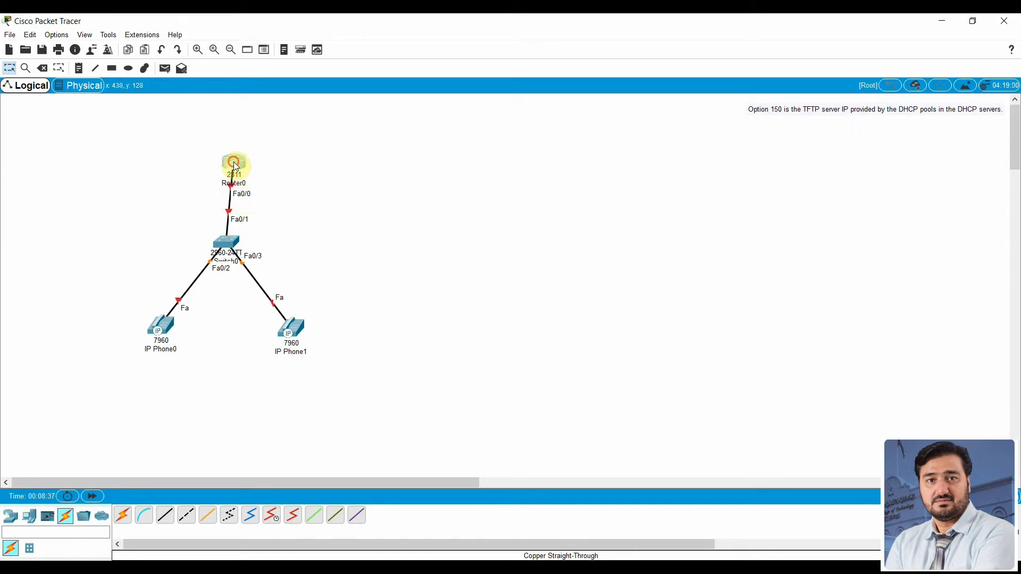
left_click(414, 149)
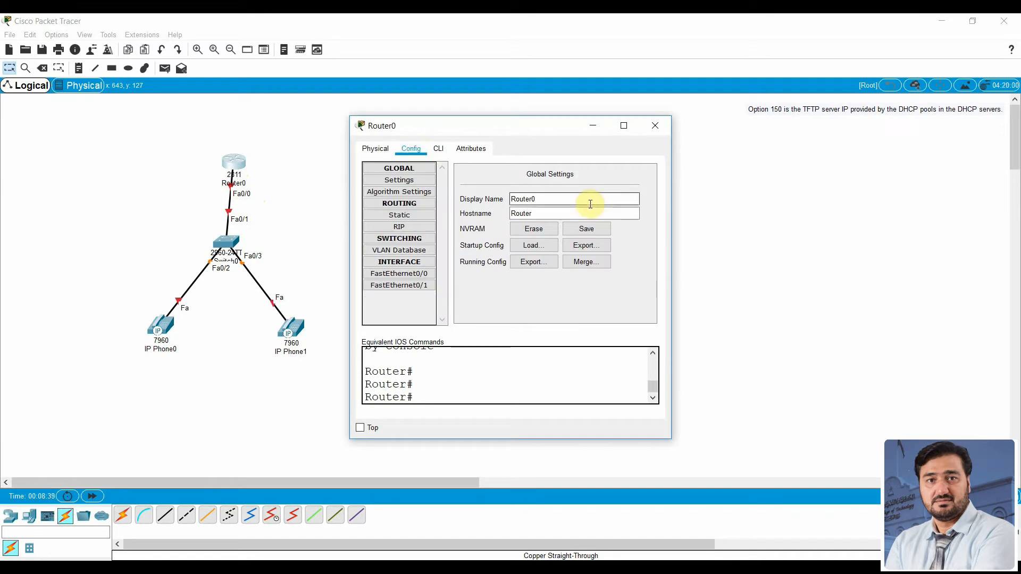
left_click(418, 275)
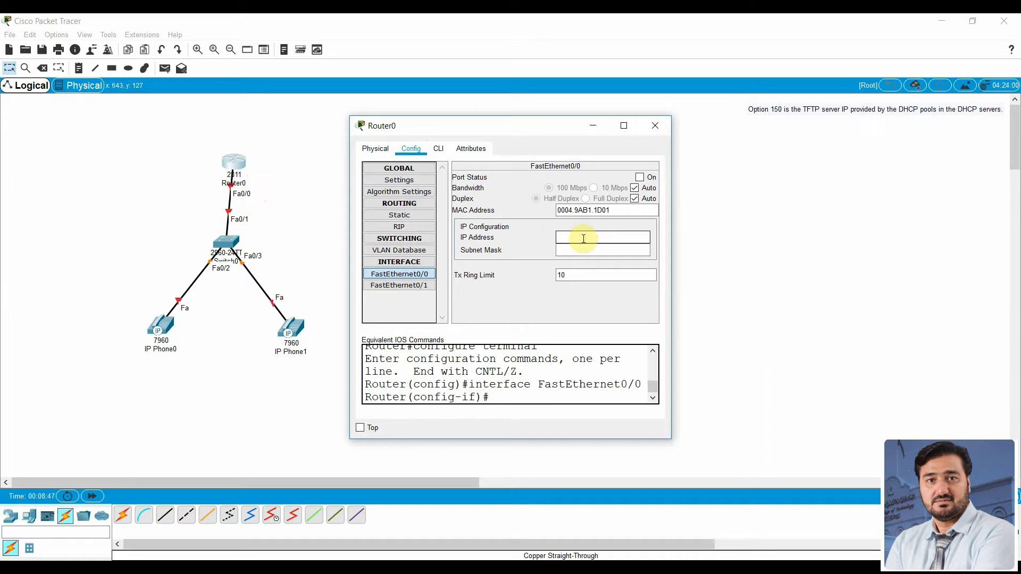
type("192.168.1.1")
left_click(601, 249)
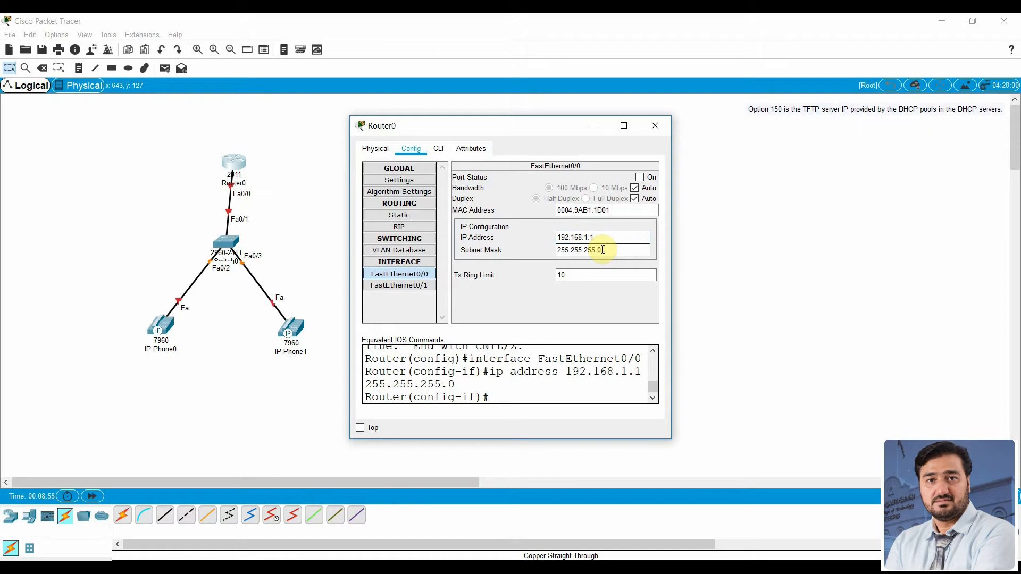
Enable Router0's FastEthernet0/0 interface with no shutdown in the command line, and widen and reposition the router window
left_click(439, 149)
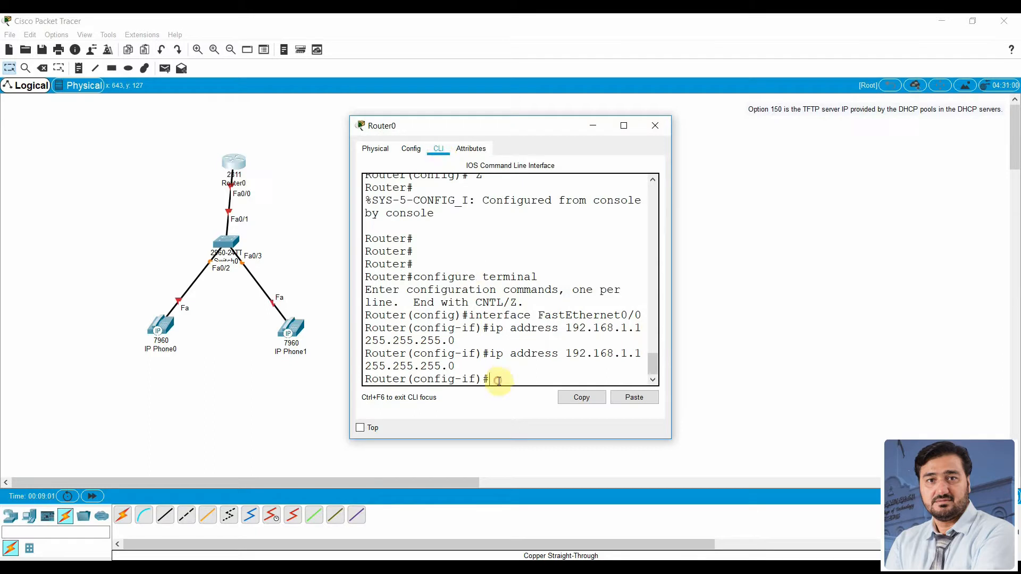
type("no sh")
key("Tab")
key("Return")
key("Return")
key("Return")
key("Return")
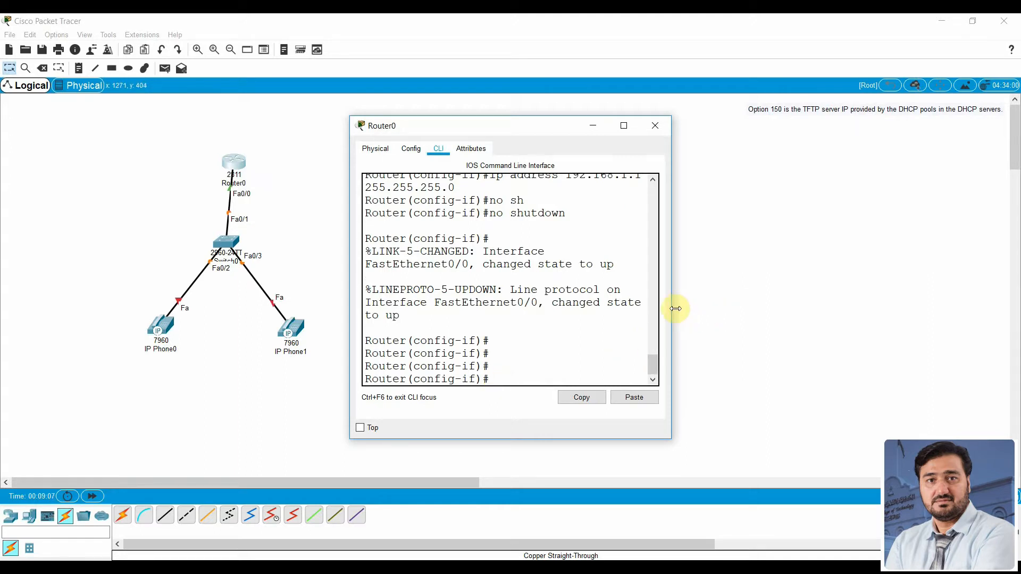
left_click_drag(672, 308, 976, 308)
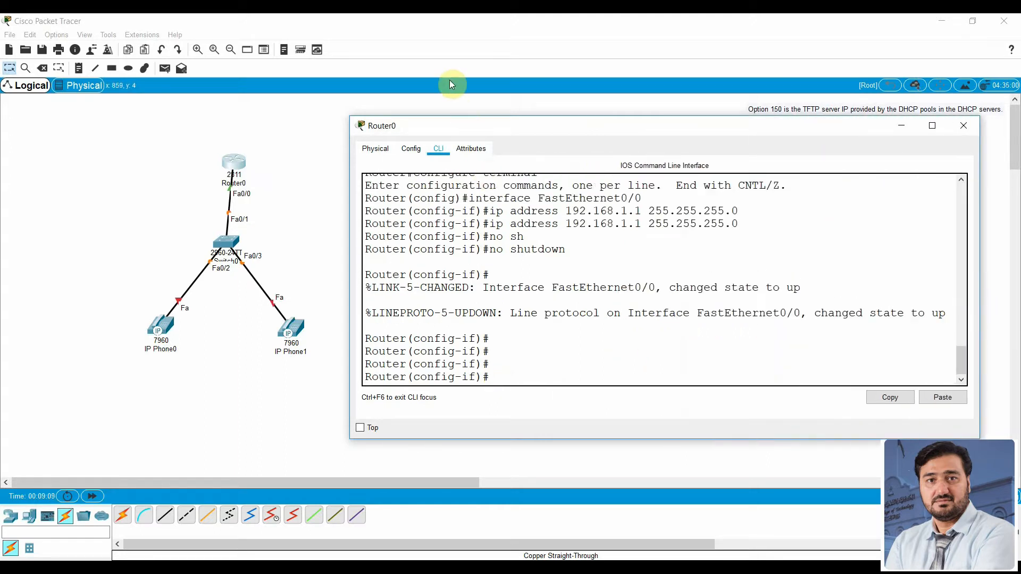
left_click_drag(463, 130, 448, 106)
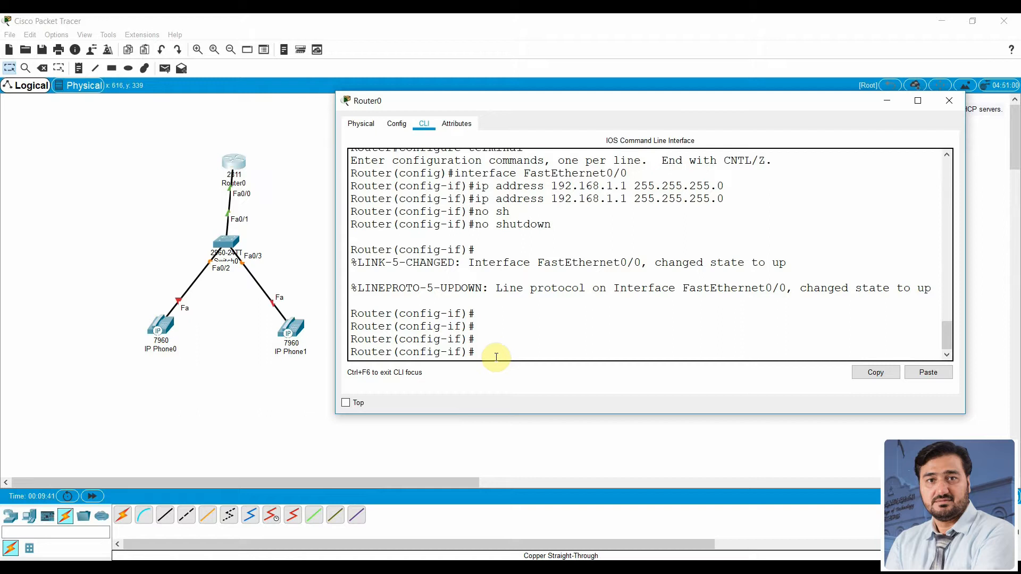
Leave interface configuration and create a DHCP pool named HaiderTech on Router0
type("exit")
key("Return")
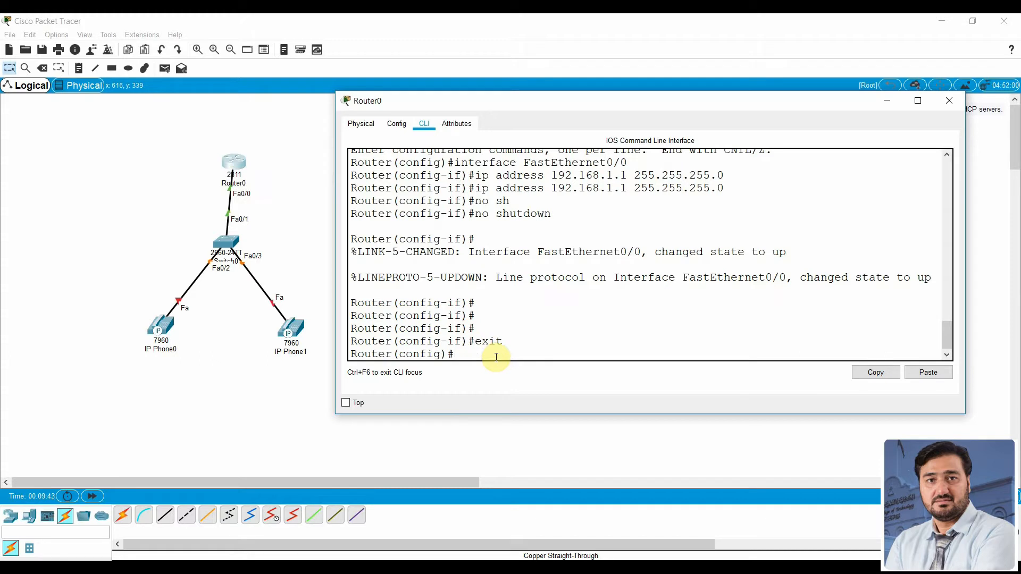
type("ip dhcp")
key("Tab")
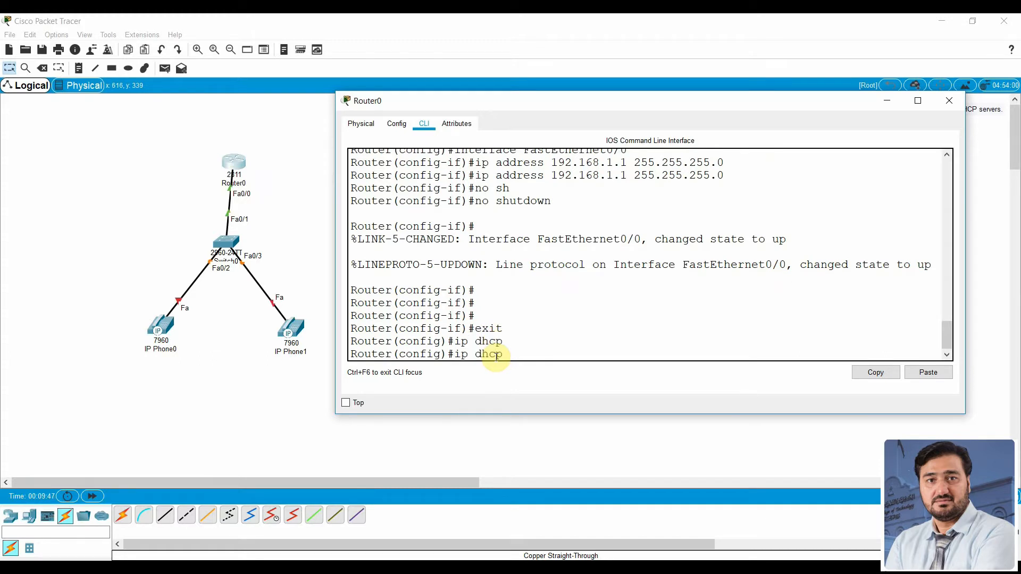
type("pool")
key("Tab")
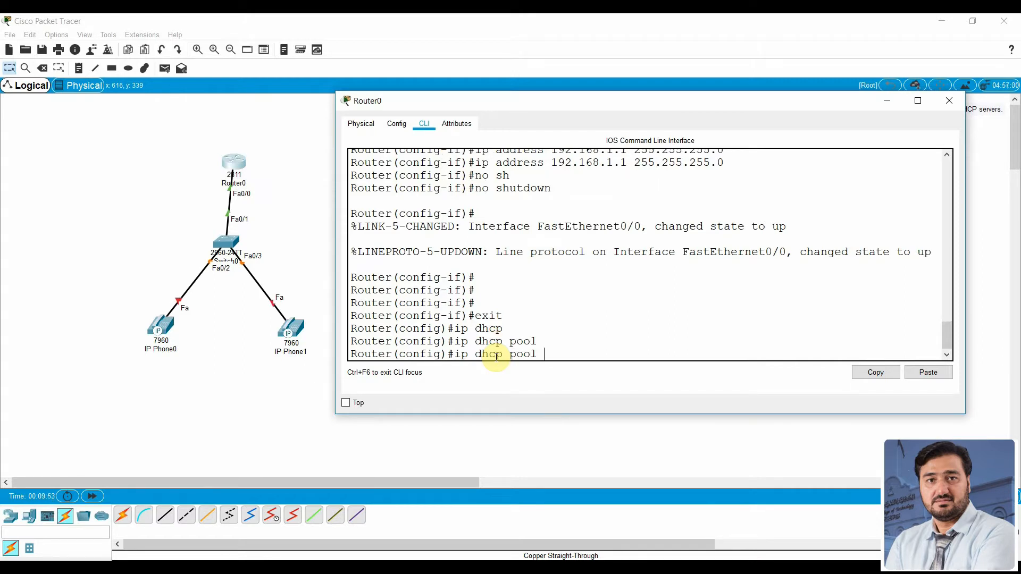
type("Haiderte")
key("BackSpace")
key("BackSpace")
type("Tech")
key("Return")
Set the HaiderTech pool's network to 192.168.1.0 with subnet mask 255.255.255.0
type("net")
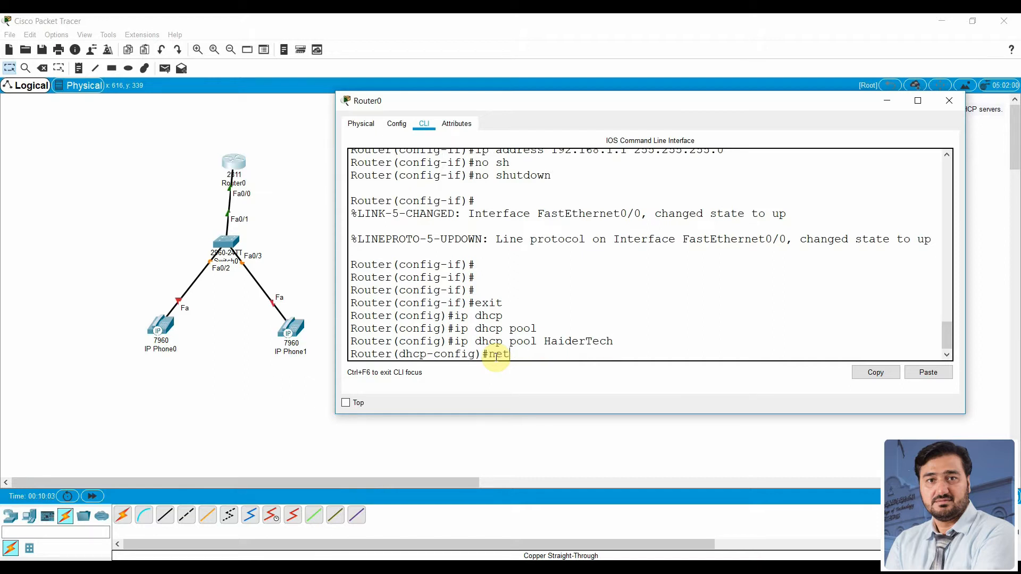
key("Tab")
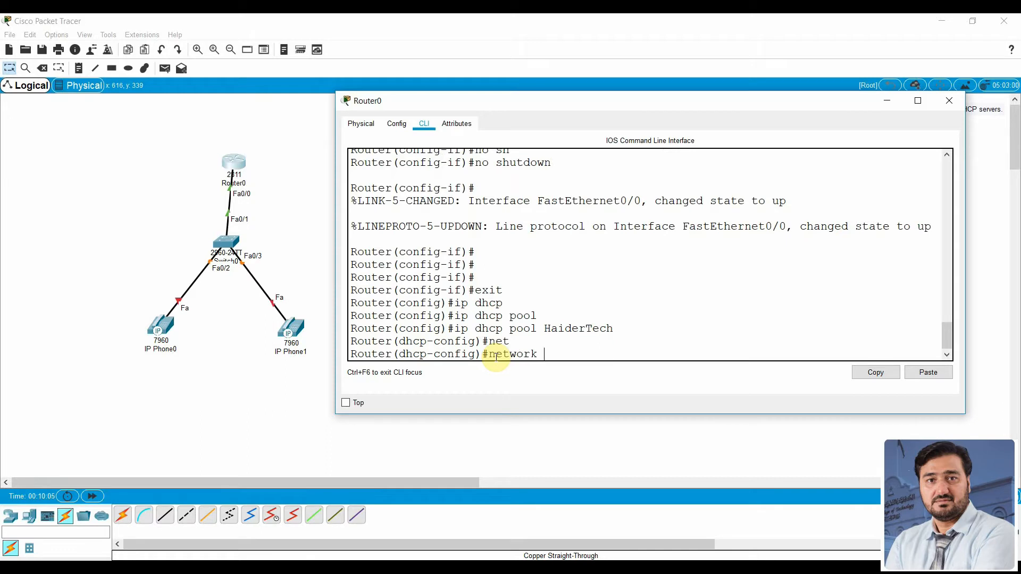
type("192.16")
type("8.1.0 255.255.255.0")
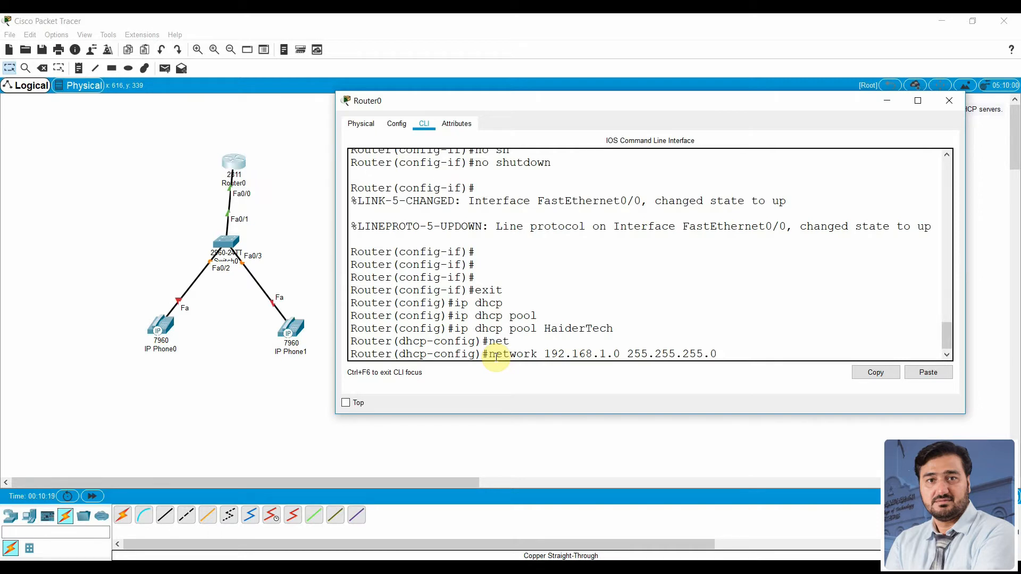
key("Return")
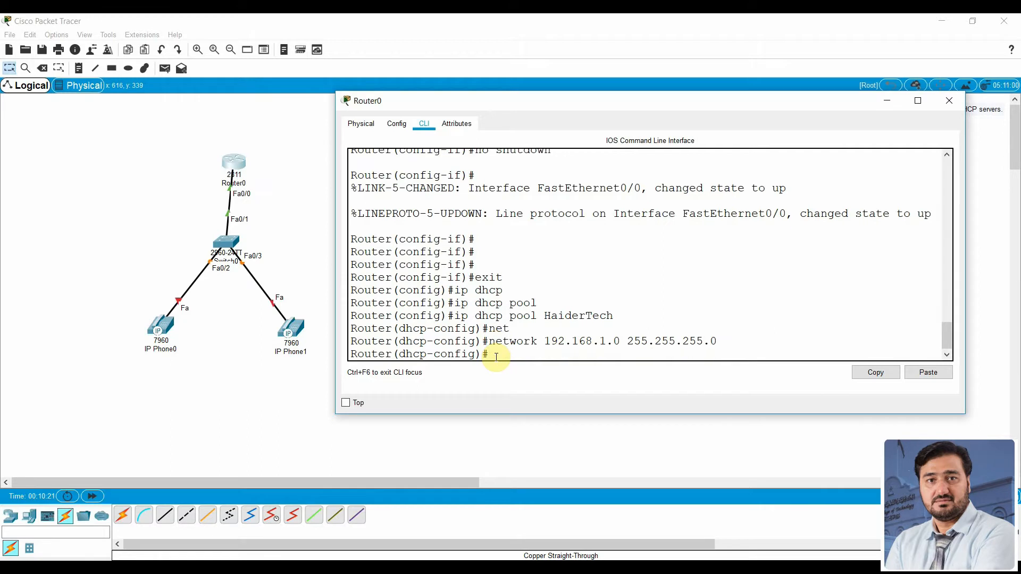
Set the HaiderTech pool's default router to 192.168.1.1
type("def")
key("Tab")
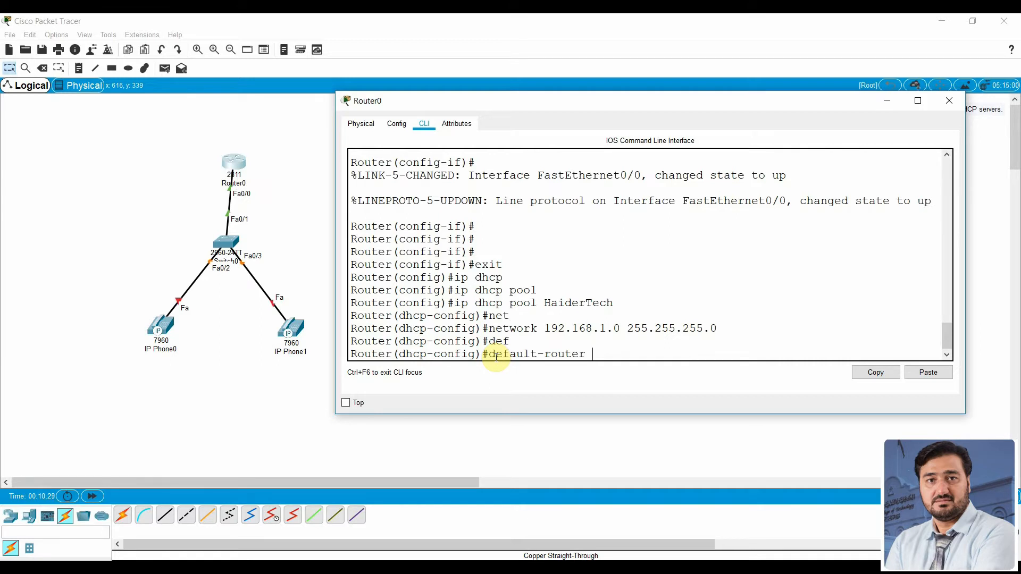
type("192.168.1.1")
key("Return")
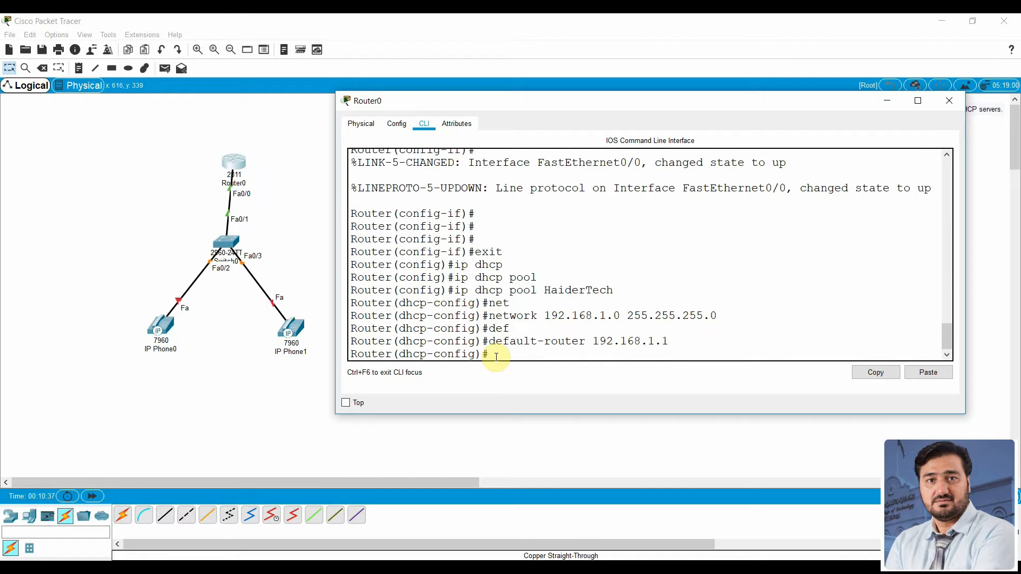
Add DHCP option 150 to the HaiderTech pool, pointing to the TFTP server IP 192.168.1.1
type("option")
key("Tab")
type("15")
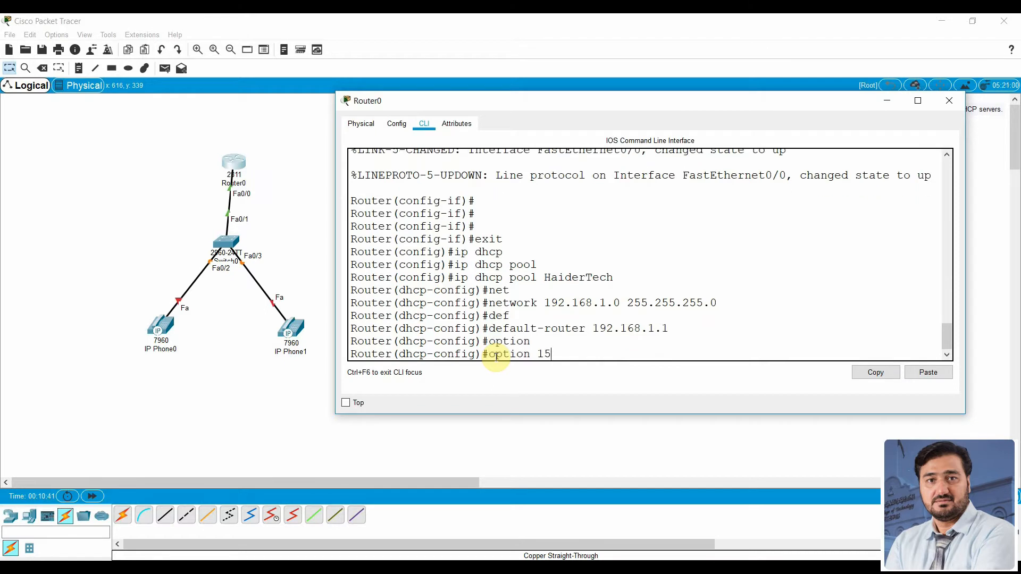
left_click_drag(514, 100, 448, 154)
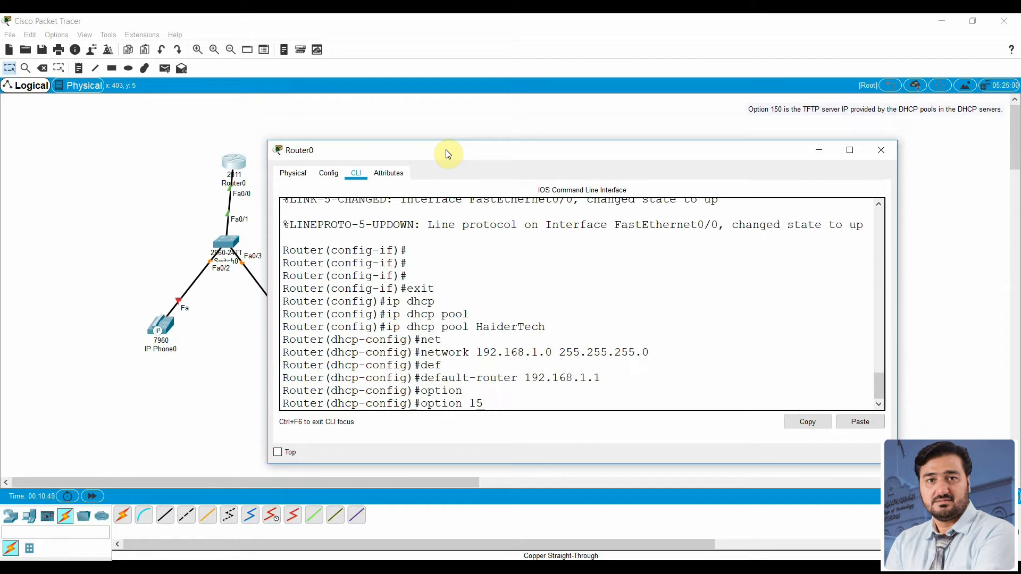
left_click_drag(446, 150, 479, 125)
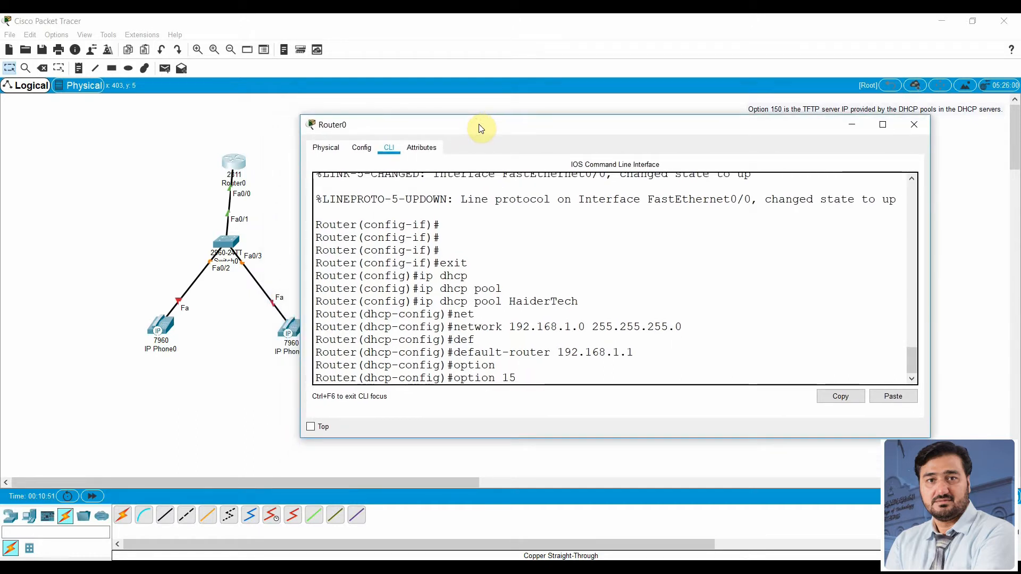
type("0")
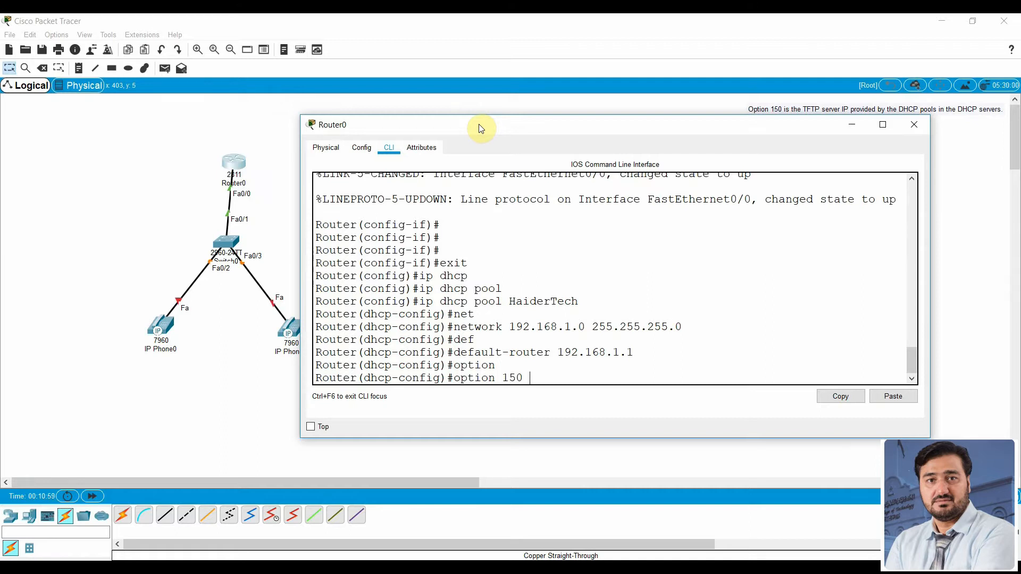
left_click_drag(480, 129, 500, 99)
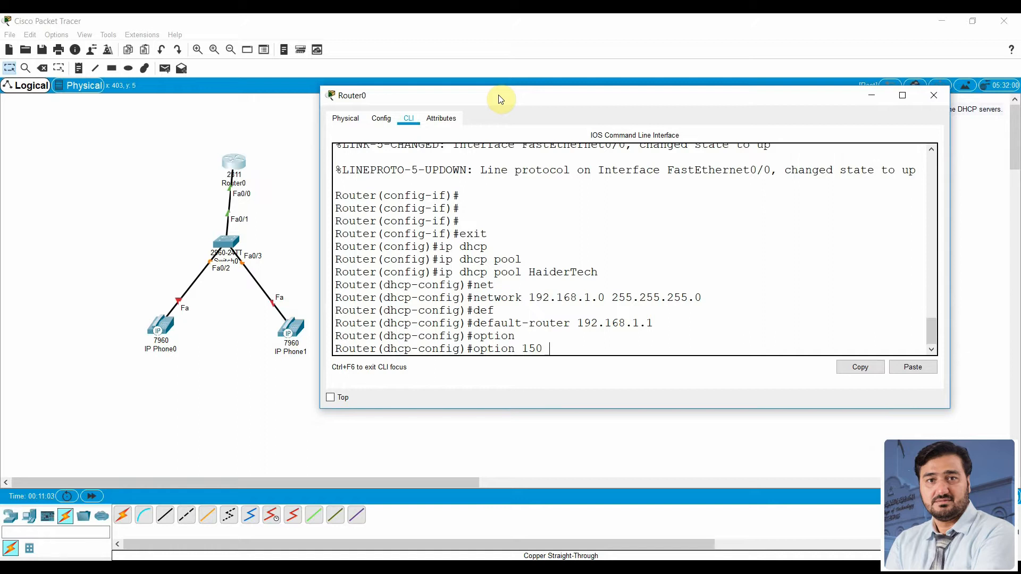
type("ip")
type("192.168.1.1")
key("Return")
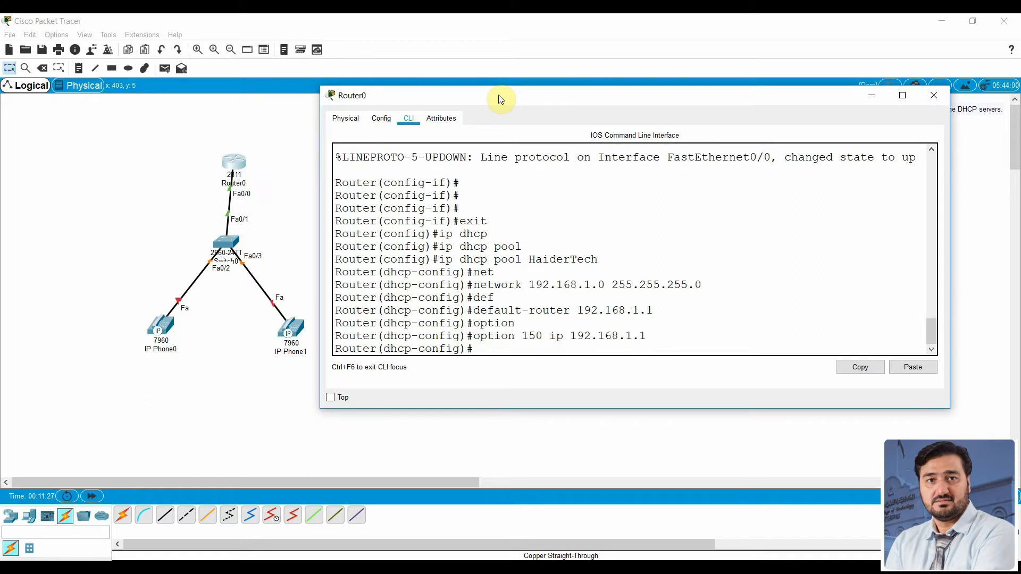
Leave the DHCP pool configuration and enter telephony-service configuration on Router0
type("exit")
key("Return")
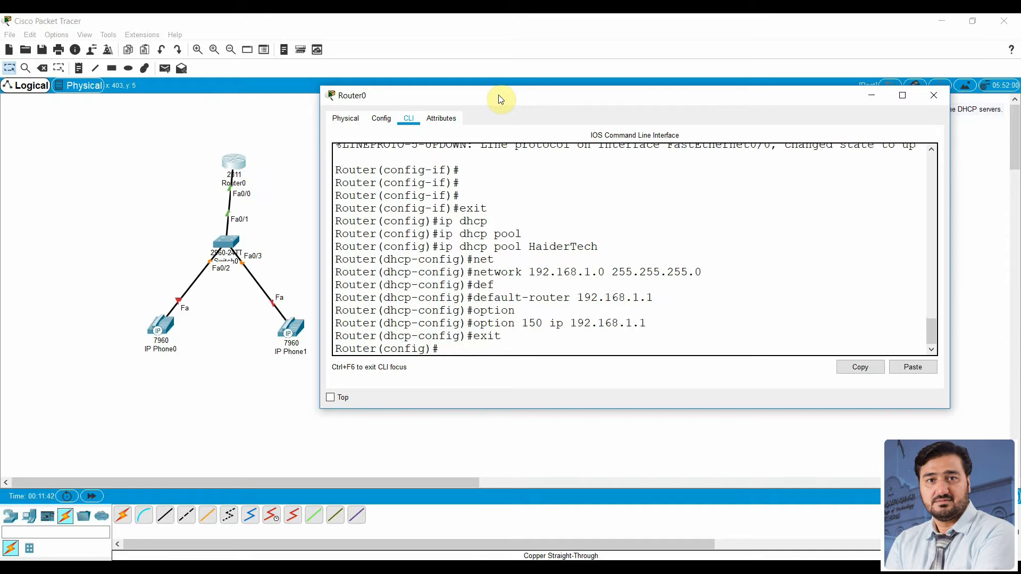
type("telepho")
key("Tab")
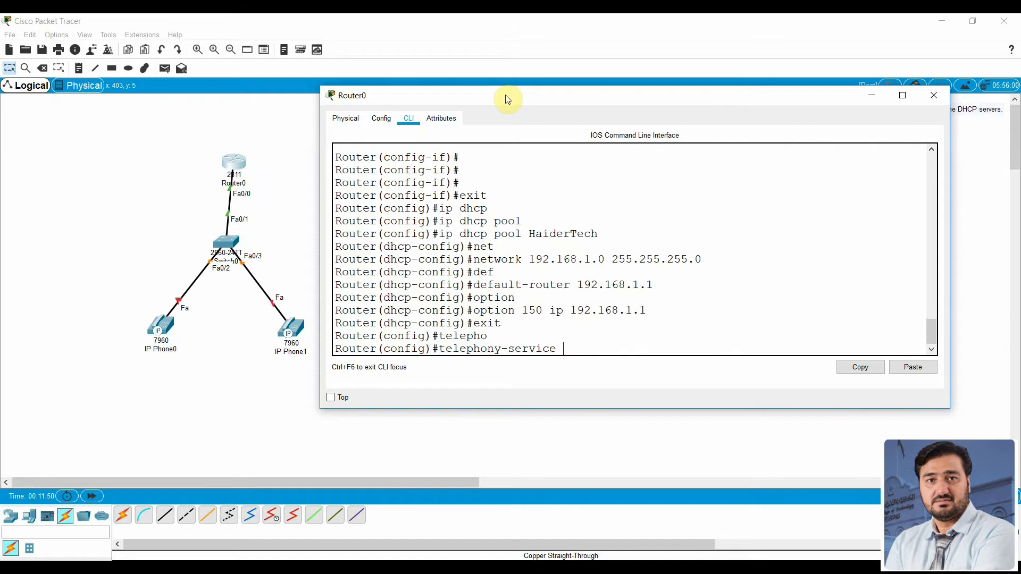
key("Return")
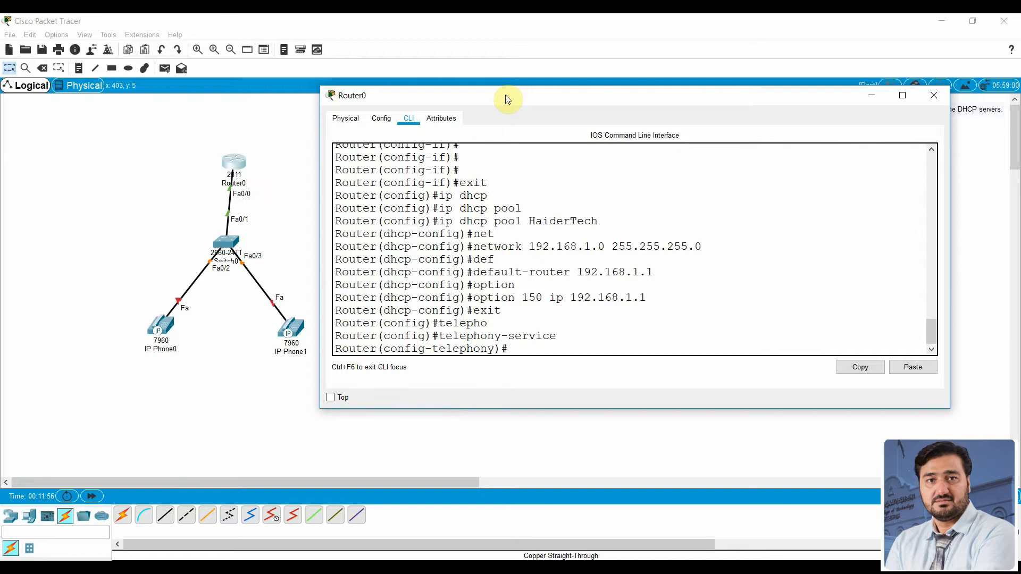
Look up the allowed range for max-ephones and set the maximum number of phones to 8
type("max")
key("Tab")
type("-")
key("Tab")
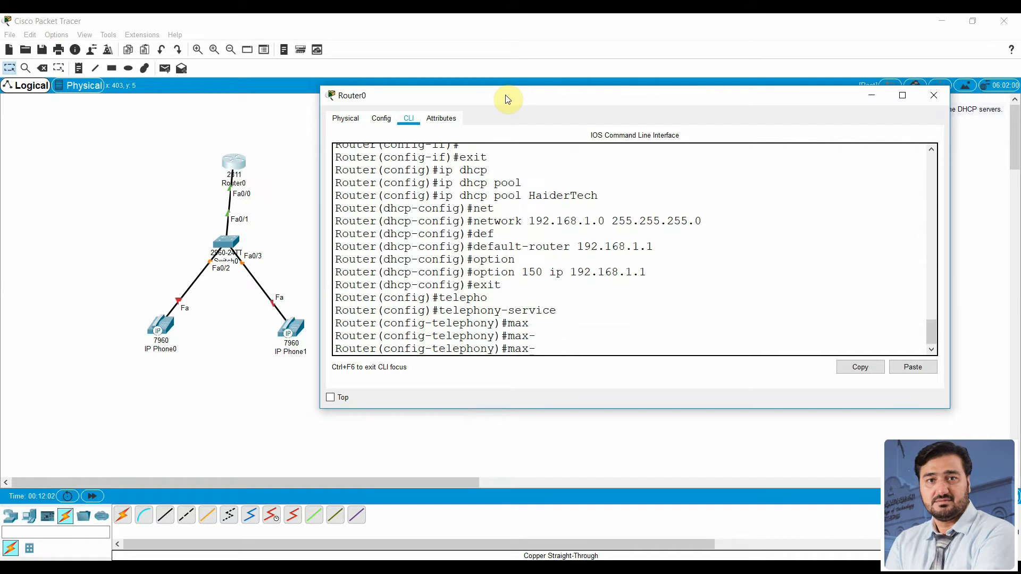
type("e")
key("Tab")
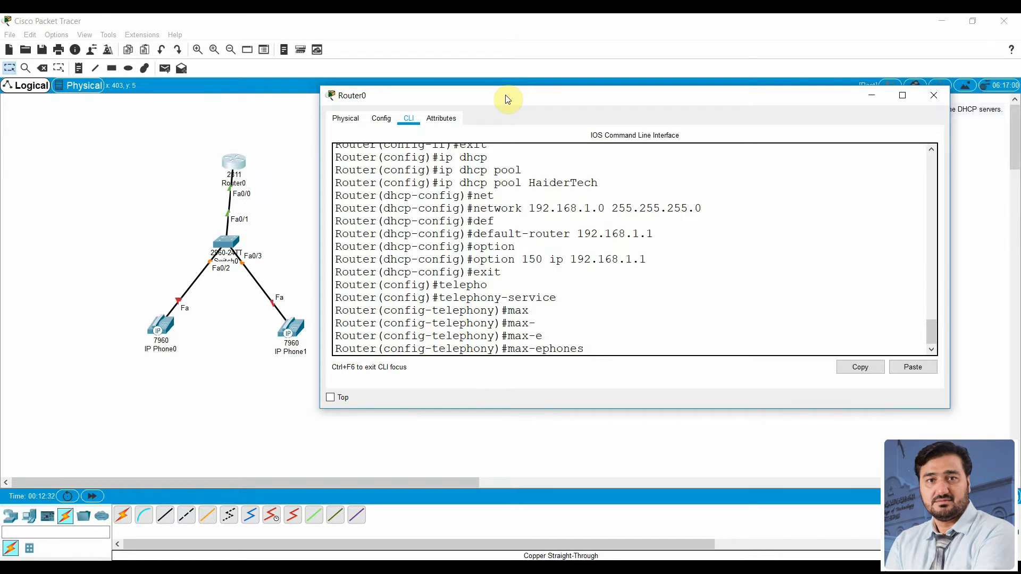
type("?")
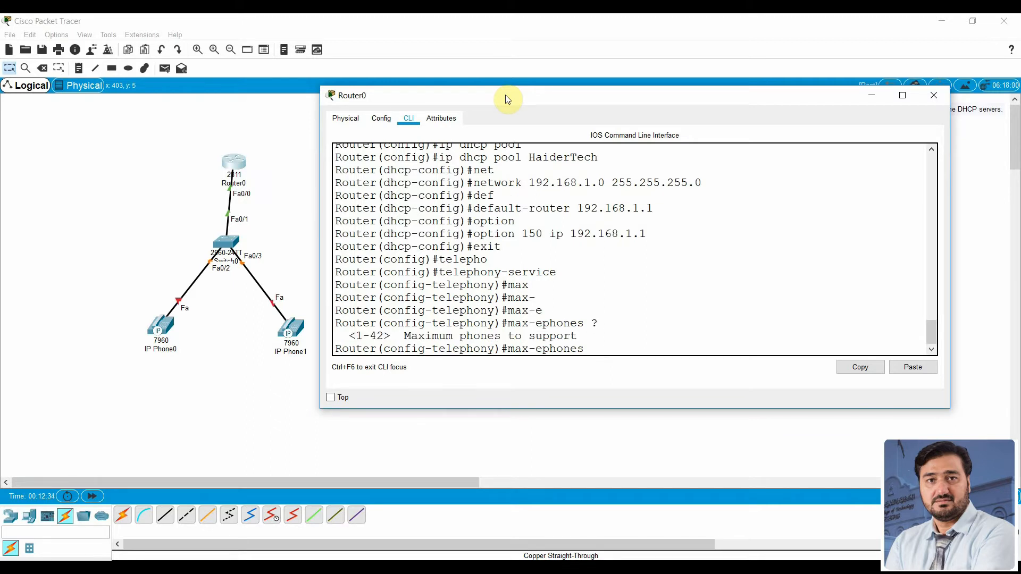
left_click_drag(604, 336, 348, 336)
left_click(607, 350)
type("8")
key("Return")
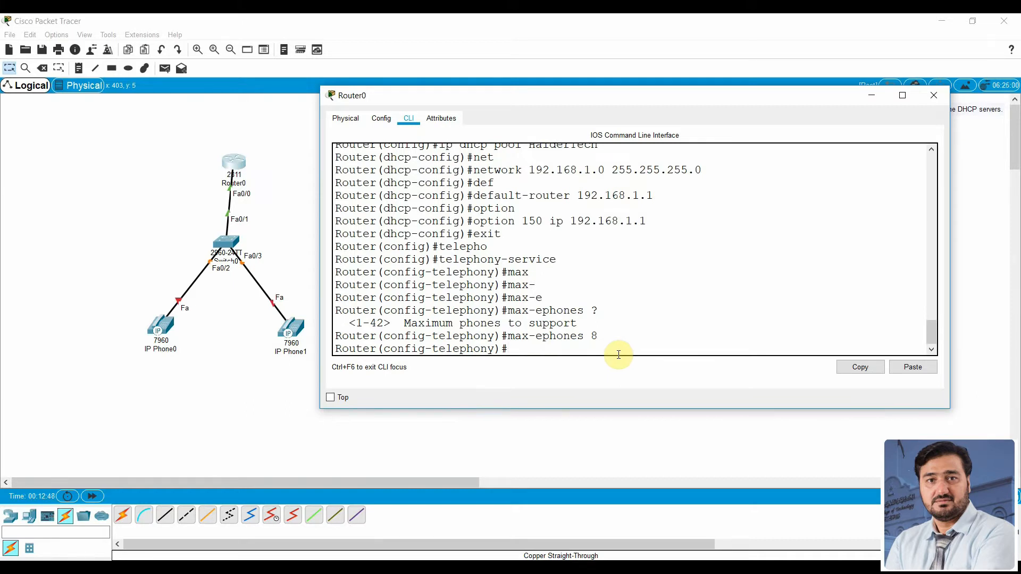
Set the telephony service's maximum number of directory numbers (max-dn) to 8
type("max-dn")
key("Tab")
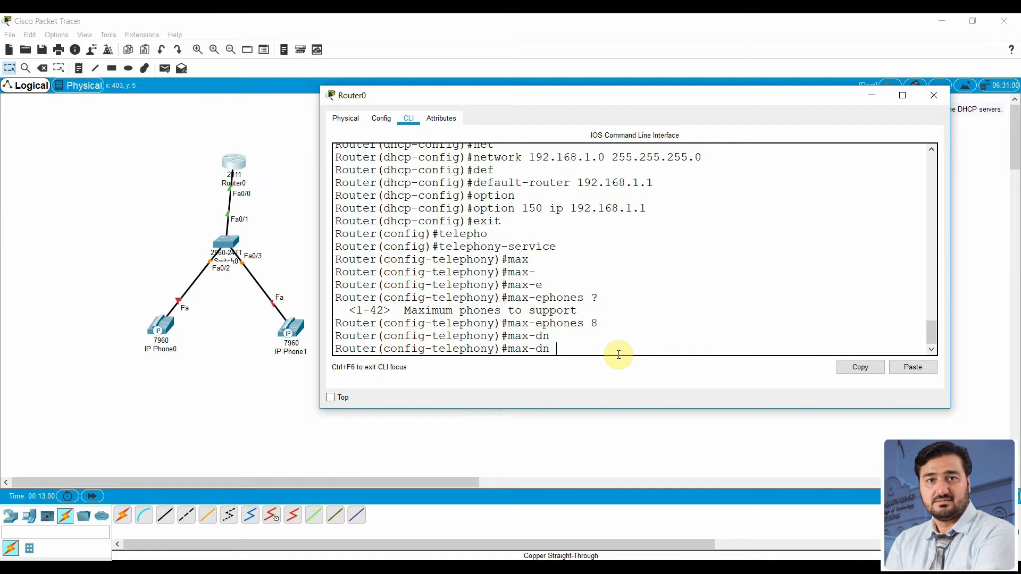
type("8")
key("Return")
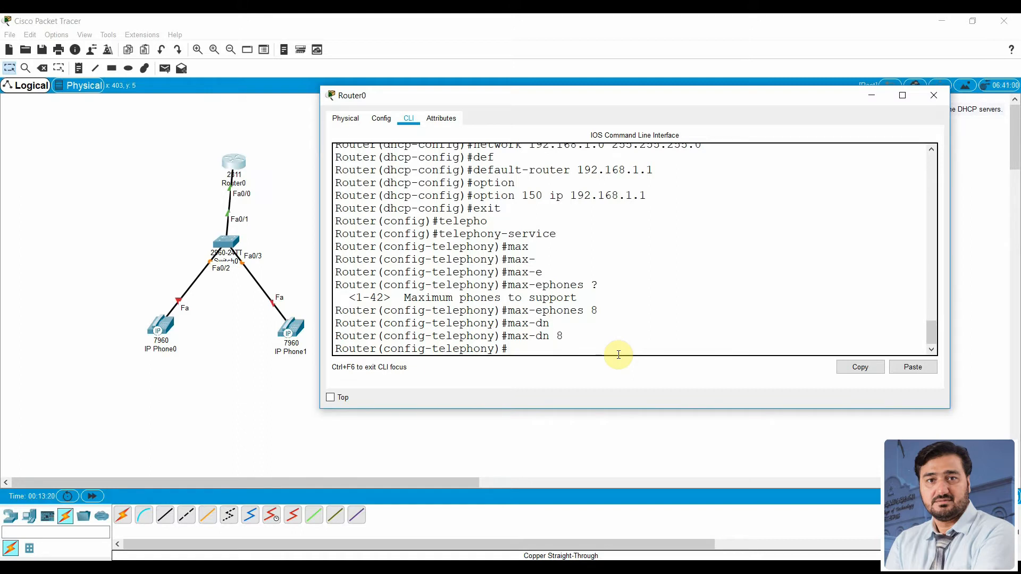
Set the telephony service's IP source address to 192.168.1.1 with port 2000, checking the allowed port range
type("ip sour")
key("Tab")
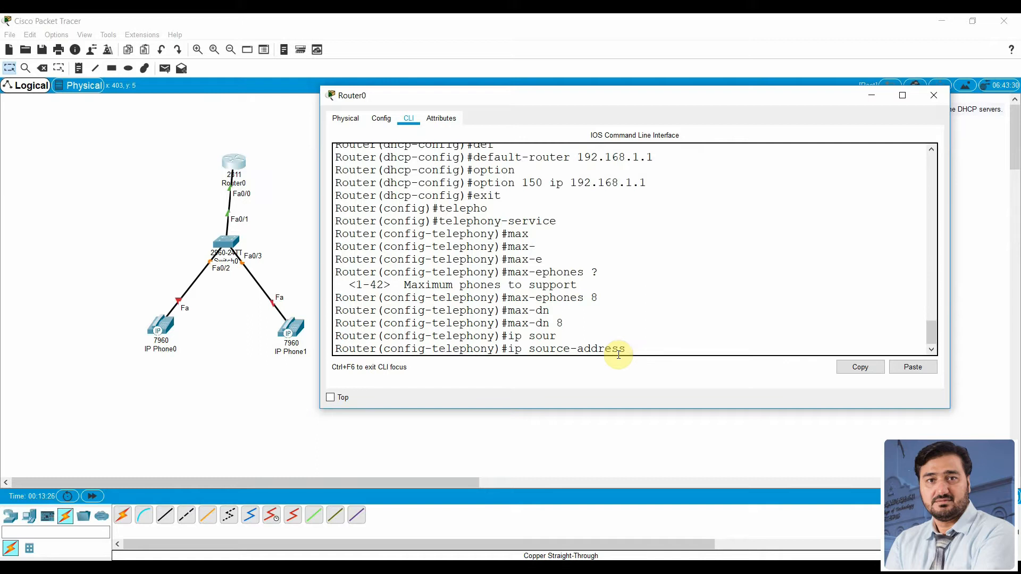
type("192.168.1.1 port")
key("Tab")
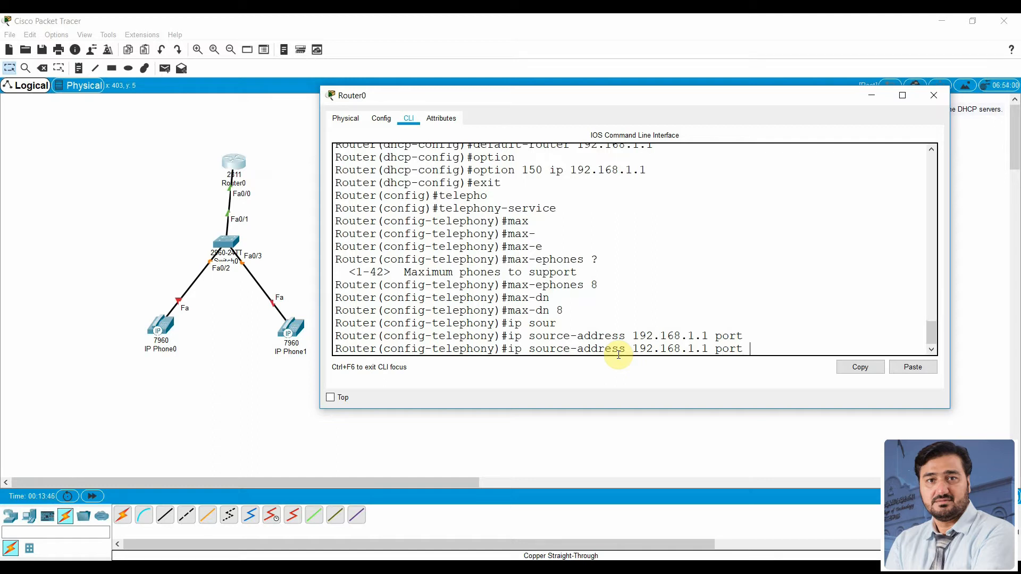
type("?")
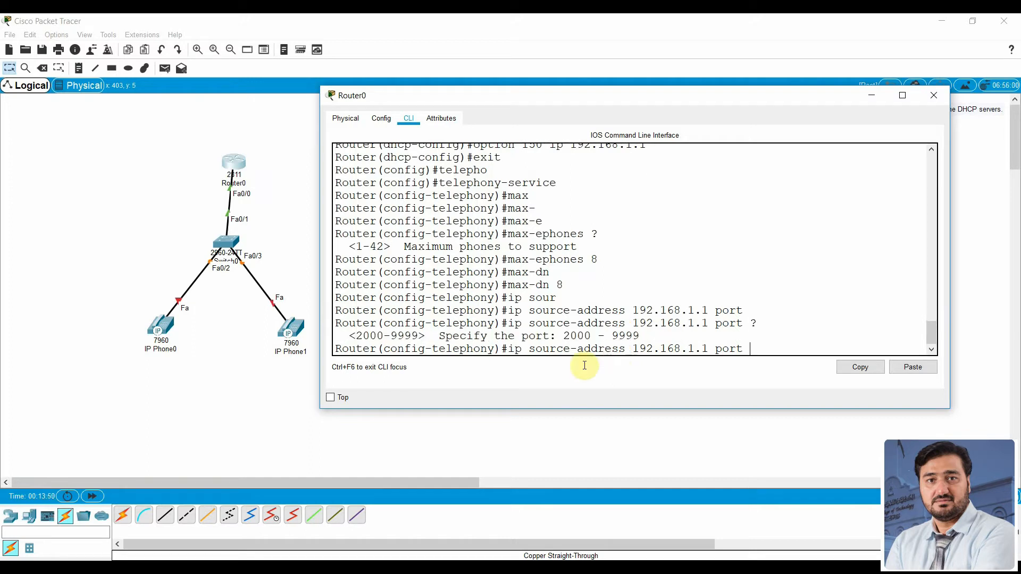
left_click_drag(355, 336, 418, 336)
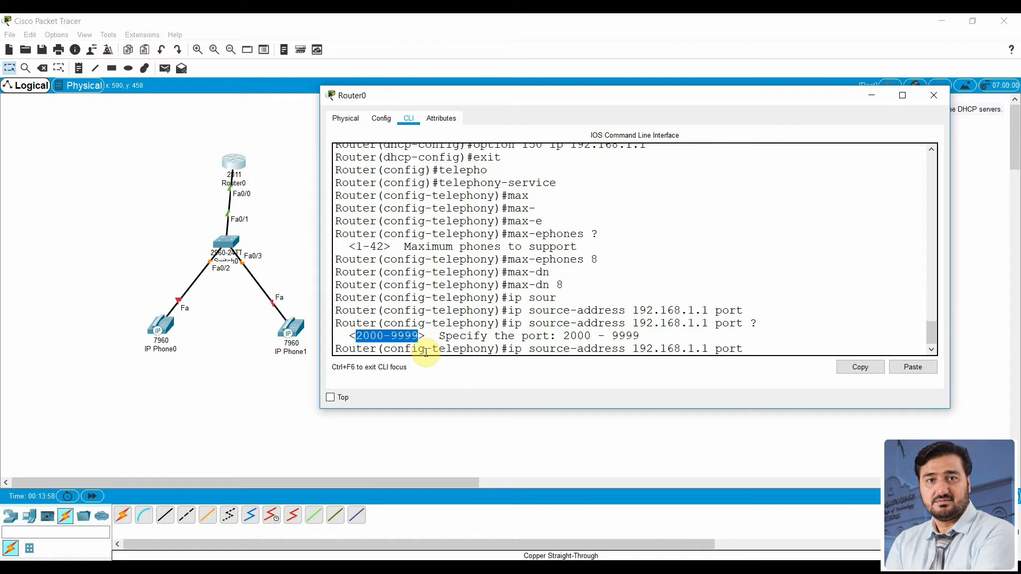
left_click(753, 349)
type("20")
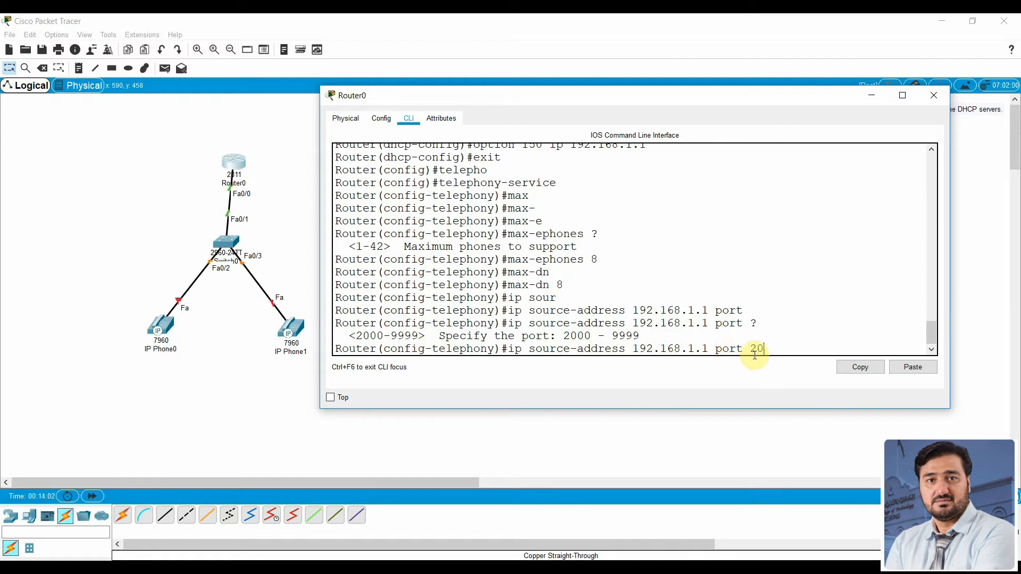
type("00")
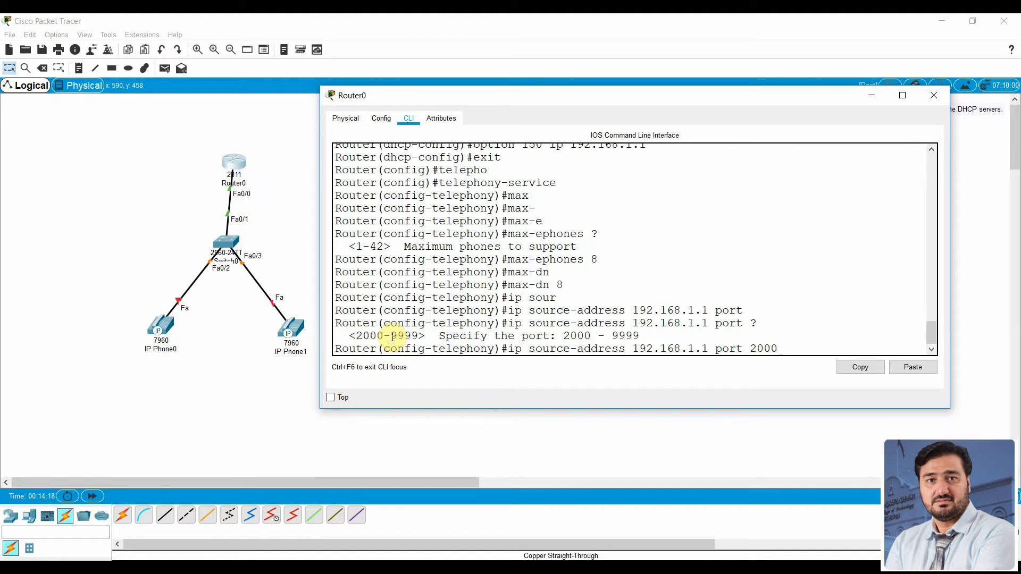
key("Return")
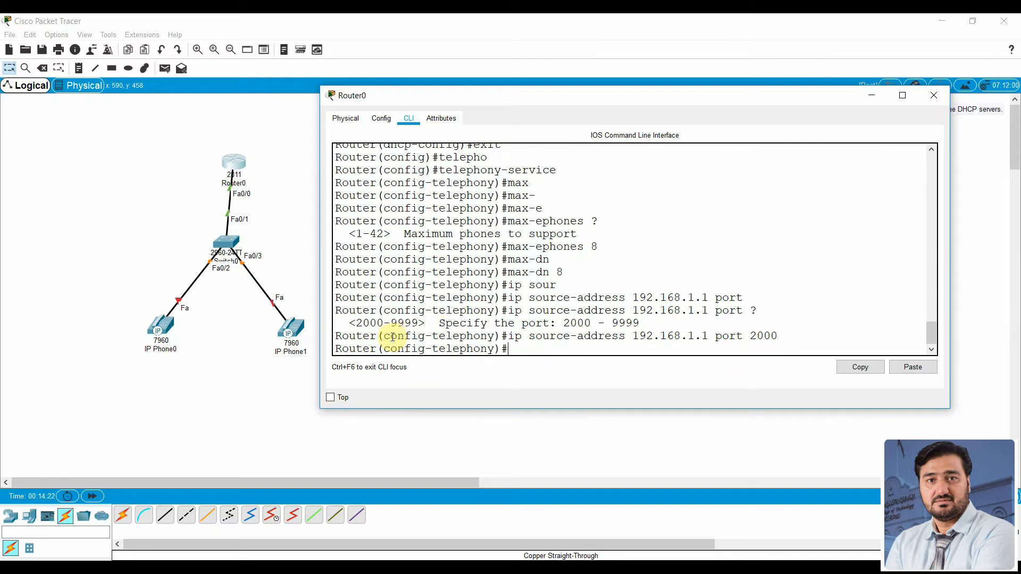
Set the telephony service to auto assign directory numbers 4 to 6
type("auto")
key("Tab")
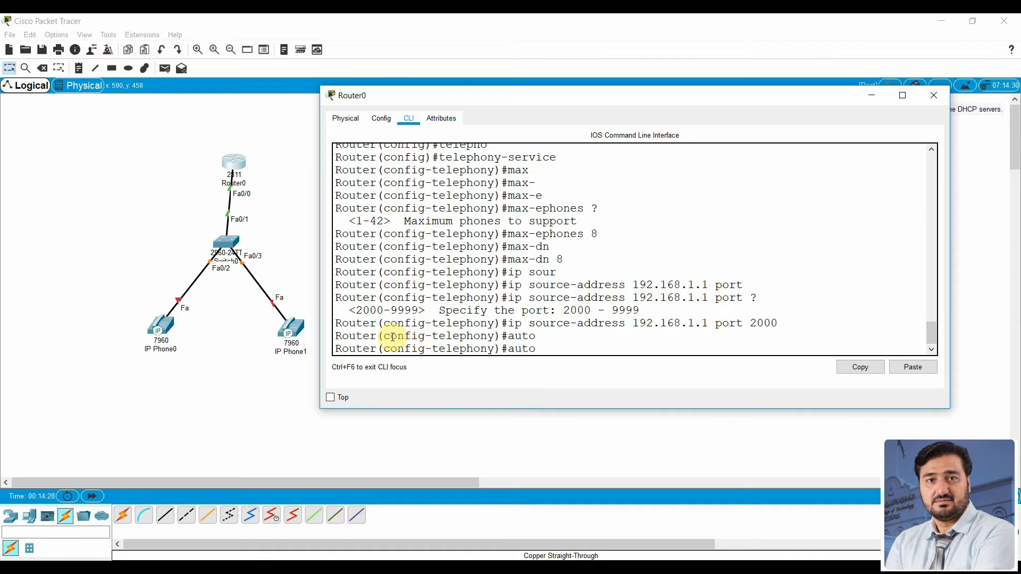
type("ass")
key("Tab")
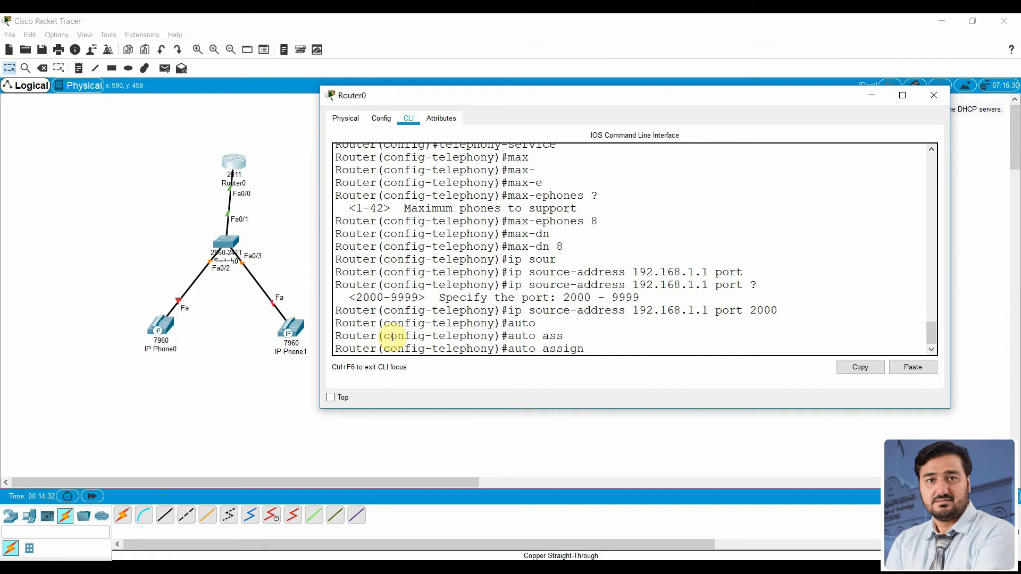
type("4 to 6")
key("Return")
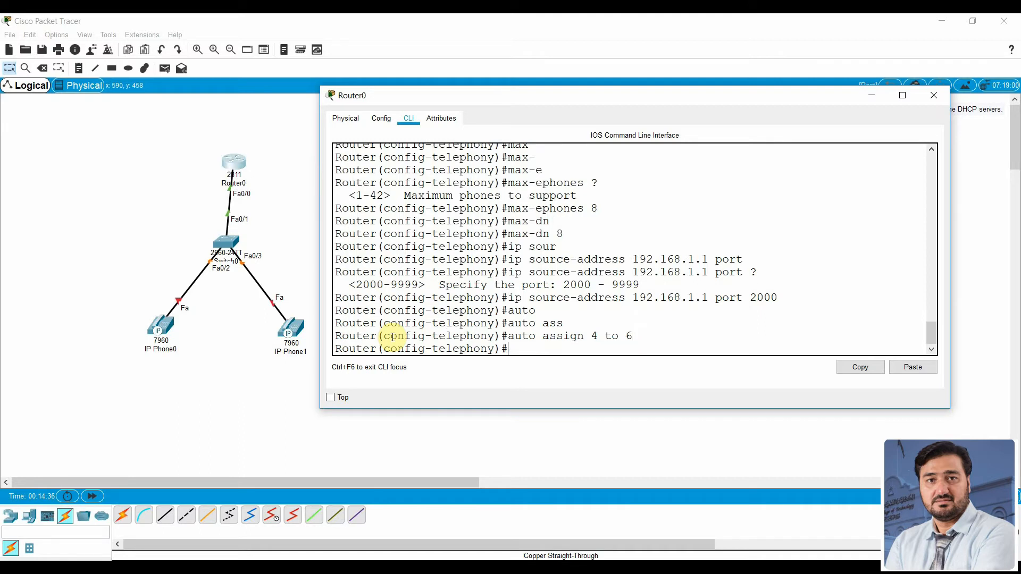
Auto assign directory numbers 1 to 5 as well and return to global configuration mode
key("Up")
key("BackSpace")
type("5")
key("BackSpace")
type("1 to 5")
key("Return")
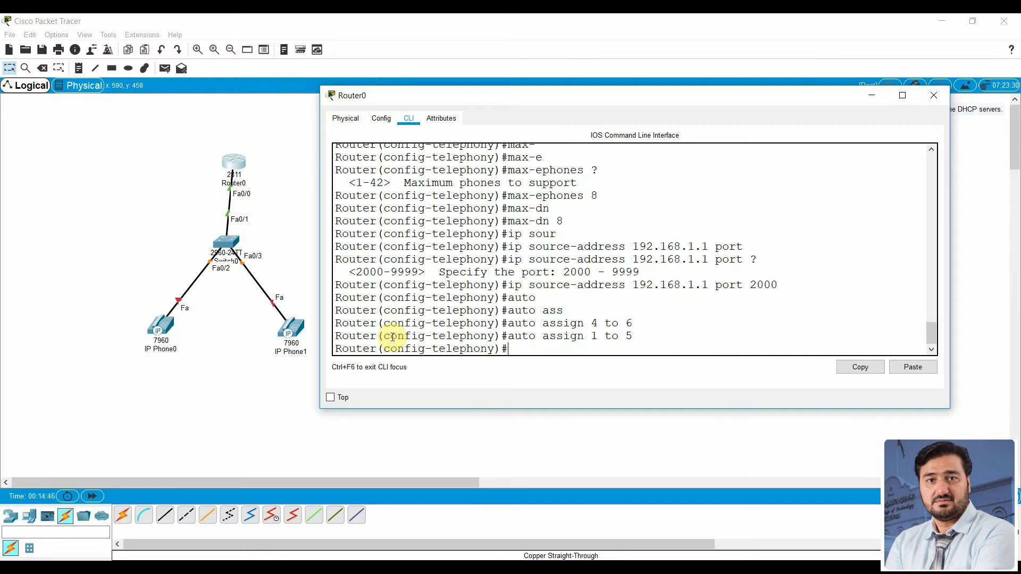
type("exit")
key("Return")
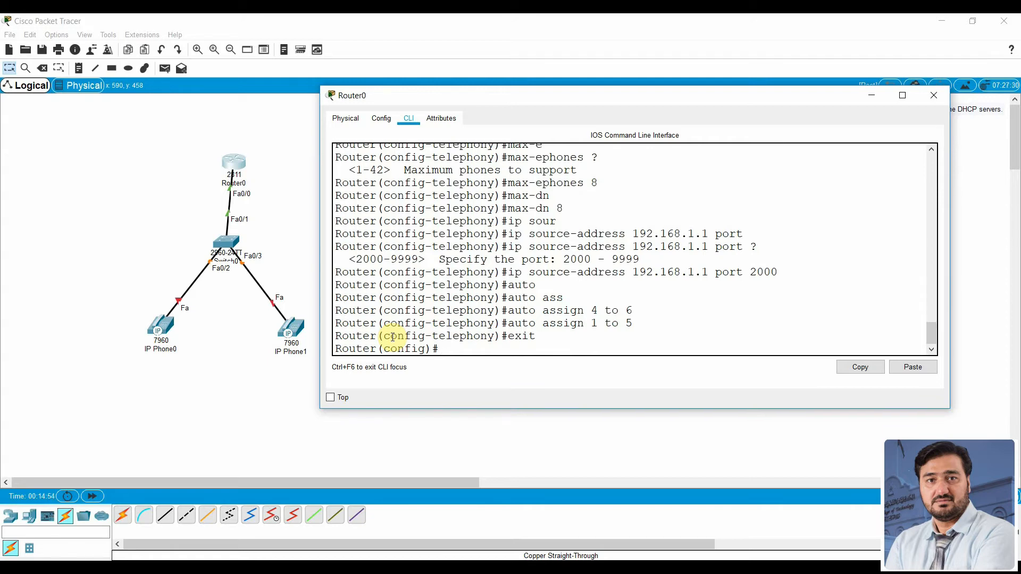
Move the Router0 window clear of the topology and add text notes 101 below IP Phone0 and 102 below IP Phone1
left_click_drag(474, 97, 576, 81)
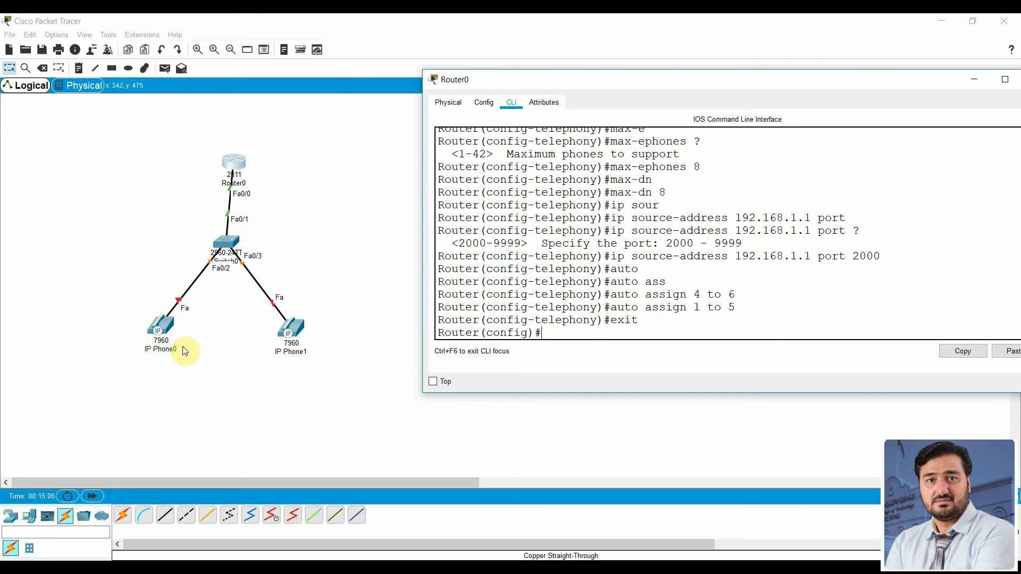
left_click(83, 67)
left_click(142, 366)
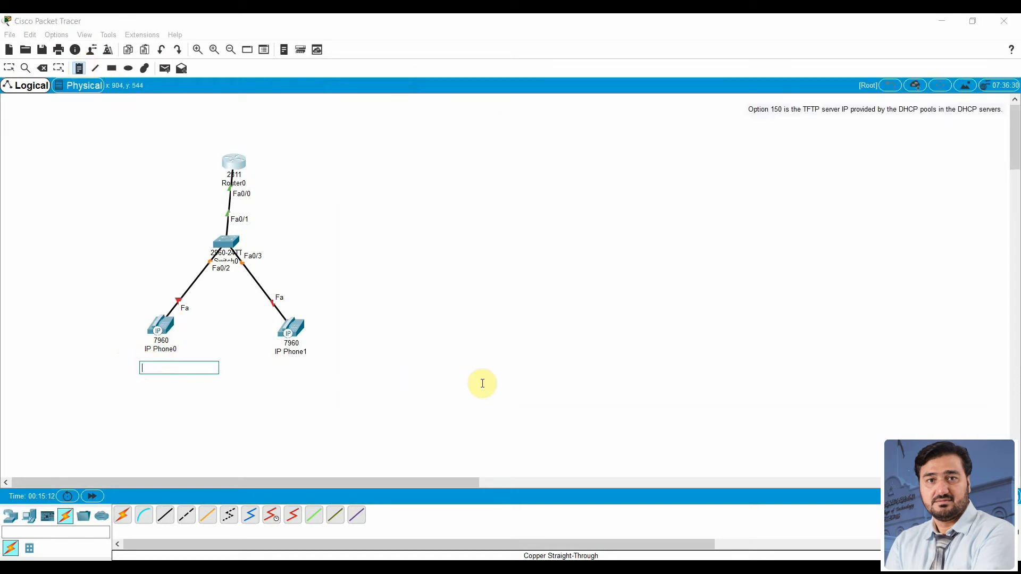
type("101")
left_click(312, 396)
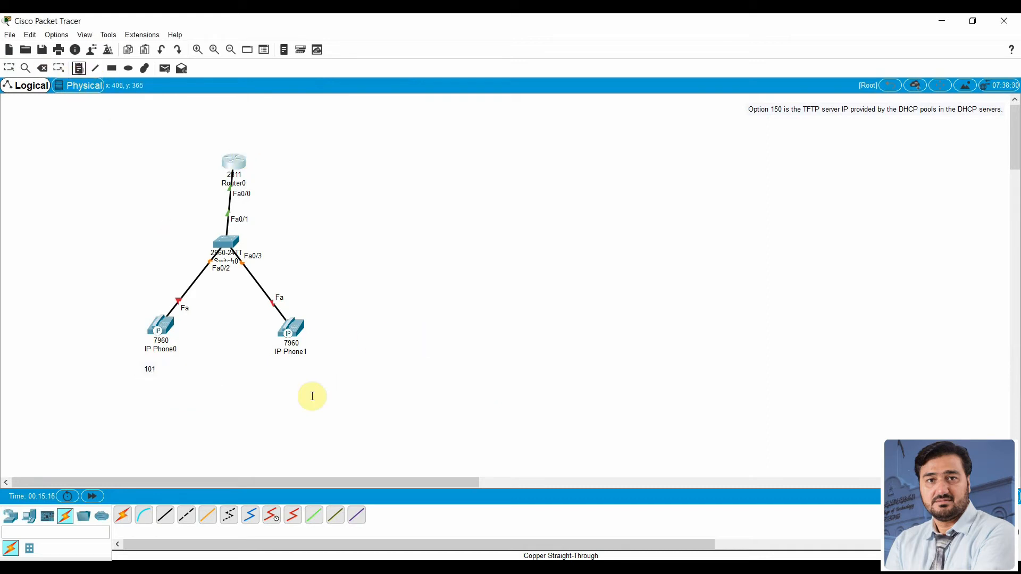
left_click(273, 363)
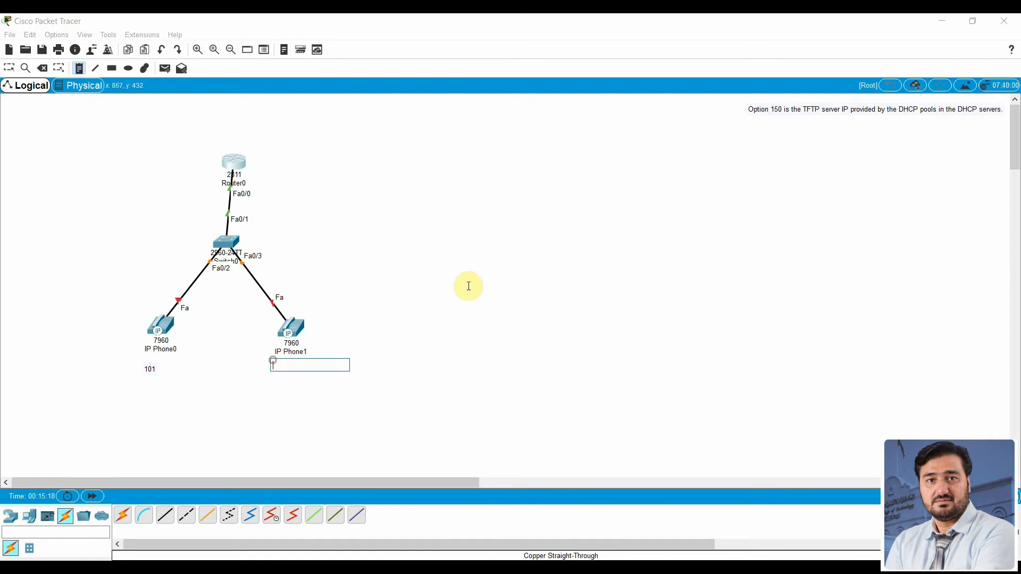
type("102")
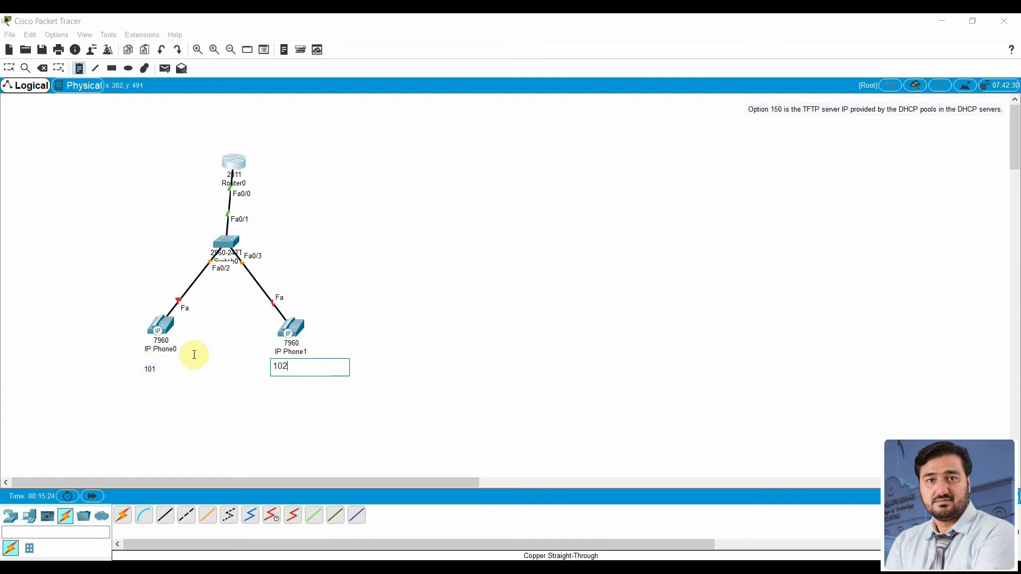
Reposition the 101 and 102 notes closer beneath their phones' name labels
left_click(9, 68)
left_click_drag(151, 375, 155, 363)
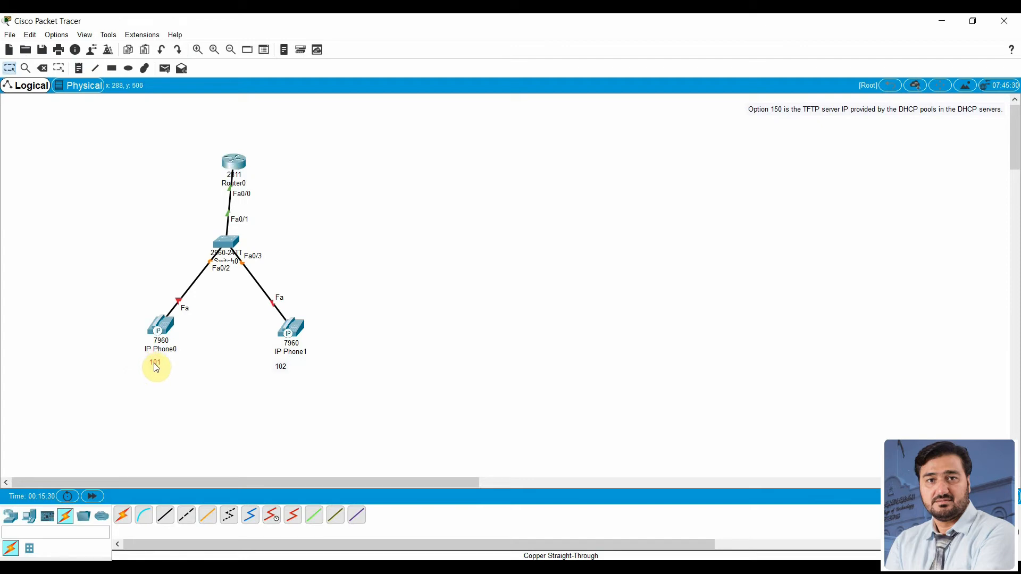
left_click_drag(289, 373, 296, 370)
Return to Router0's command line and re-enter telephony-service configuration
left_click(241, 159)
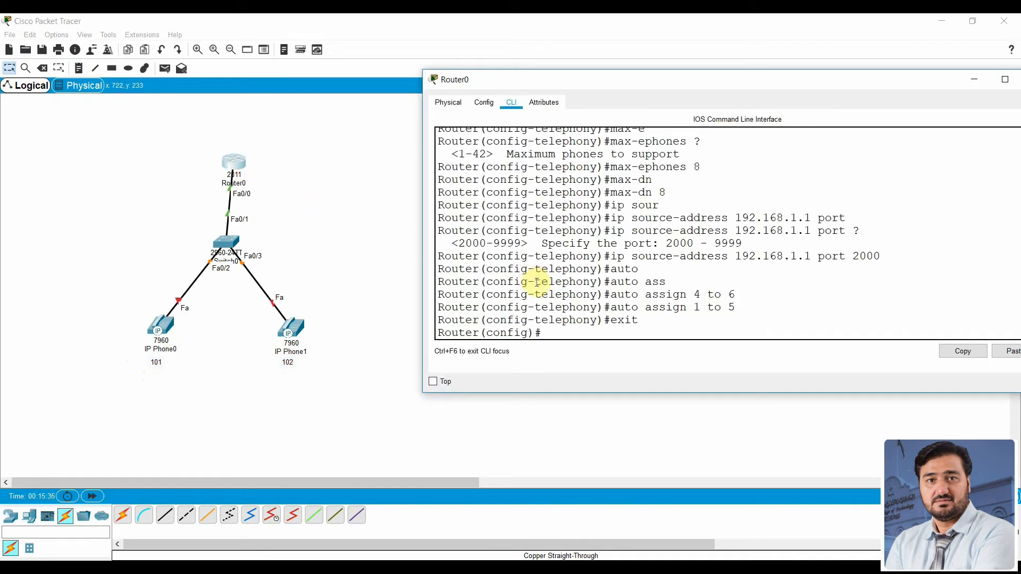
type("tel")
key("Tab")
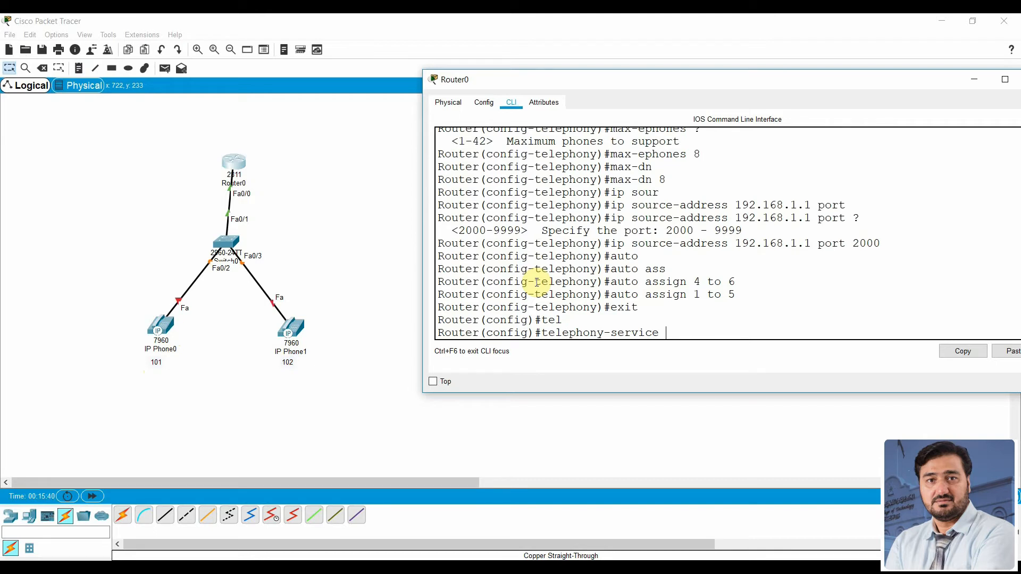
key("Return")
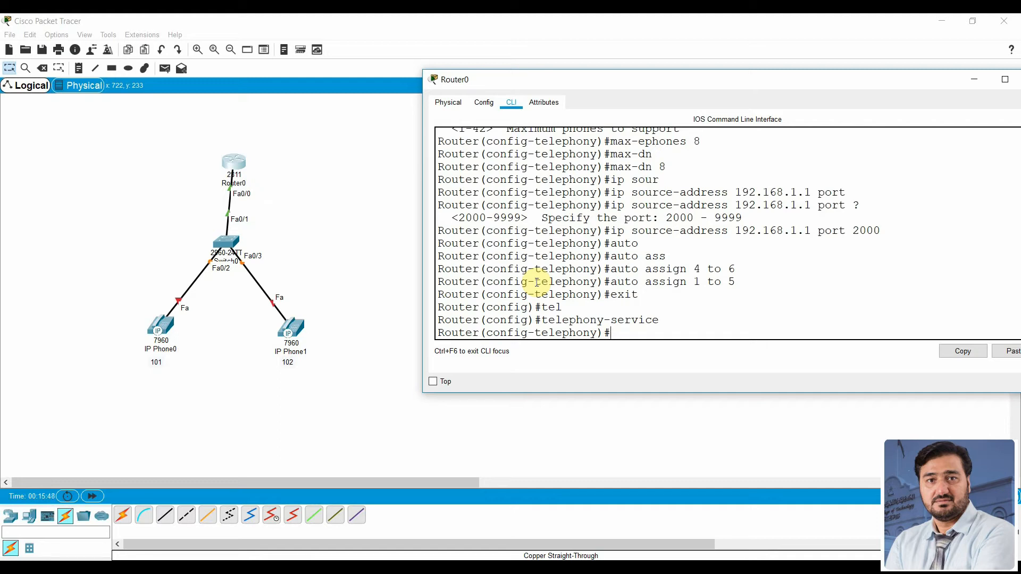
Create the first phone directory entry with ephone-dn 1
type("epho")
key("Tab")
type("ne")
key("Tab")
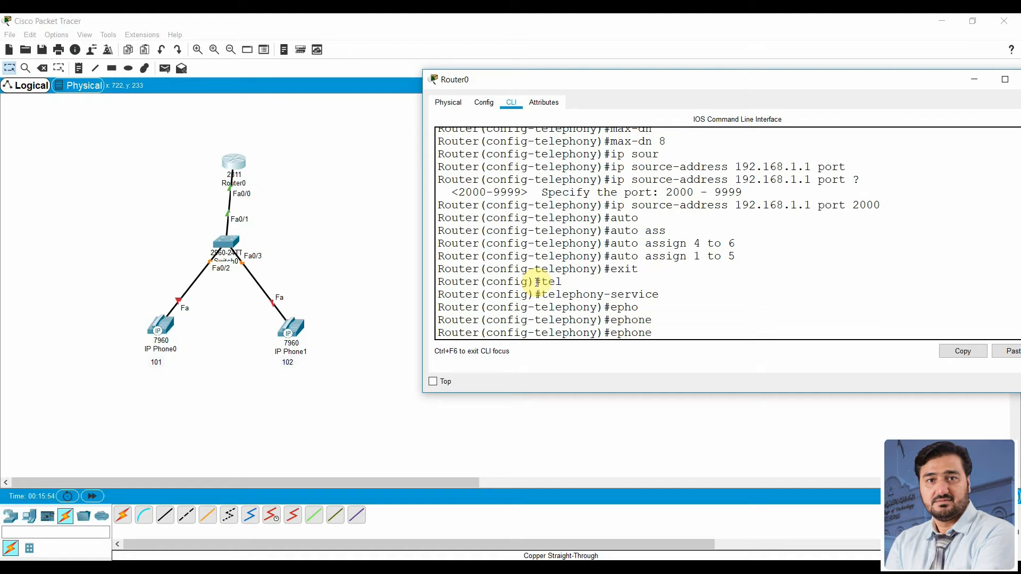
type("-d")
key("Tab")
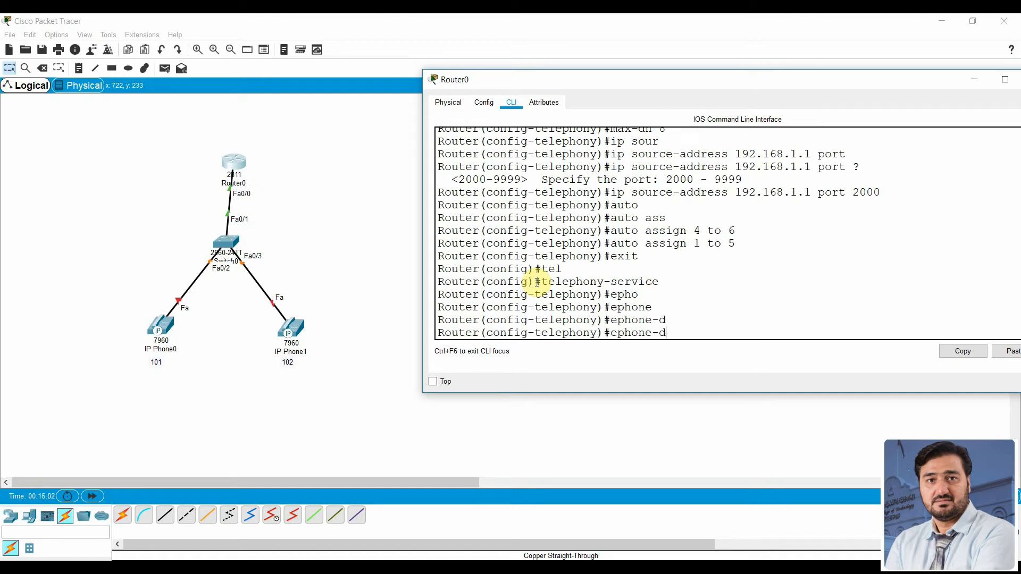
type("n")
key("Tab")
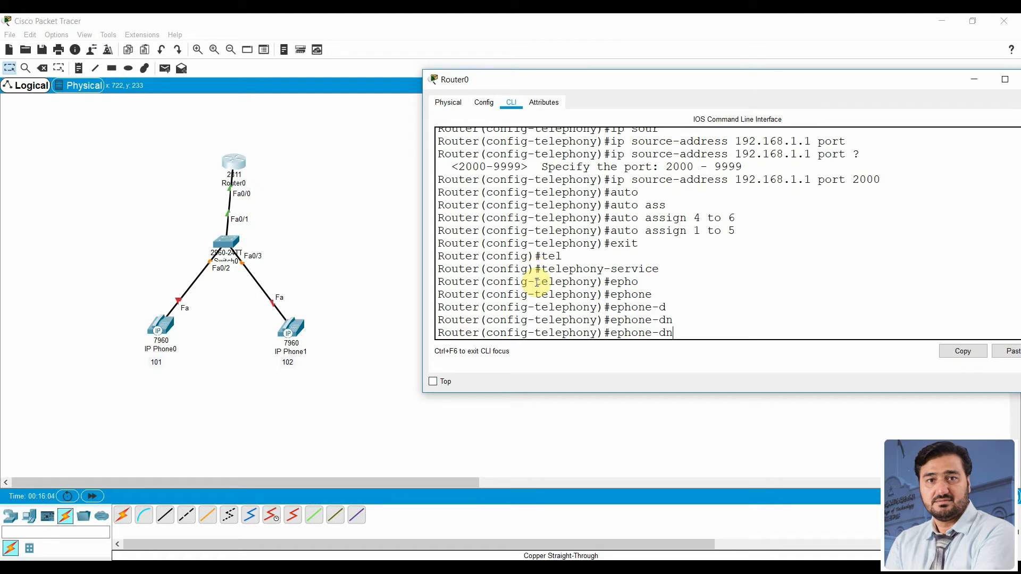
type("1")
key("Return")
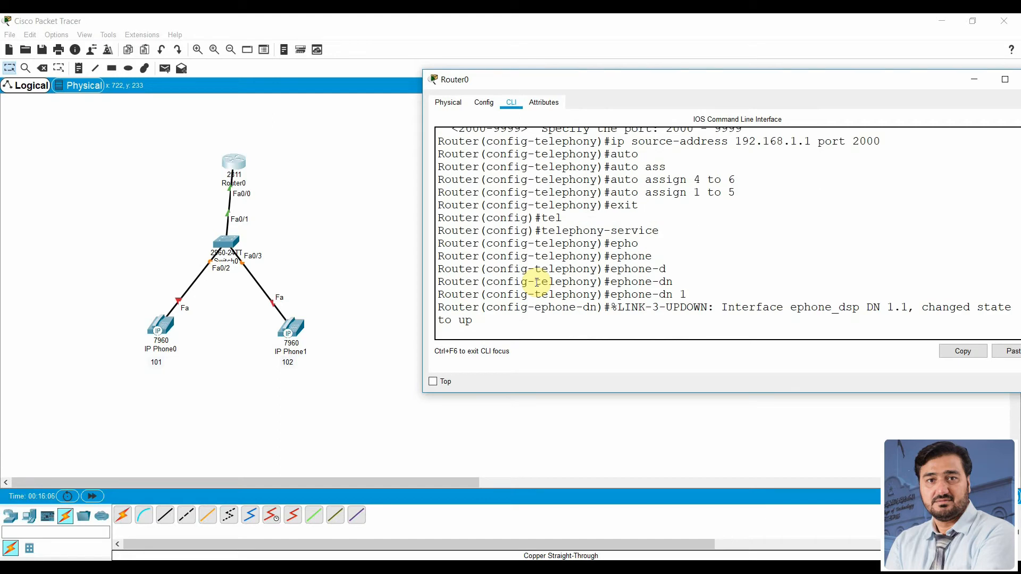
key("Return")
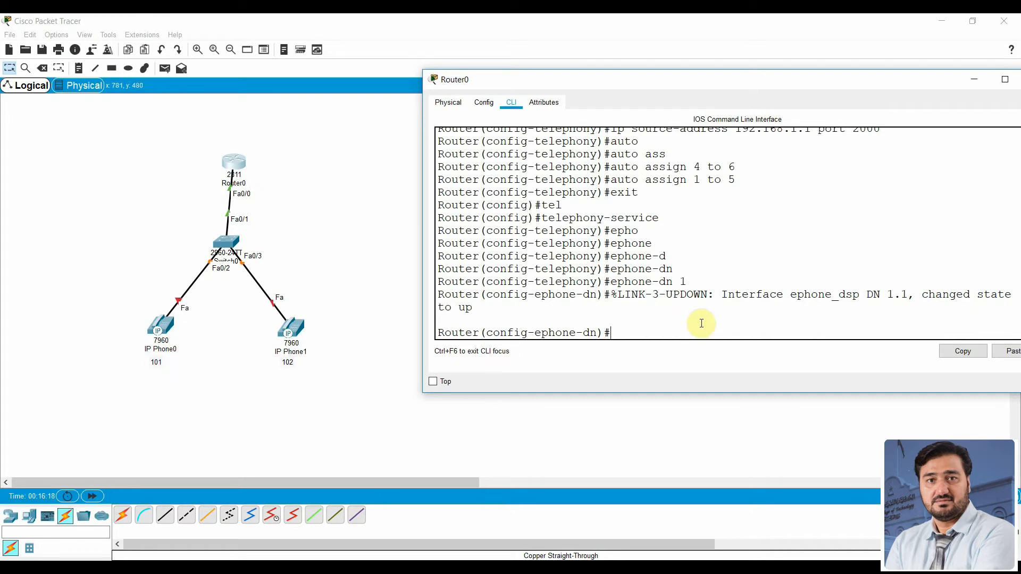
Assign number 101 to ephone-dn 1
type("numb")
key("Tab")
type("101")
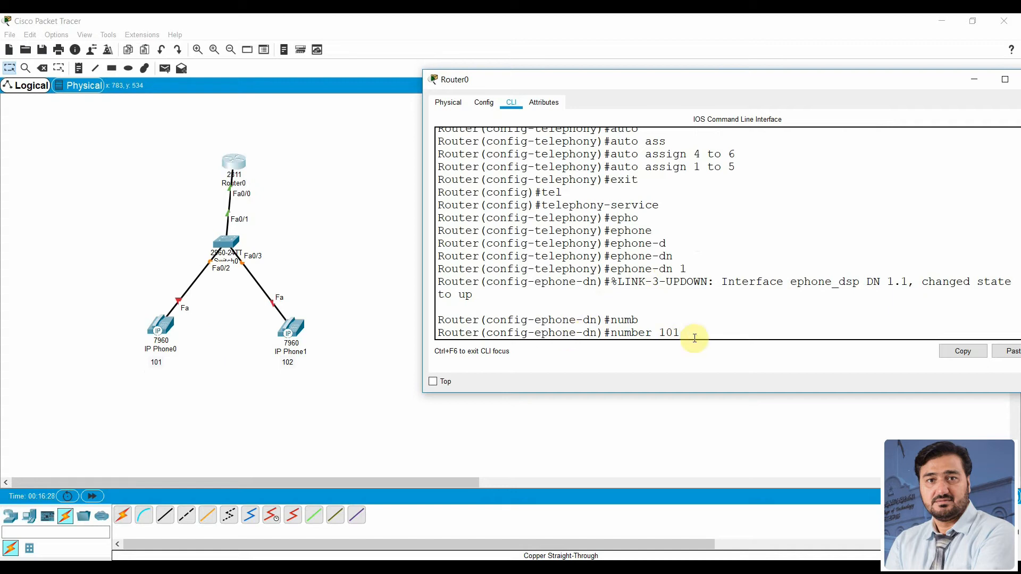
key("Return")
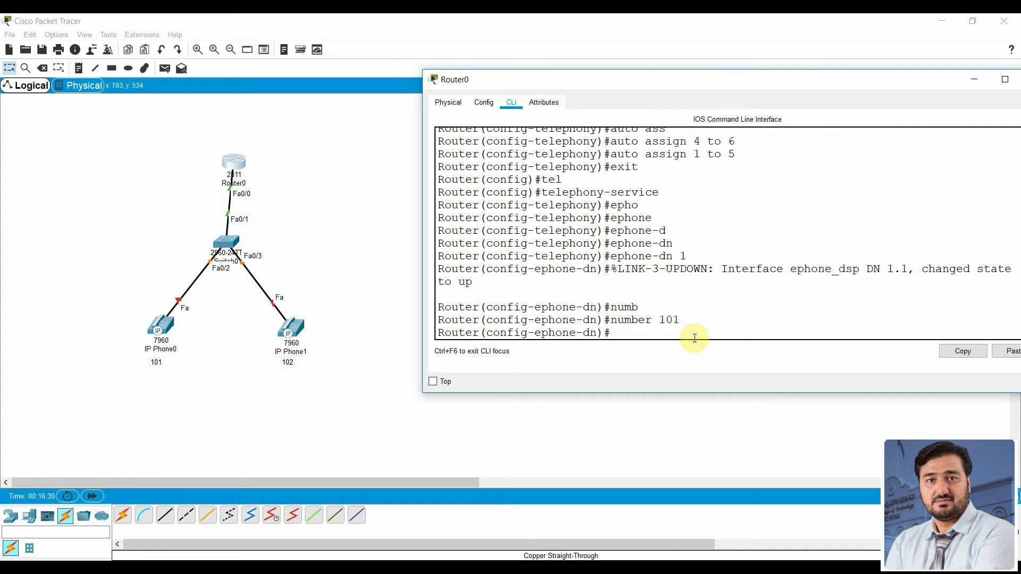
Create ephone-dn 2 and assign it number 102
key("Up")
key("Up")
key("Up")
type("2")
key("Return")
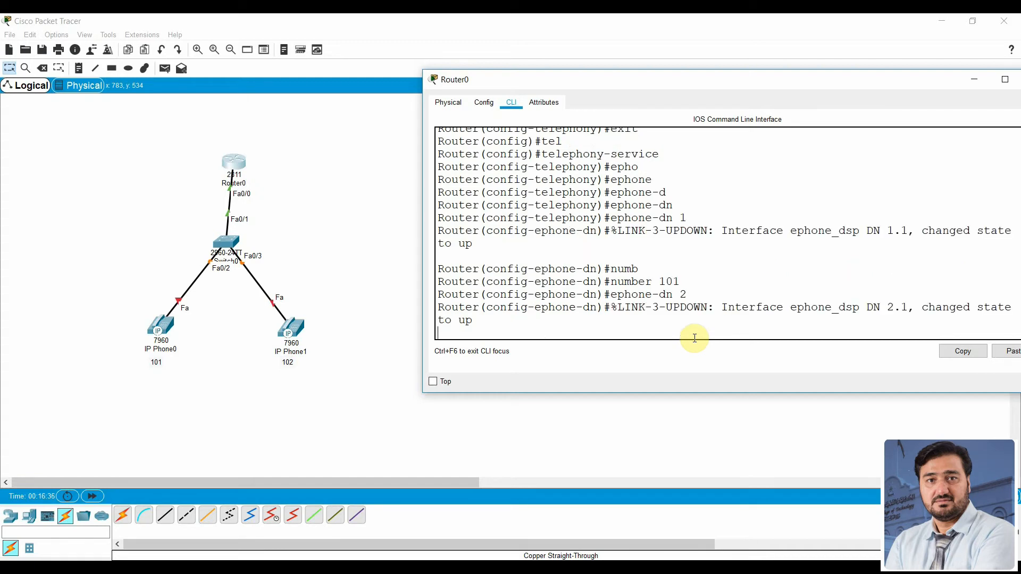
key("Return")
key("Up")
key("Up")
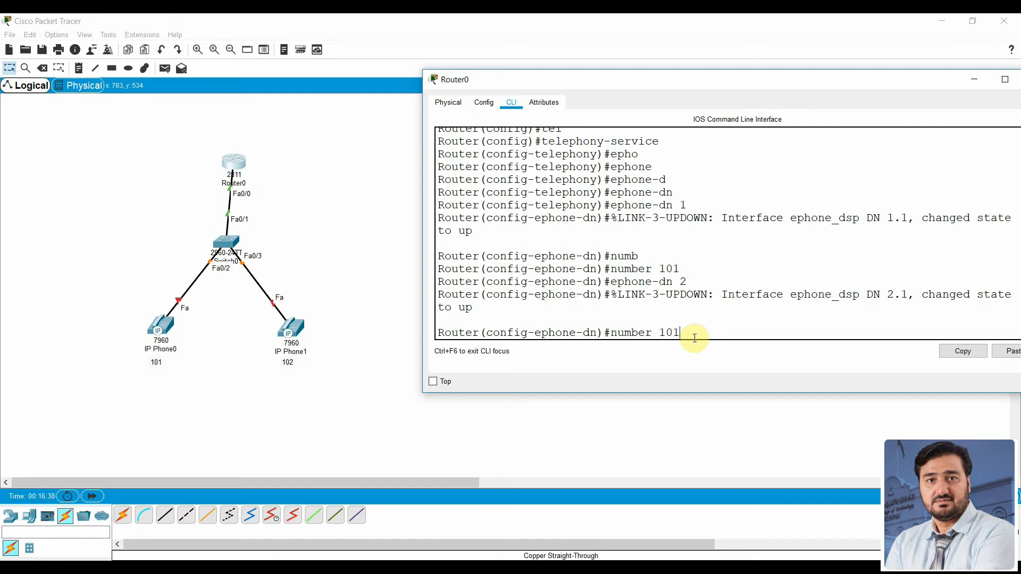
key("BackSpace")
type("2")
key("Return")
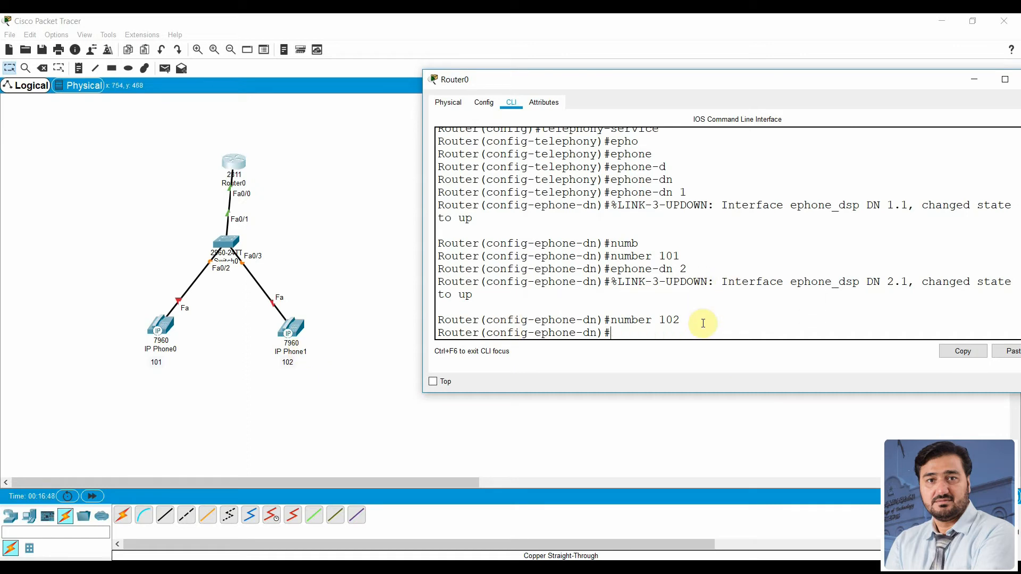
Leave the ephone-dn and global configuration modes and return to privileged EXEC mode
type("exit")
key("Return")
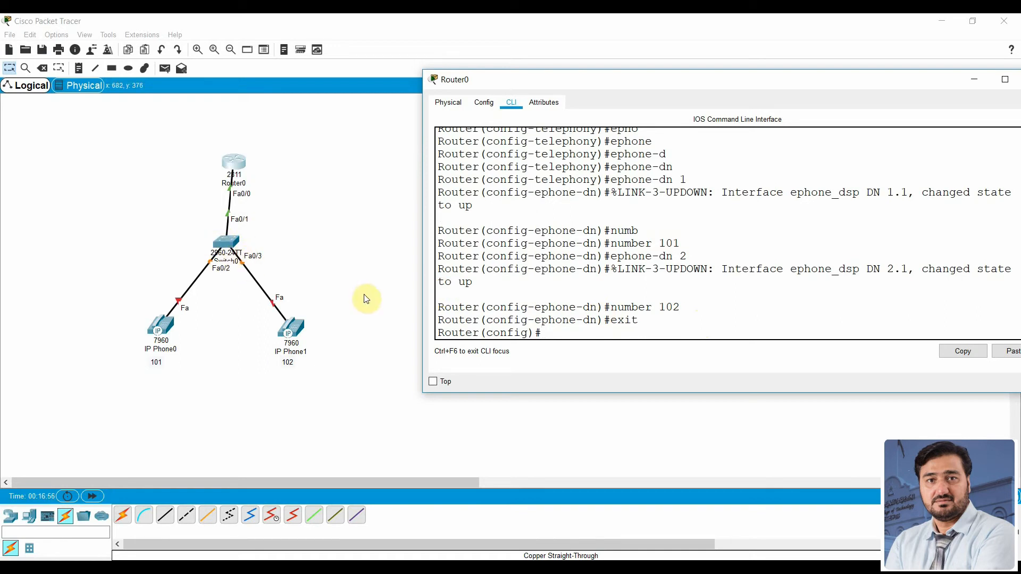
key("ctrl+z")
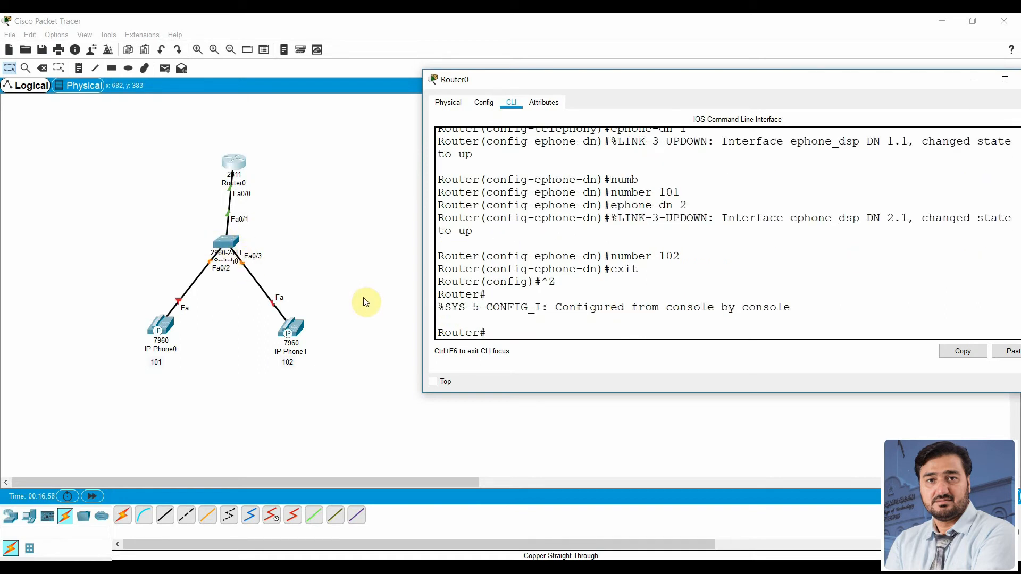
key("Return")
key("Return")
key("Return")
Display Router0's running configuration with show run
type("sho run")
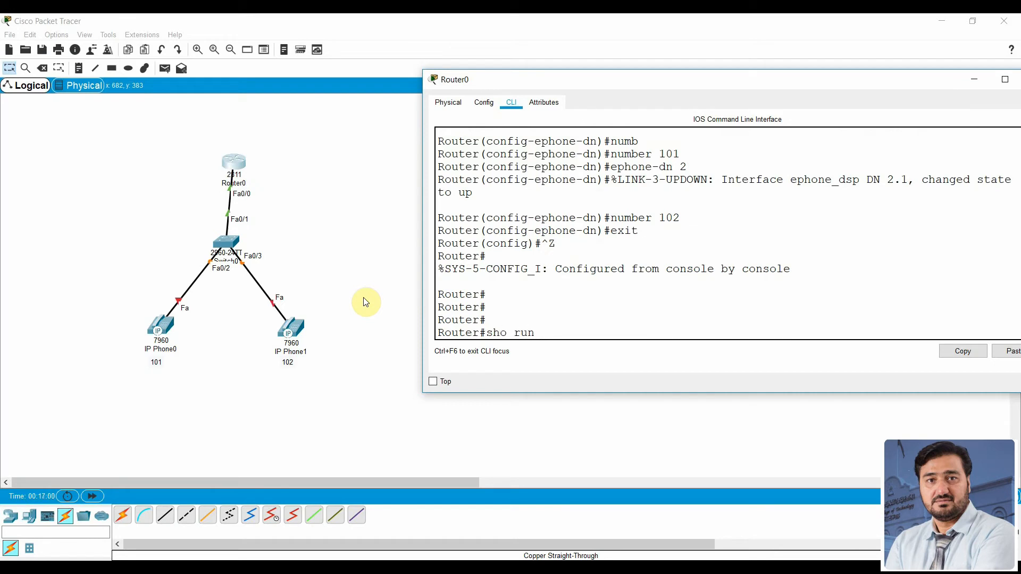
key("BackSpace")
key("BackSpace")
key("BackSpace")
key("BackSpace")
key("BackSpace")
type("ow")
key("Tab")
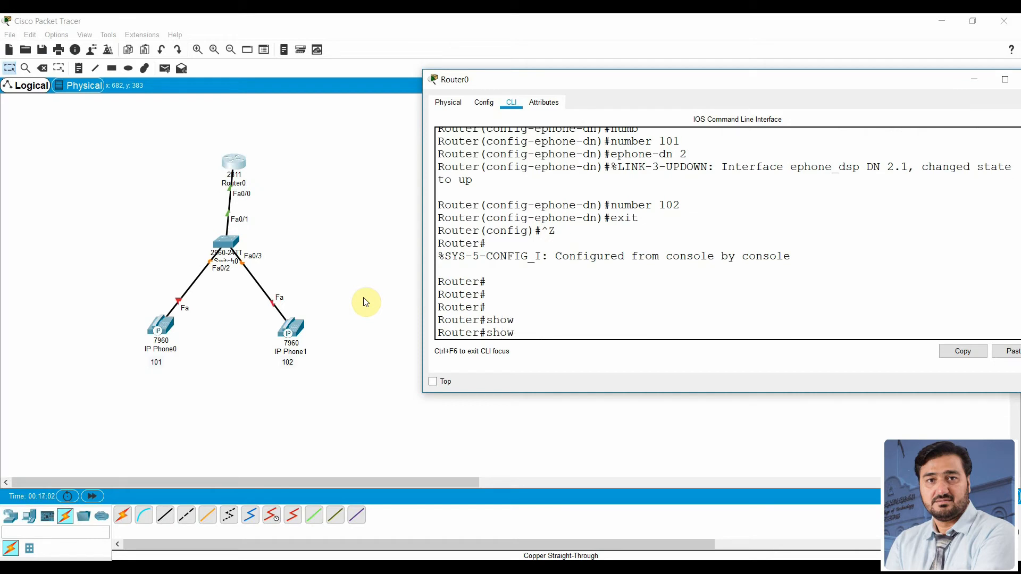
type("run")
key("Return")
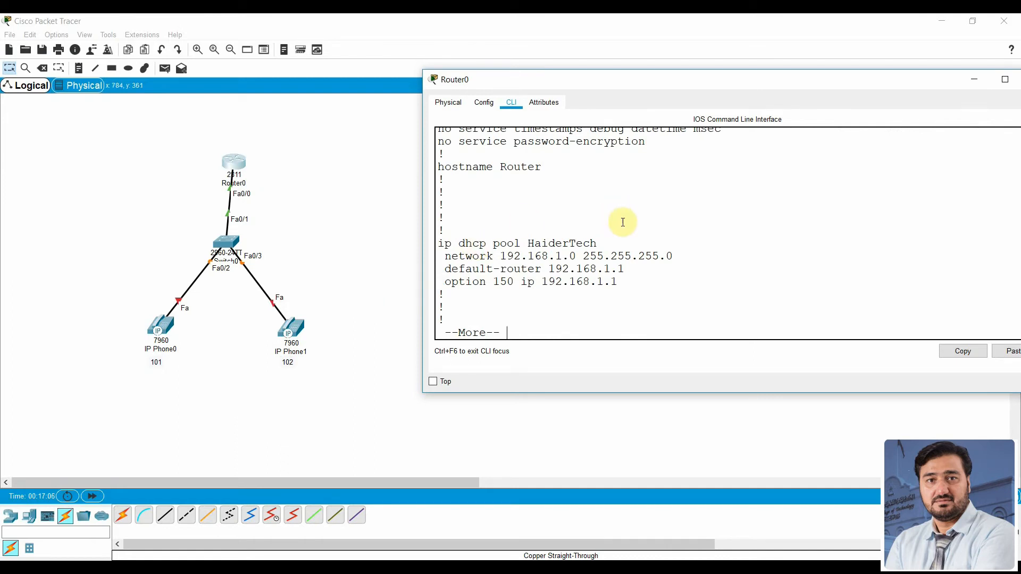
Examine the DHCP pool's default router and option 150 lines, page further through the running configuration, and return to the topology
left_click_drag(611, 233, 556, 244)
left_click_drag(633, 288, 521, 270)
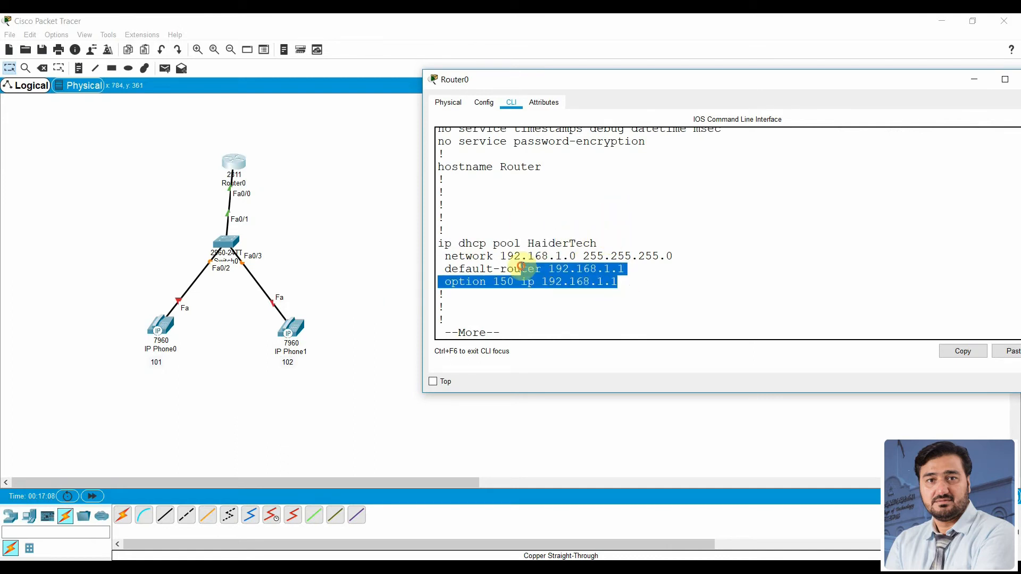
left_click(520, 274)
key("Return")
key("Return")
key("Return")
key("Return")
key("Return")
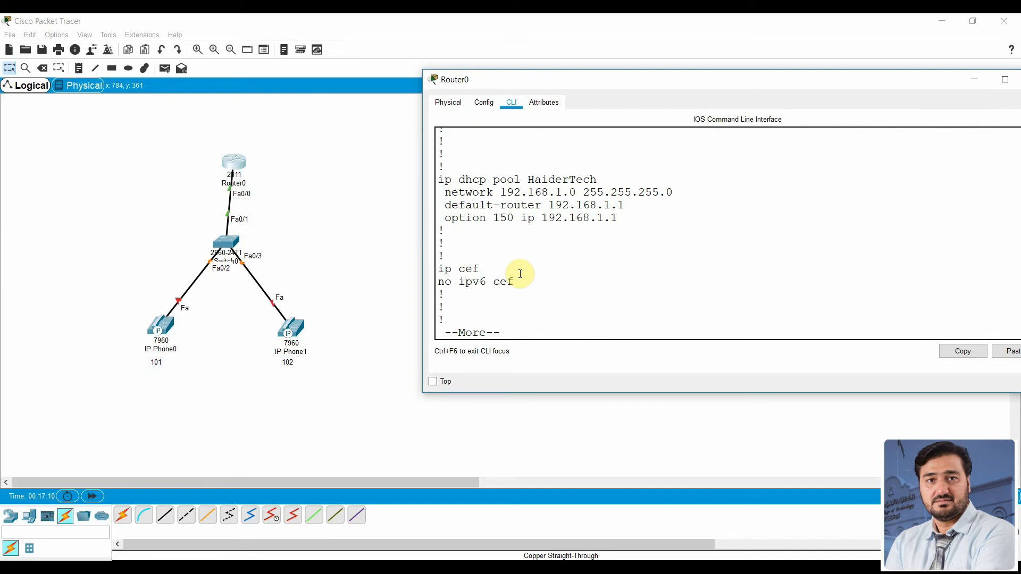
left_click(383, 245)
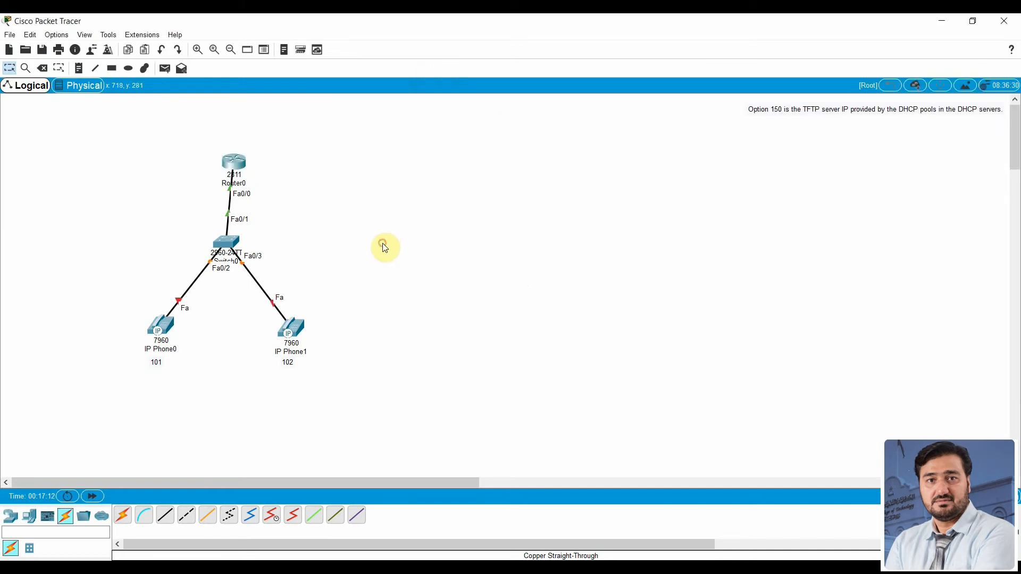
Open Switch0's command line in a widened device window beside the topology
left_click(224, 245)
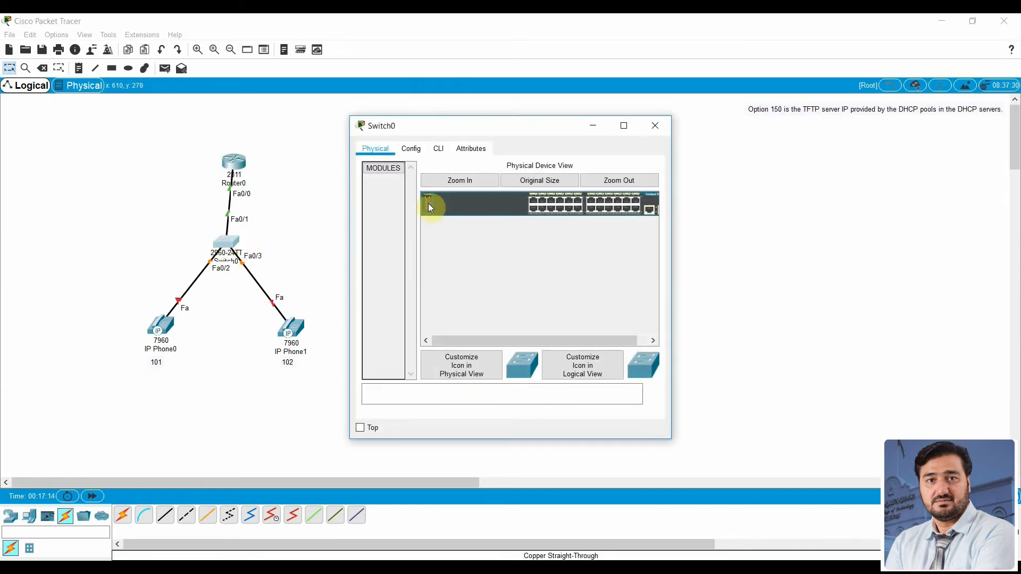
left_click_drag(441, 133, 501, 95)
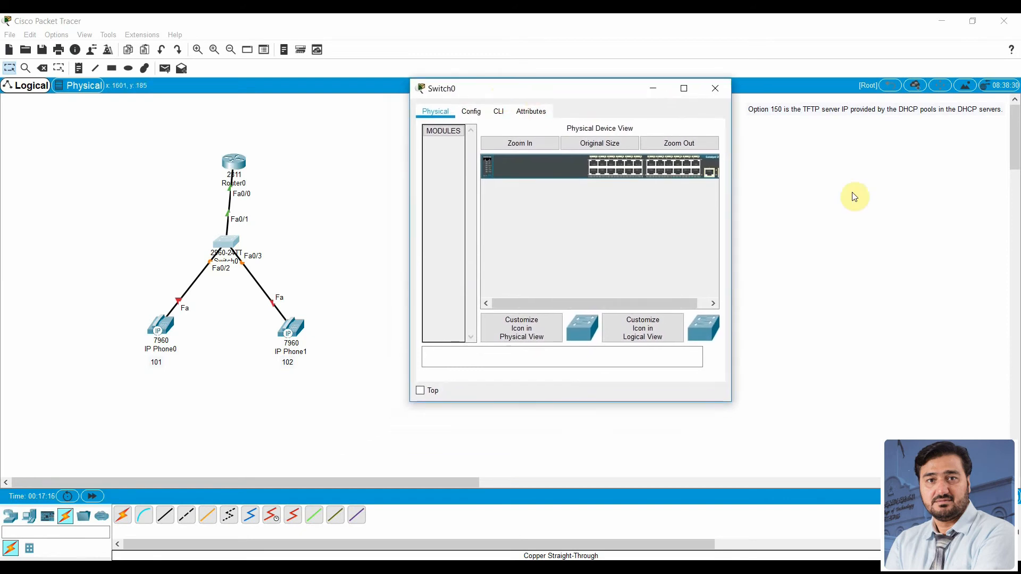
left_click_drag(735, 216, 940, 219)
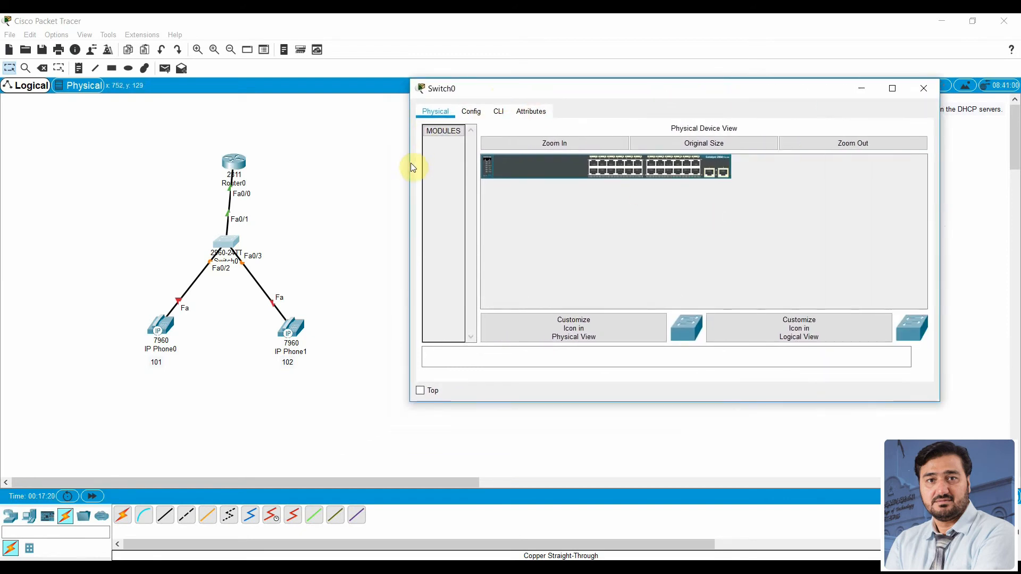
left_click_drag(411, 165, 389, 163)
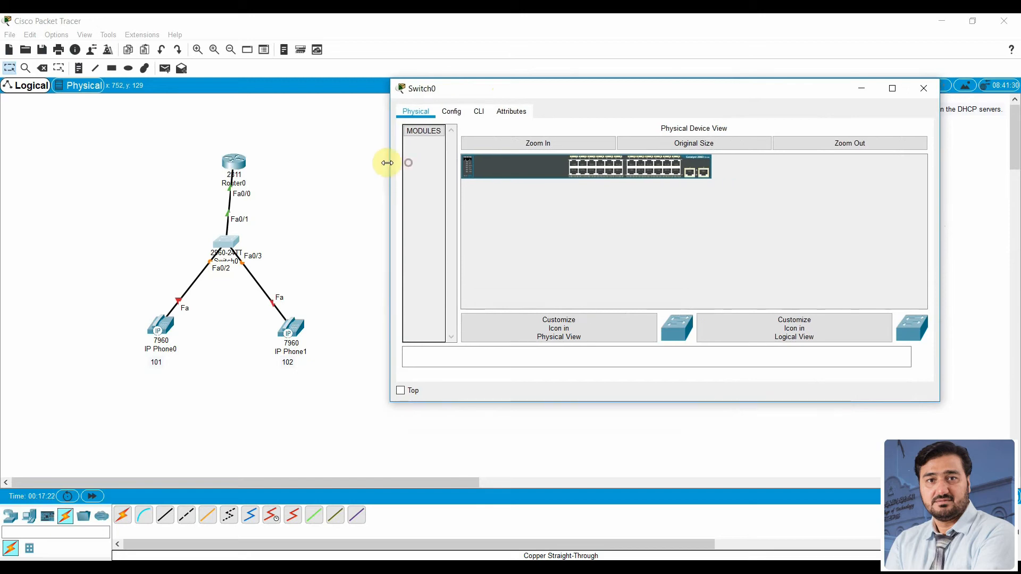
left_click(484, 113)
left_click(450, 291)
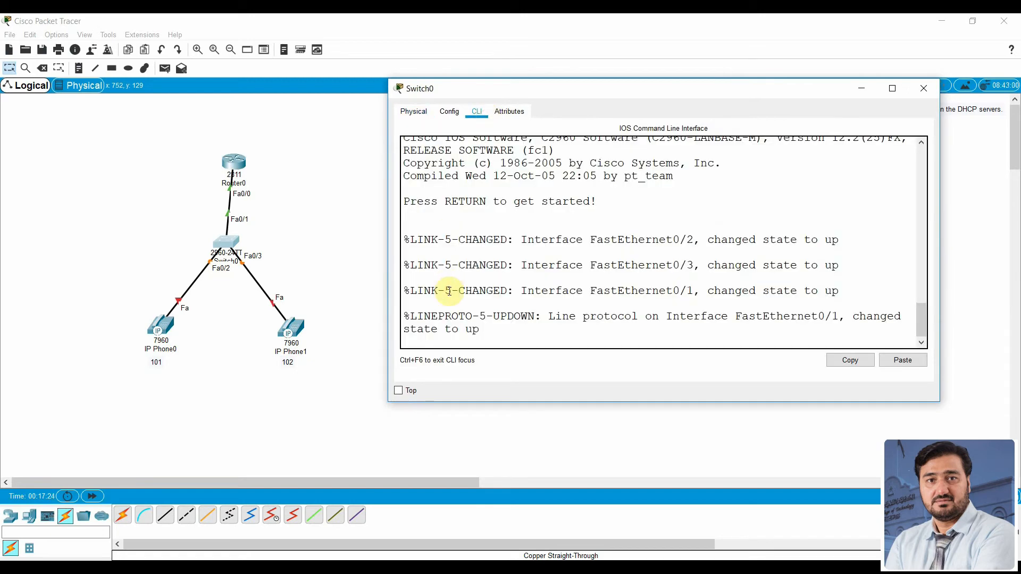
Enter privileged EXEC mode and then global configuration mode on Switch0
key("Return")
key("Return")
key("Return")
key("Return")
type("en")
key("Return")
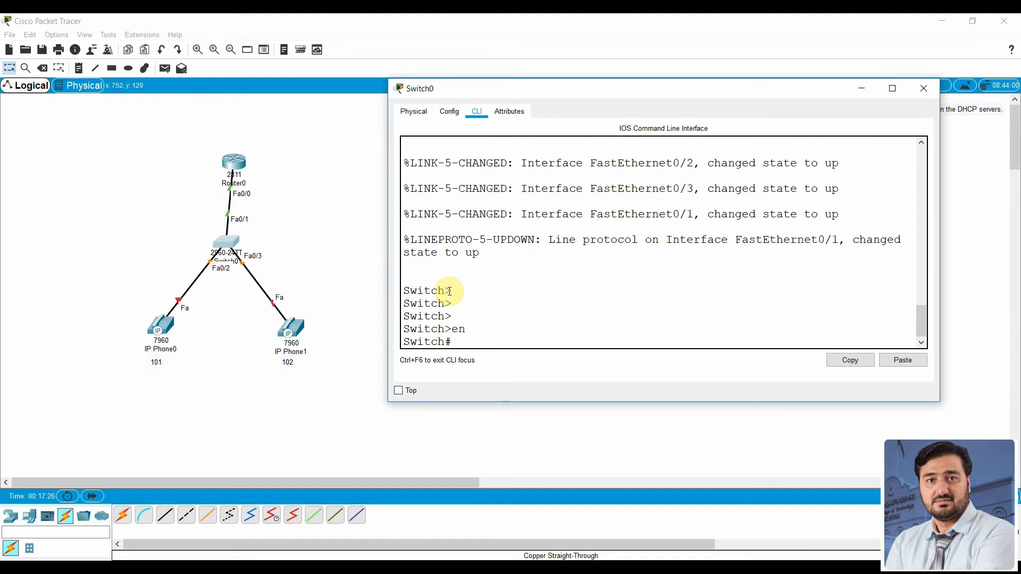
type("conf")
key("Tab")
type("ter")
key("Tab")
key("Return")
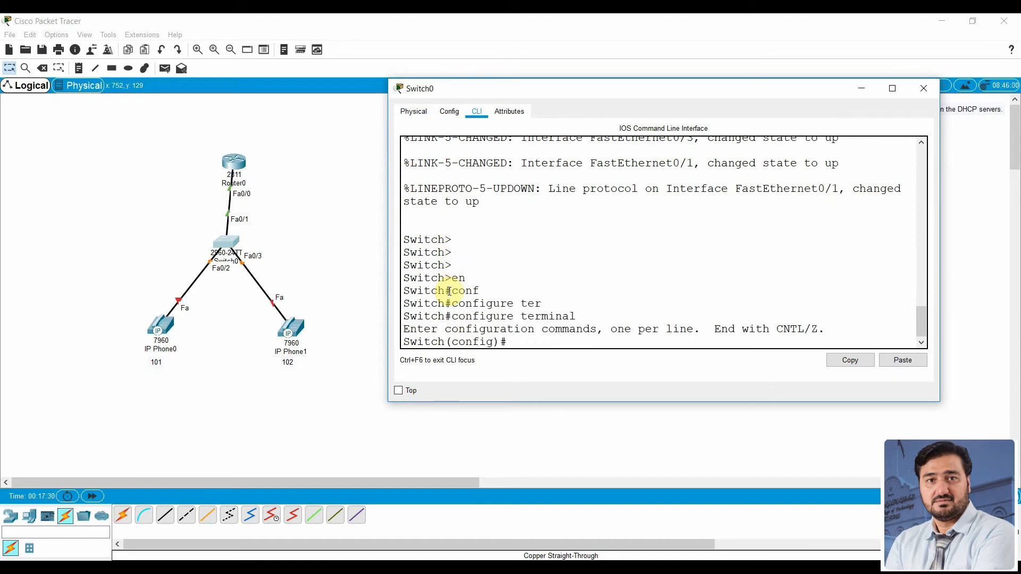
Try to enter range configuration on Switch0 with the command interface range 0/1 -4
type("inter")
key("Tab")
type("rang")
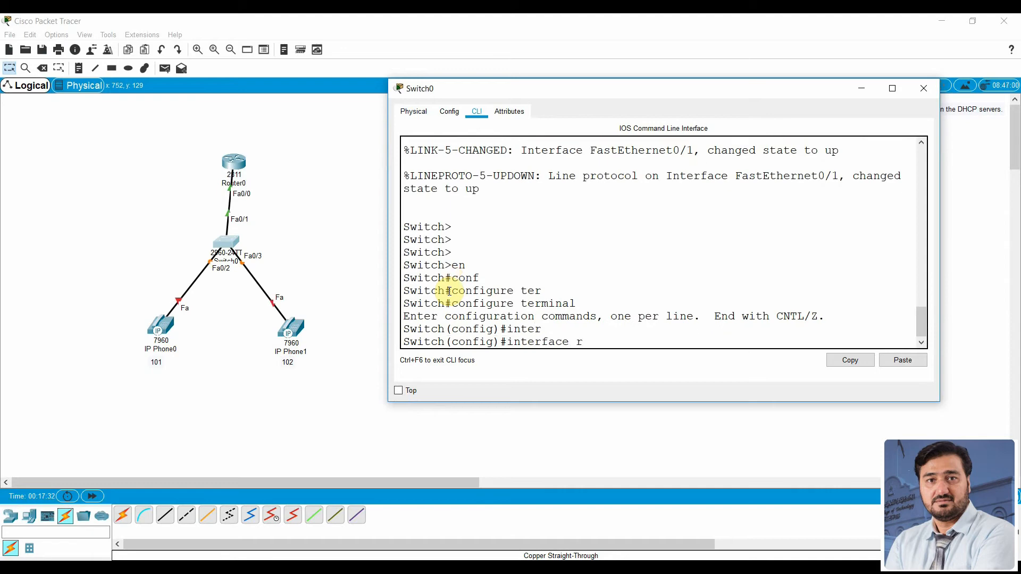
key("Tab")
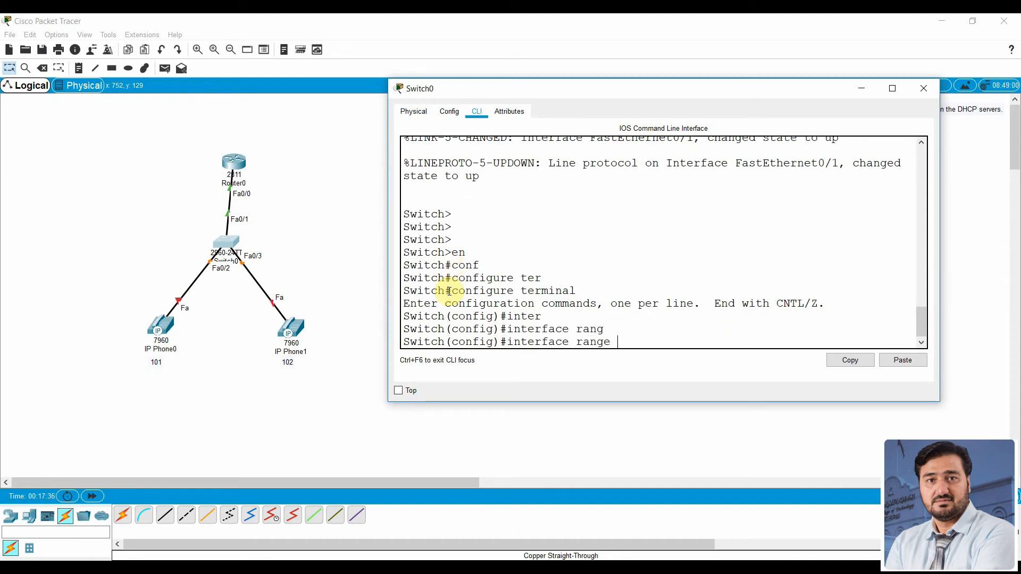
type("0/1")
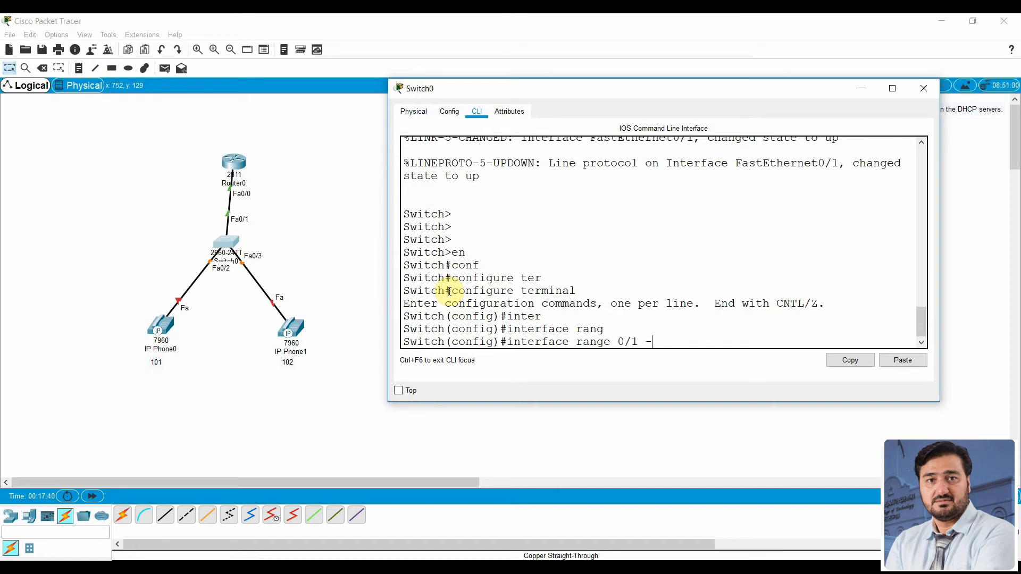
type(" -4")
key("Return")
type("swi")
key("Tab")
type("m")
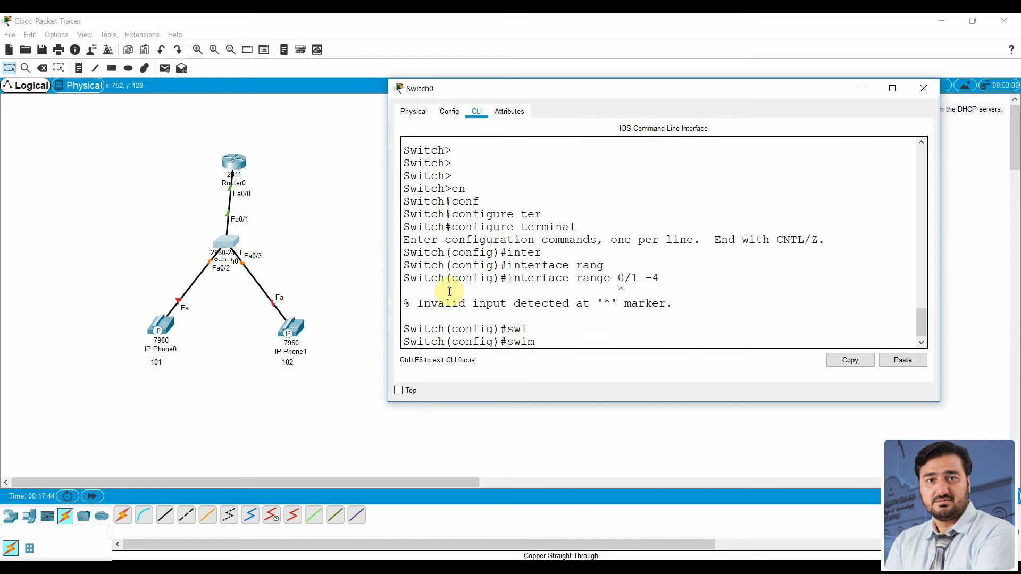
key("BackSpace")
type("t")
key("Tab")
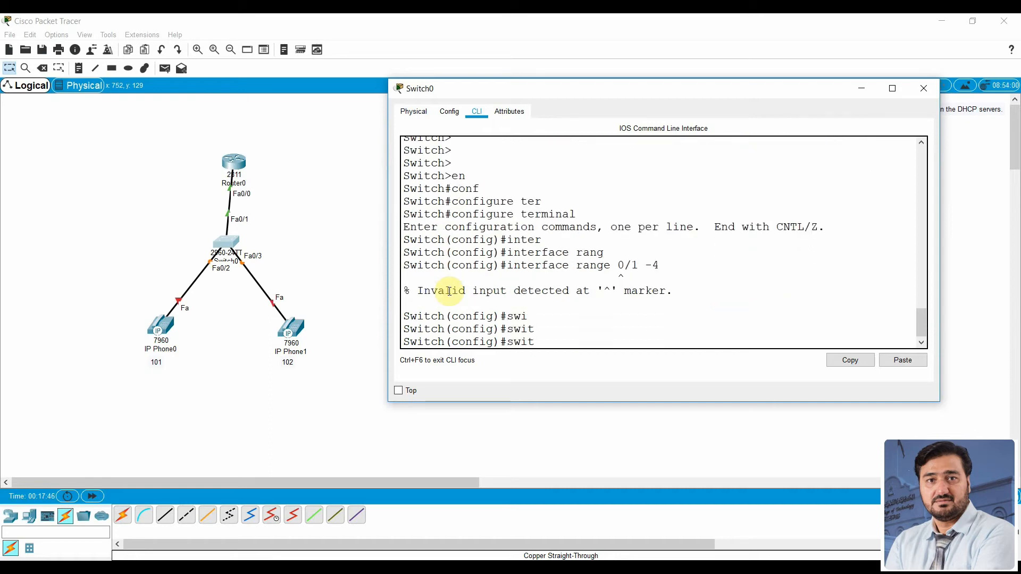
key("BackSpace")
key("BackSpace")
key("BackSpace")
key("BackSpace")
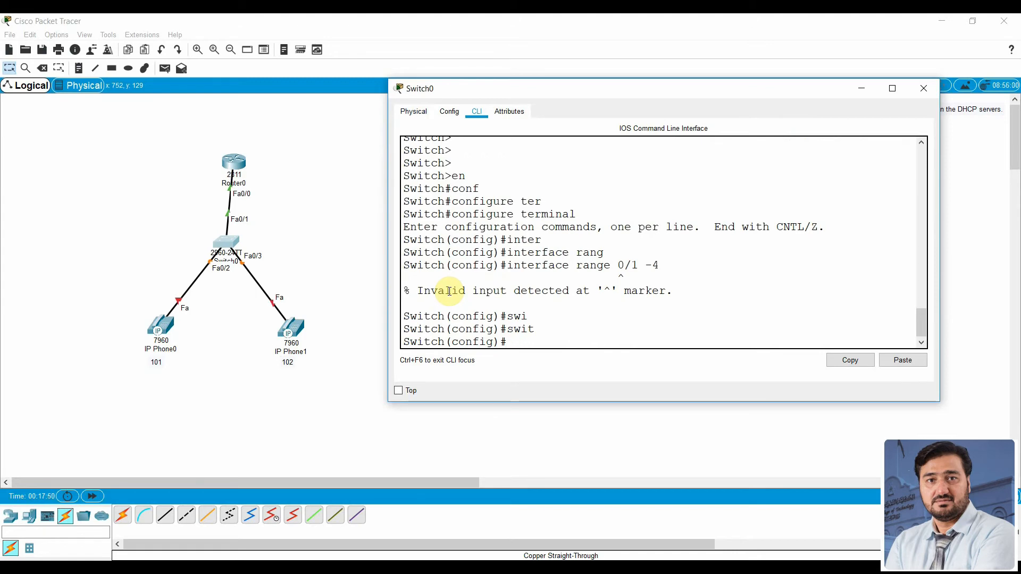
Reissue the range command with the FastEthernet type added, as interface range fa 0/1 -4
key("Up")
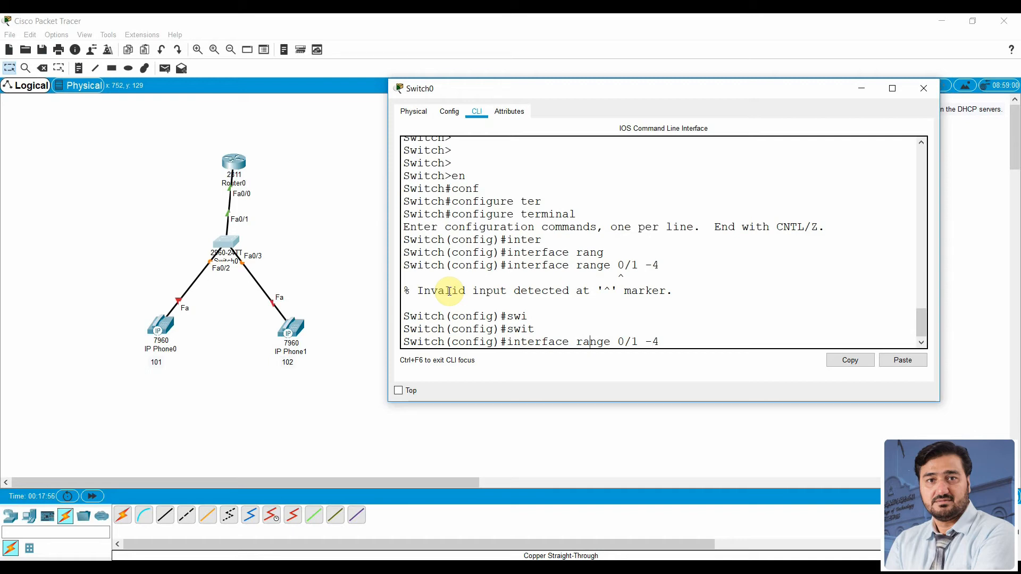
type("fas")
key("BackSpace")
key("Return")
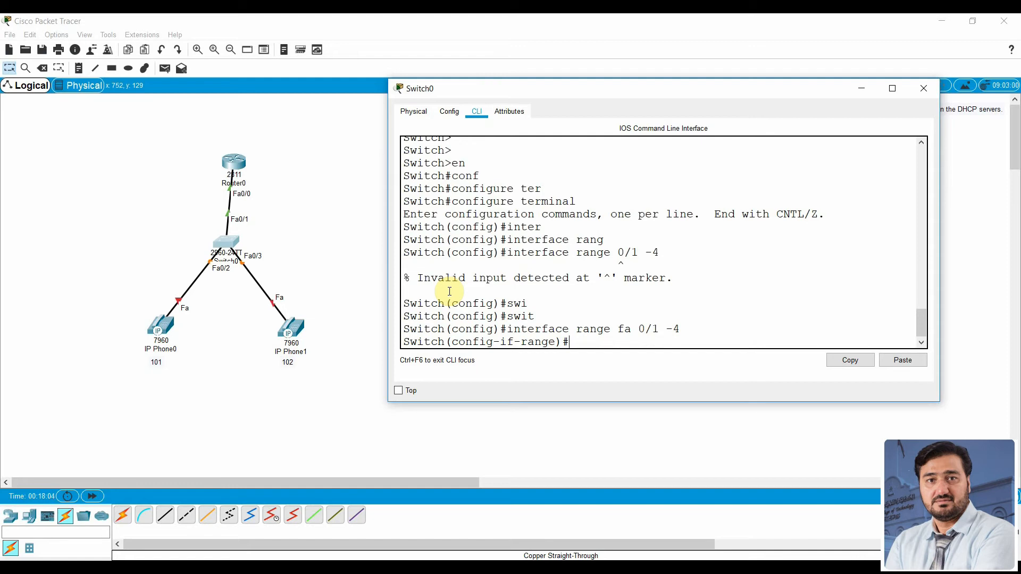
Set the selected switch port range to access mode with switchport mode access
type("swi")
key("Tab")
type("mode")
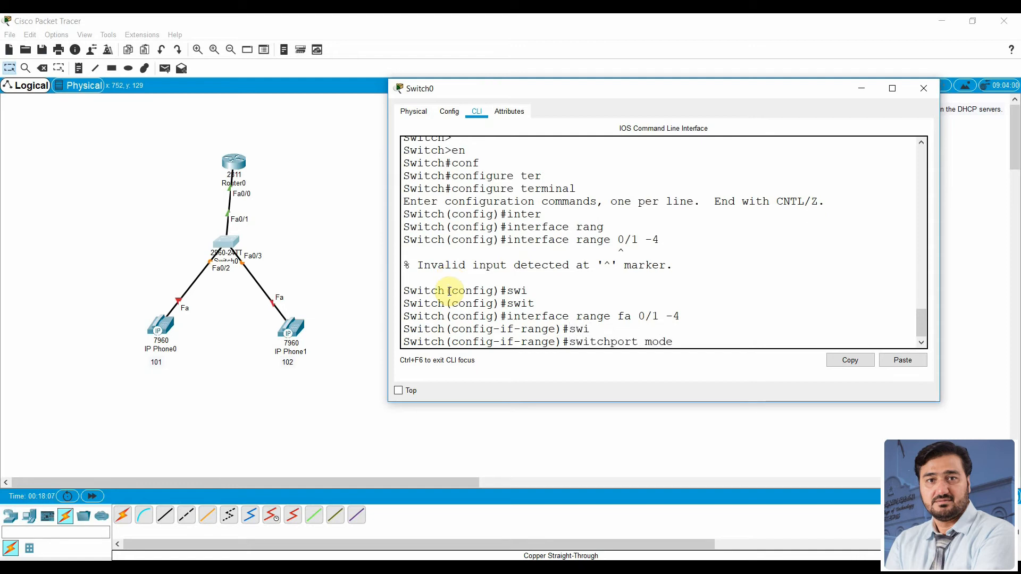
key("Tab")
type("acc")
key("Tab")
key("Return")
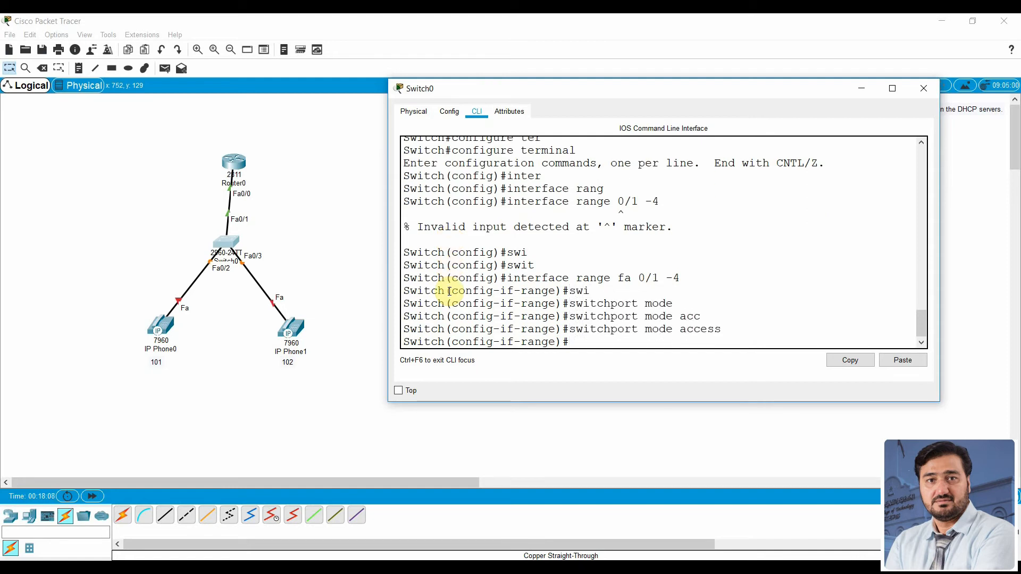
Assign voice VLAN 1 to the selected port range with switchport voice vlan 1
type("swi")
key("Tab")
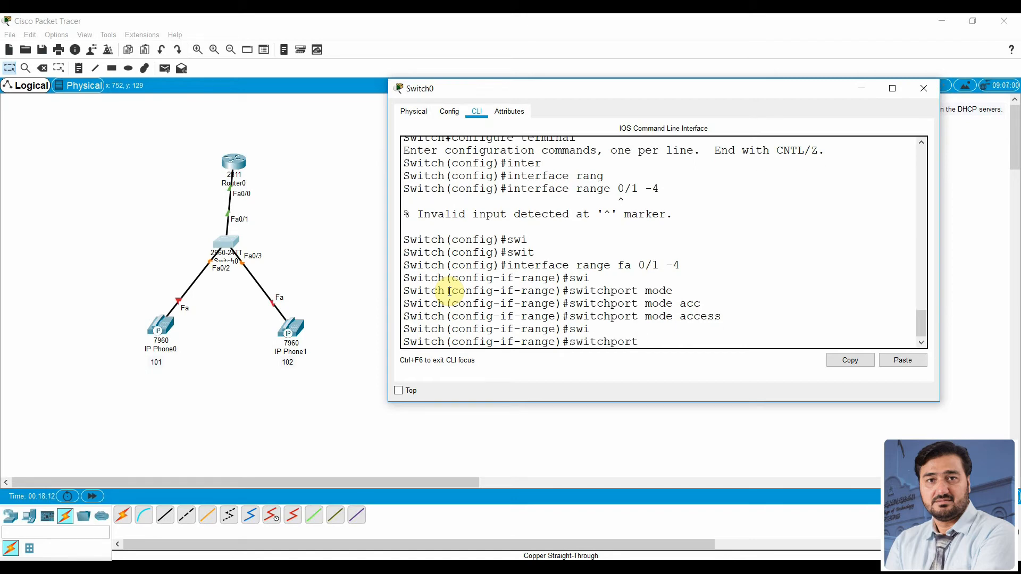
type("voi")
key("Tab")
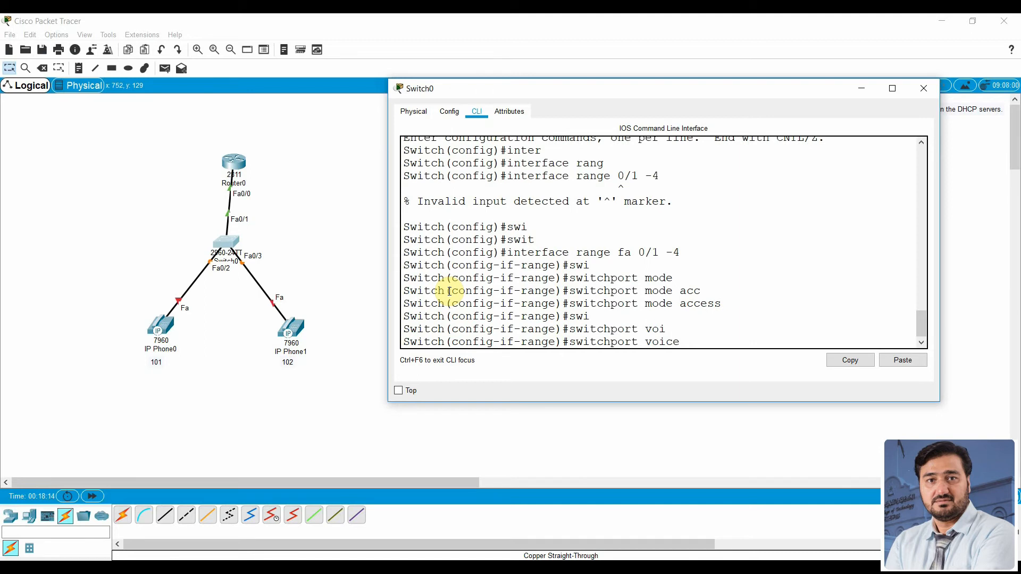
type("vl")
key("Tab")
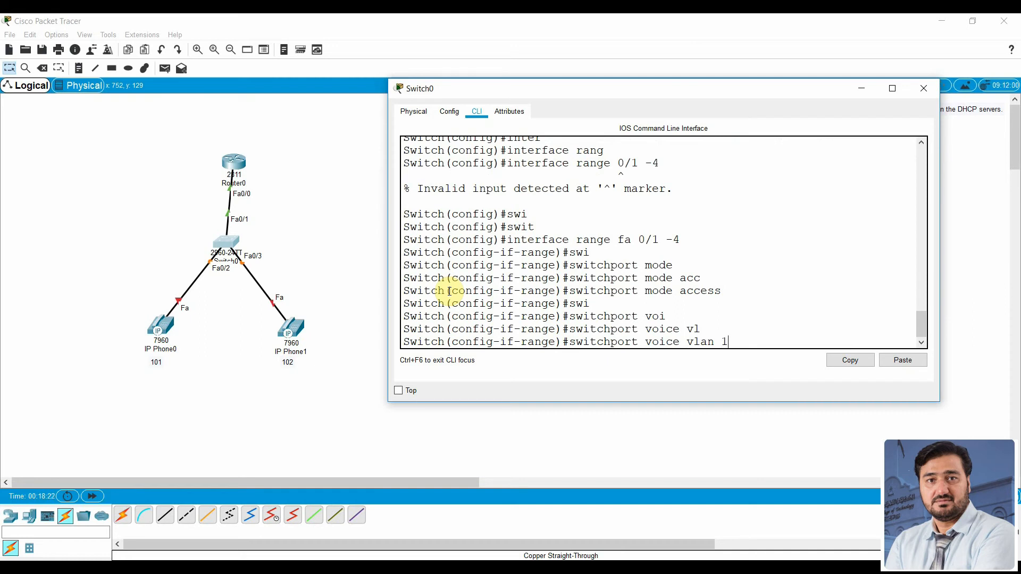
key("Return")
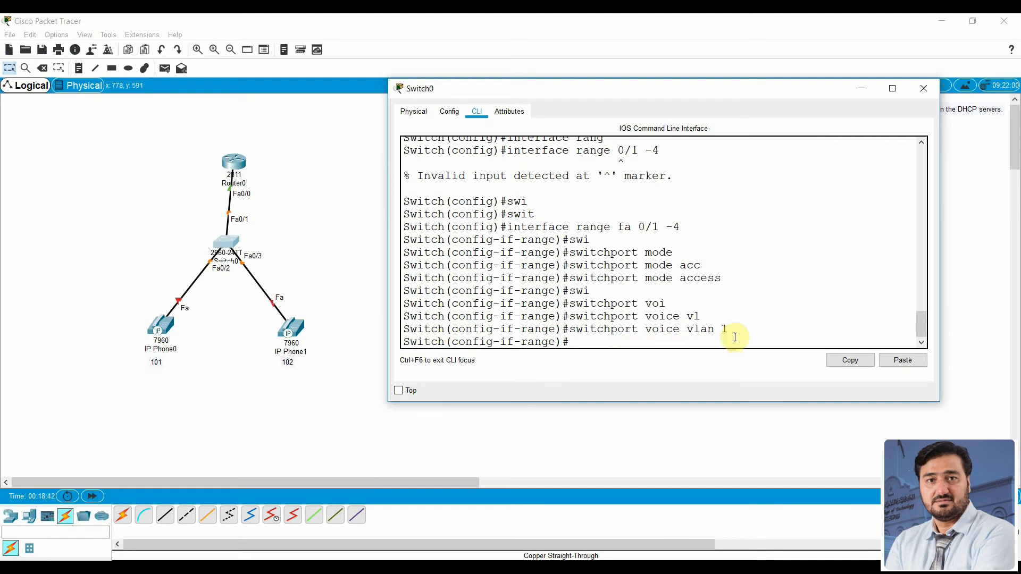
left_click_drag(735, 337, 606, 330)
left_click(603, 345)
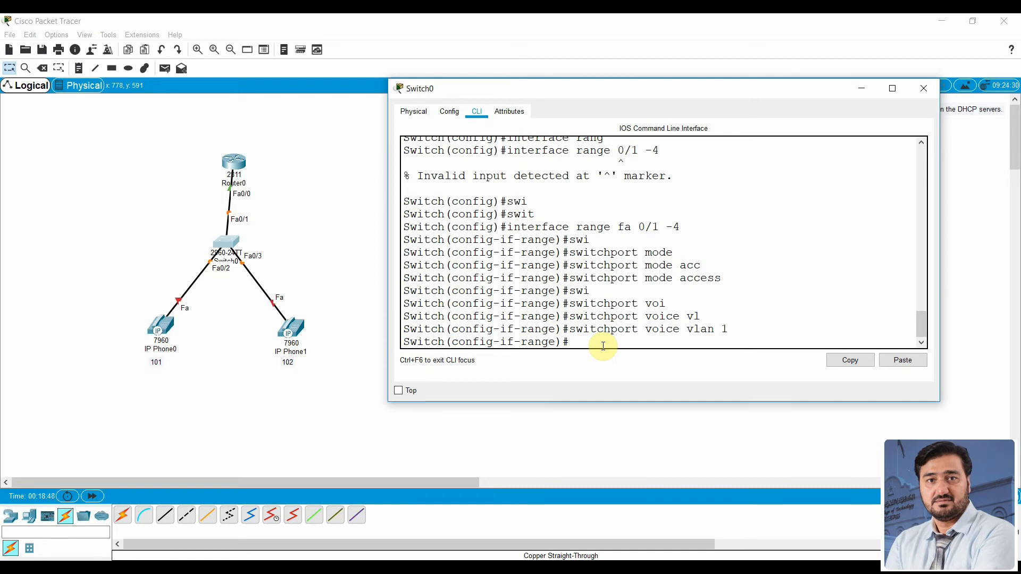
key("Return")
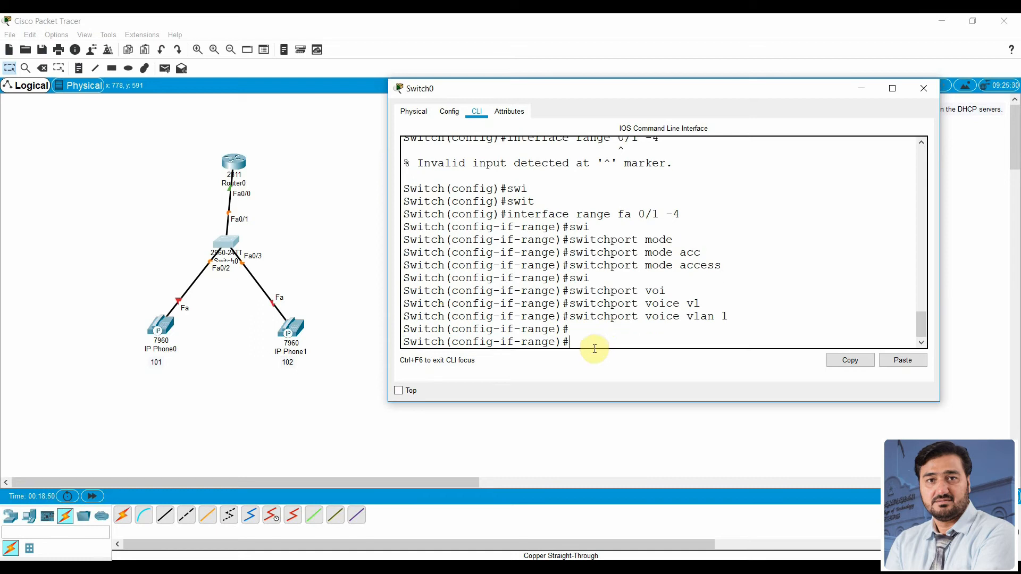
Return to the topology, connect the IP_PHONE_POWER_ADAPTER to IP Phone0's power port, and close the phone's window
left_click(180, 397)
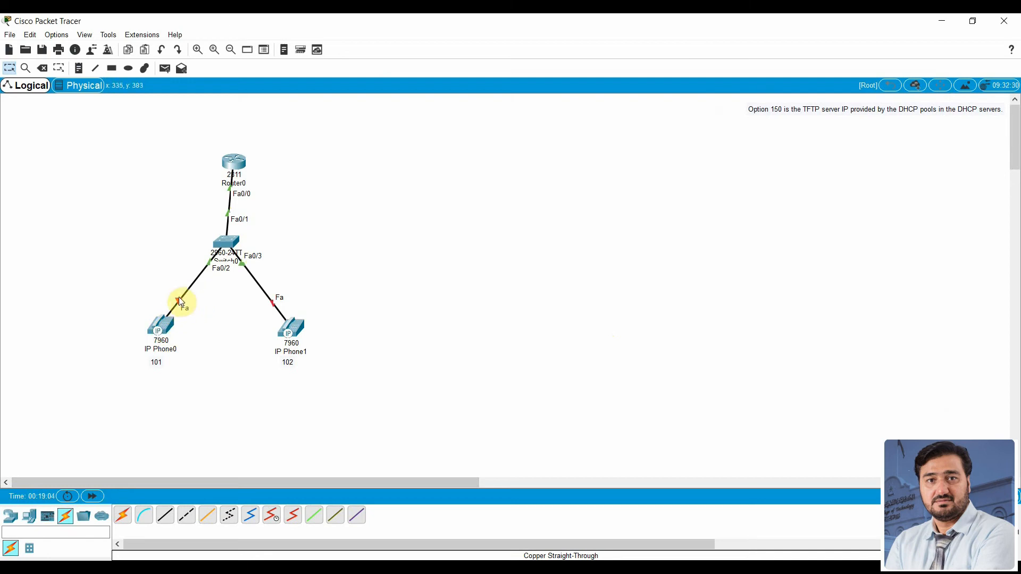
left_click(161, 329)
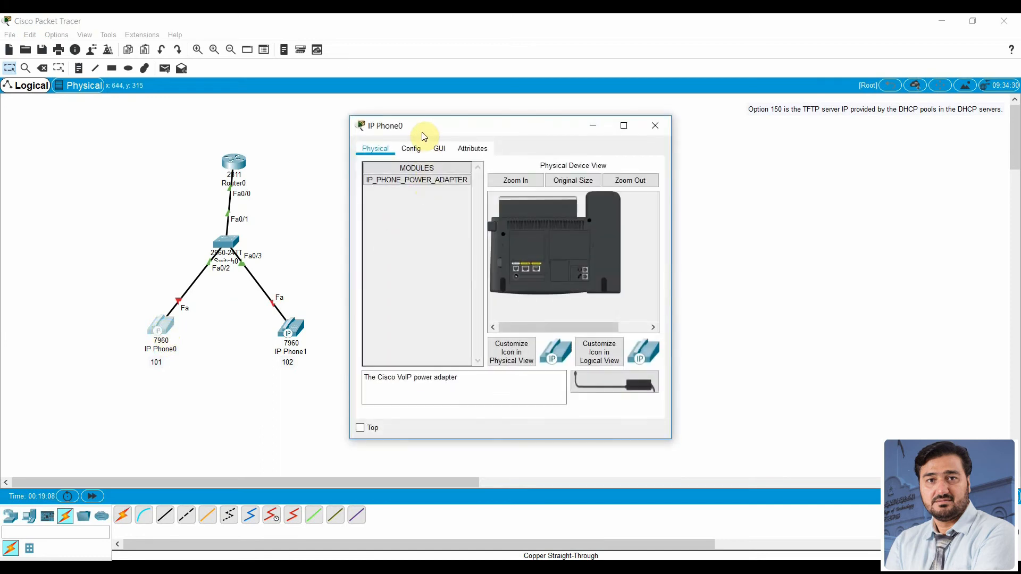
left_click_drag(422, 132, 475, 92)
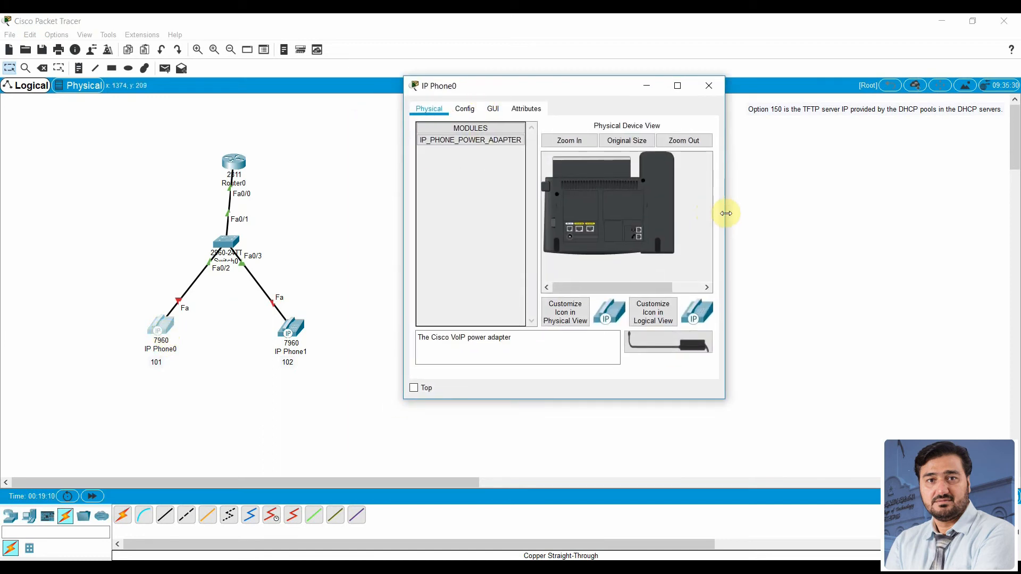
left_click_drag(726, 213, 844, 209)
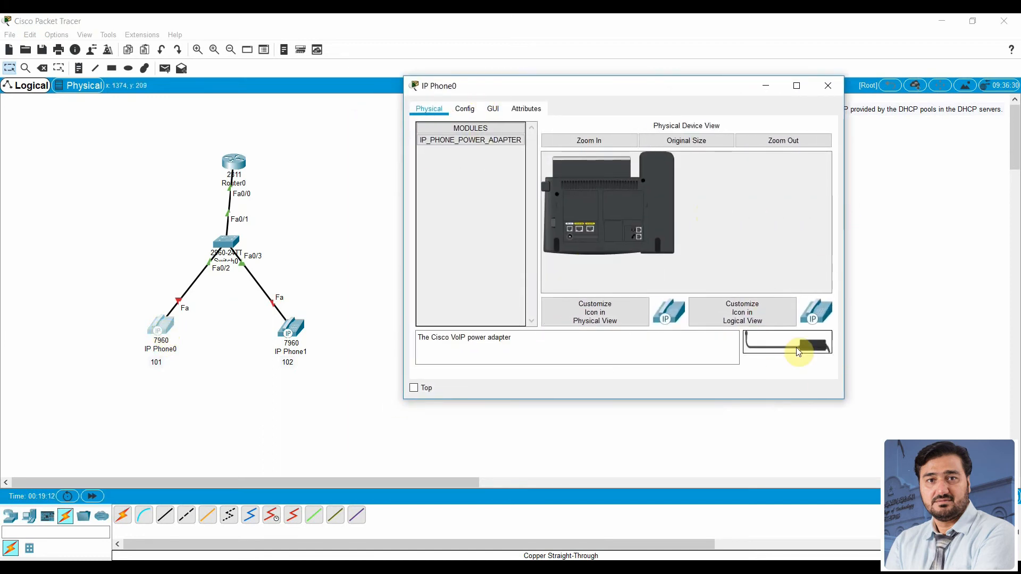
mouse_move(796, 347)
left_mouse_down()
mouse_move(773, 282)
mouse_move(672, 248)
left_mouse_up()
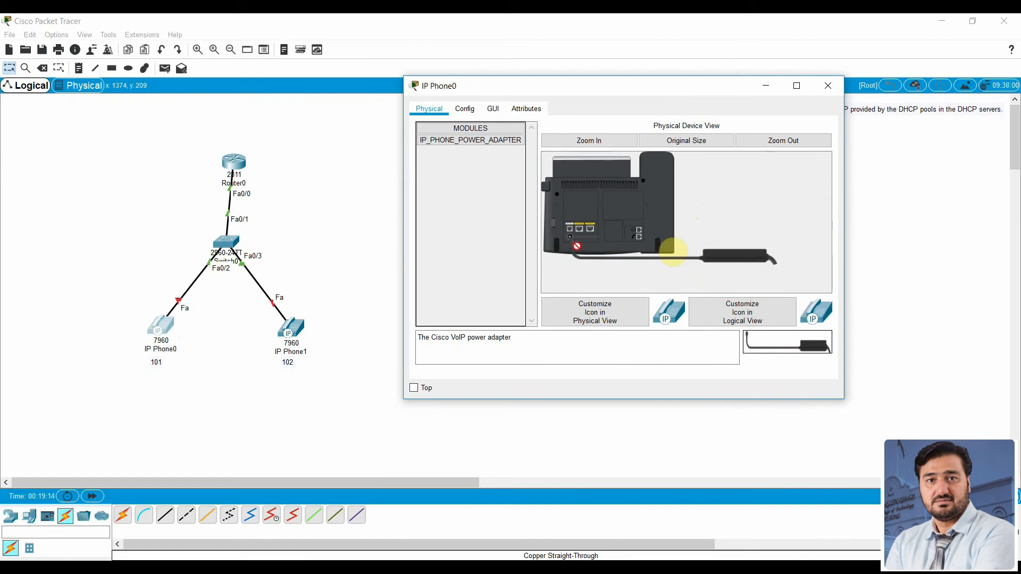
left_click_drag(578, 247, 572, 239)
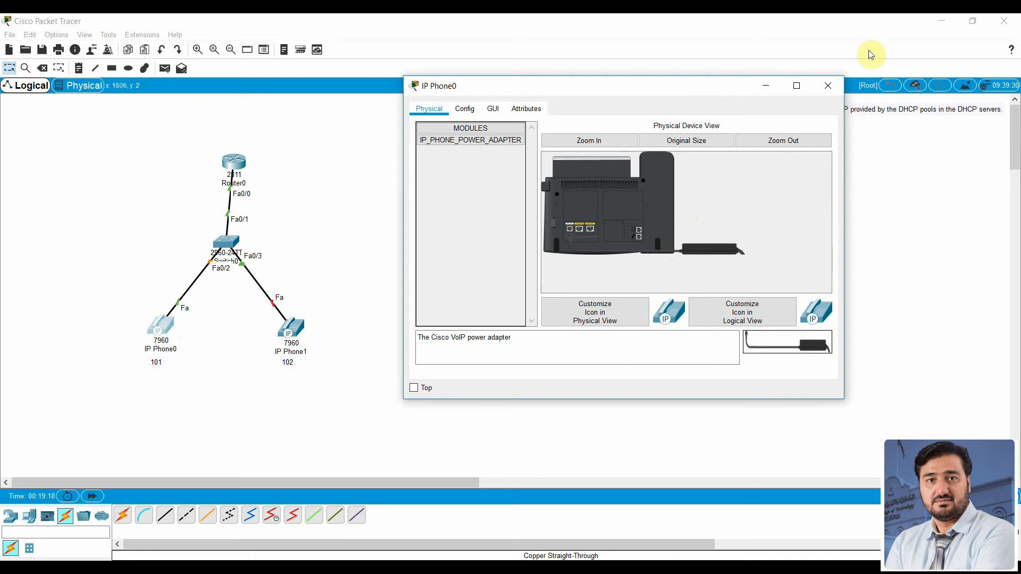
left_click(828, 88)
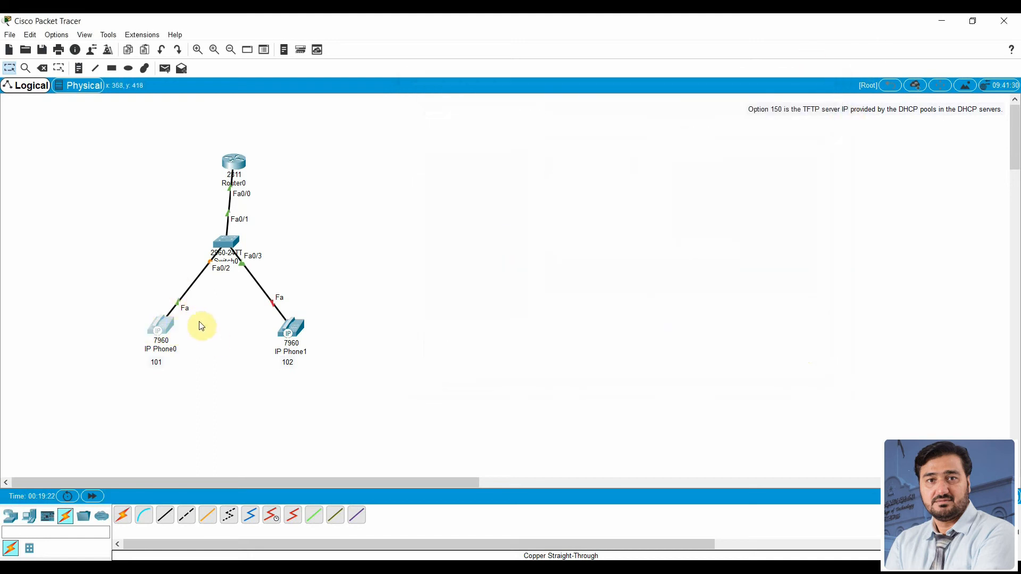
Connect the power adapter to IP Phone1's power port and close its device window
left_click(299, 331)
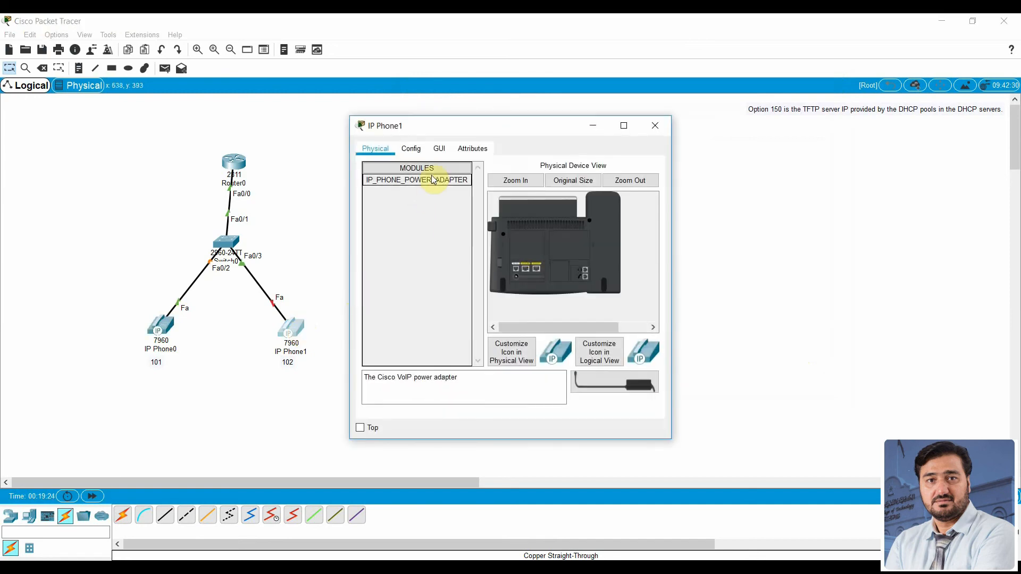
left_click_drag(592, 387, 519, 279)
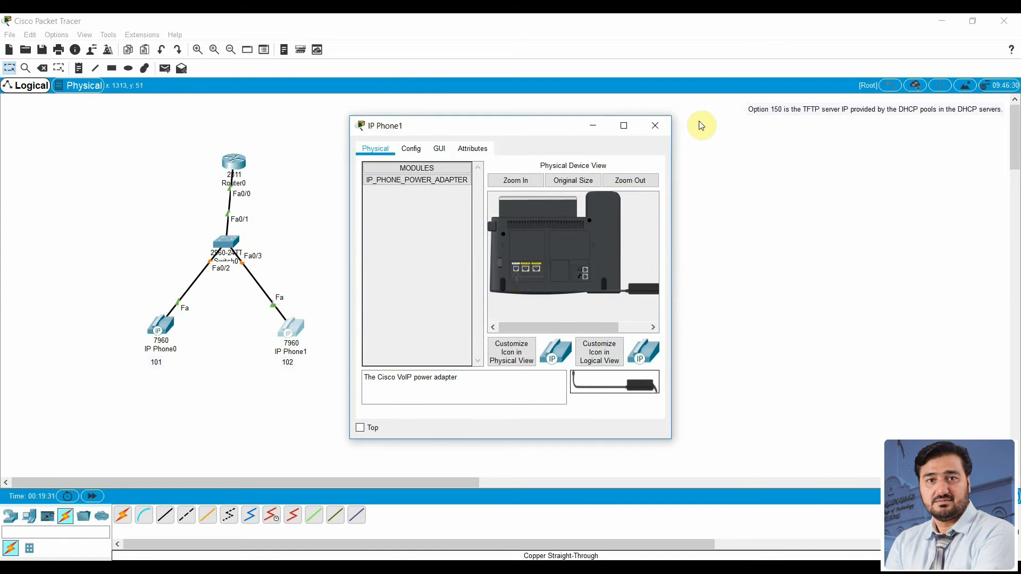
left_click(652, 124)
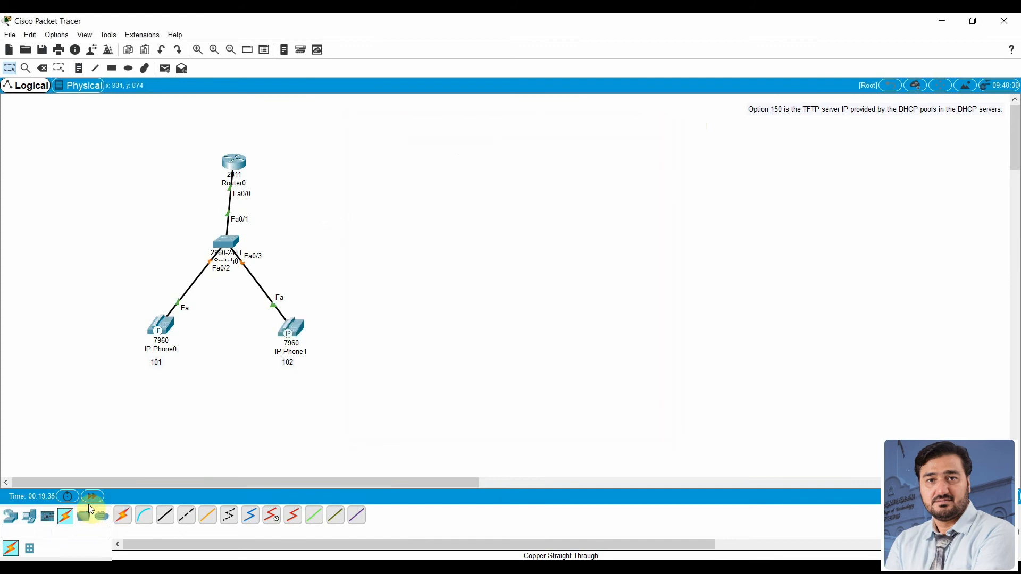
Fast-forward the network time, then move the whole topology with its number labels slightly up and to the left
left_click(92, 497)
left_click_drag(126, 132, 341, 471)
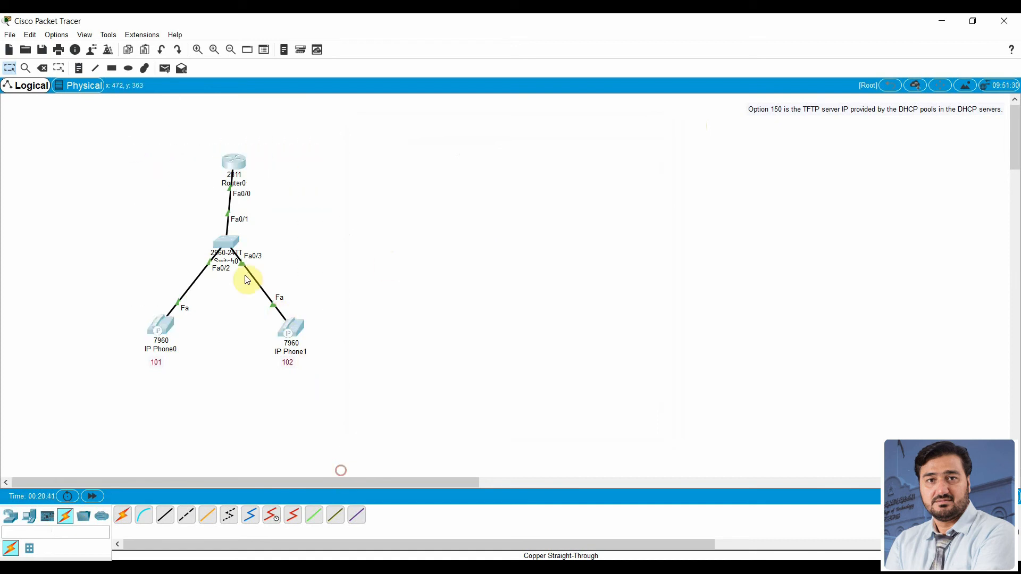
left_click_drag(232, 240, 223, 229)
left_click(338, 216)
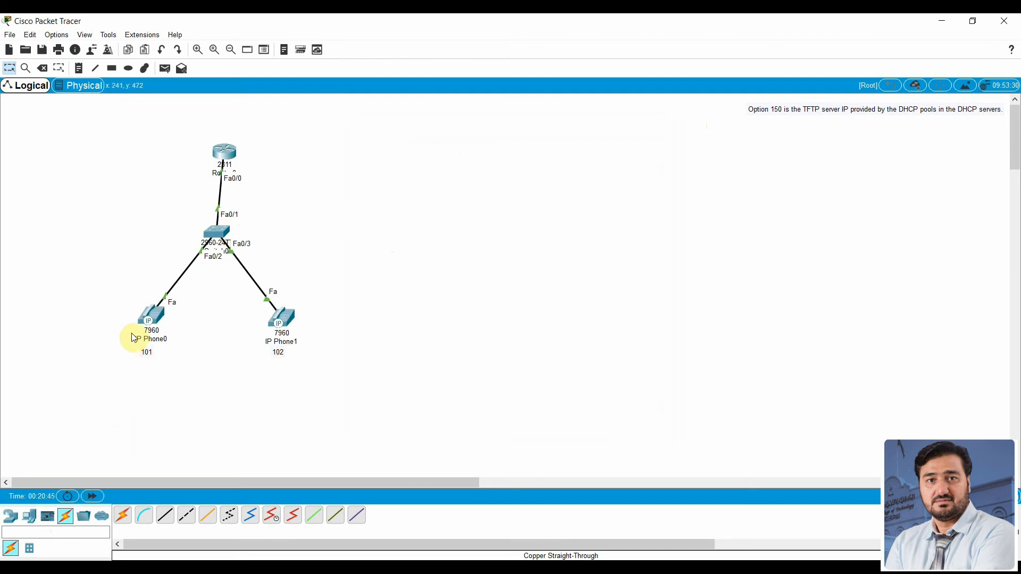
Open the phone GUI of IP Phone0 and of IP Phone1 to check which extension number each display shows
left_click(155, 311)
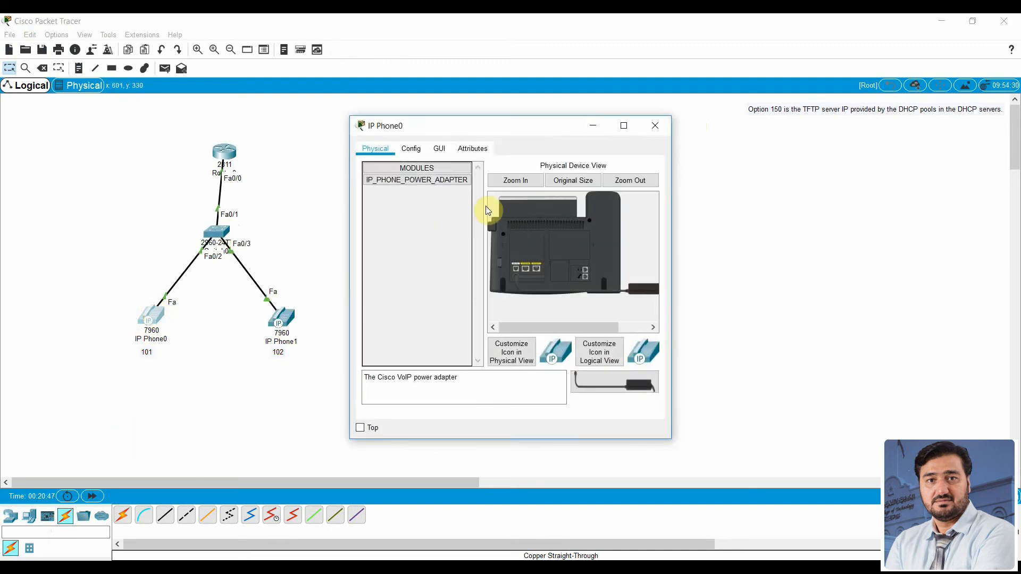
left_click(436, 148)
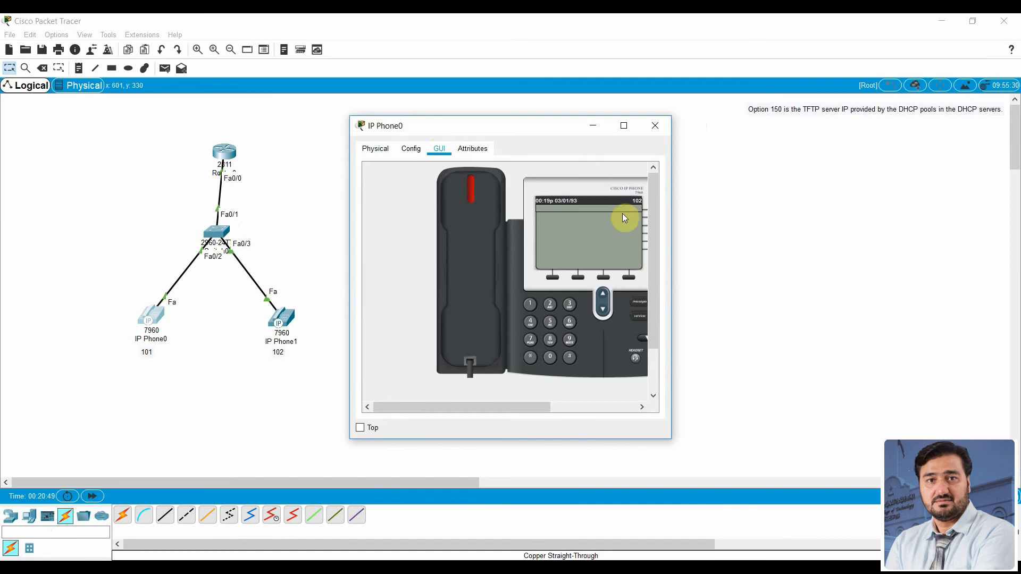
mouse_move(531, 128)
left_mouse_down()
mouse_move(278, 130)
mouse_move(544, 139)
left_mouse_up()
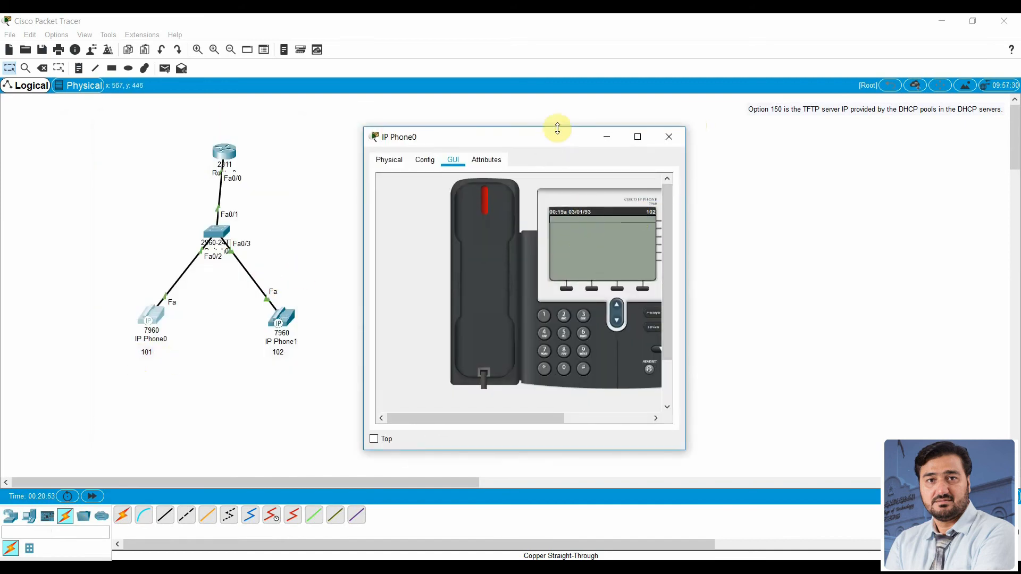
mouse_move(547, 136)
left_mouse_down()
mouse_move(206, 155)
mouse_move(554, 126)
left_mouse_up()
left_click(286, 322)
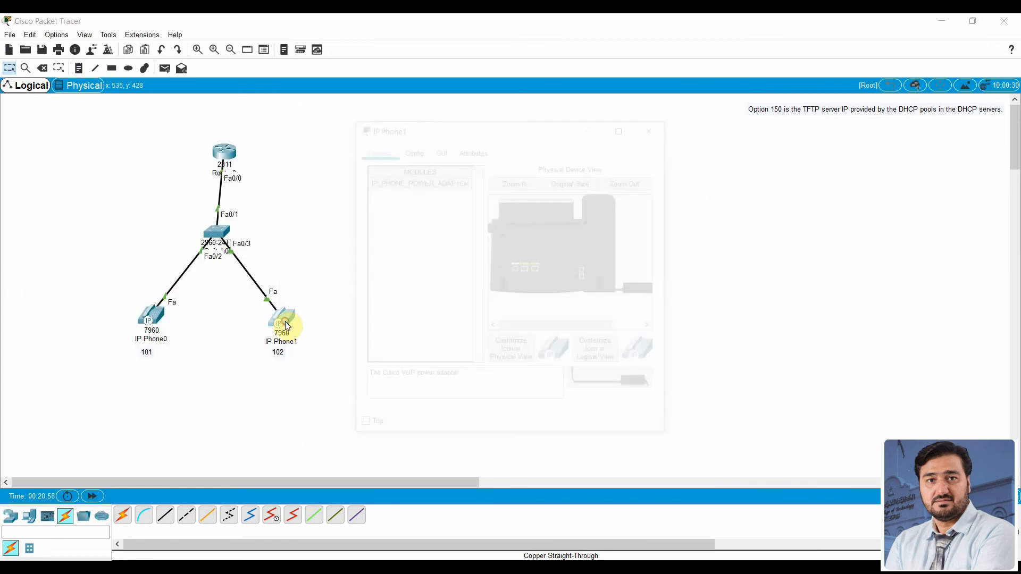
left_click(441, 151)
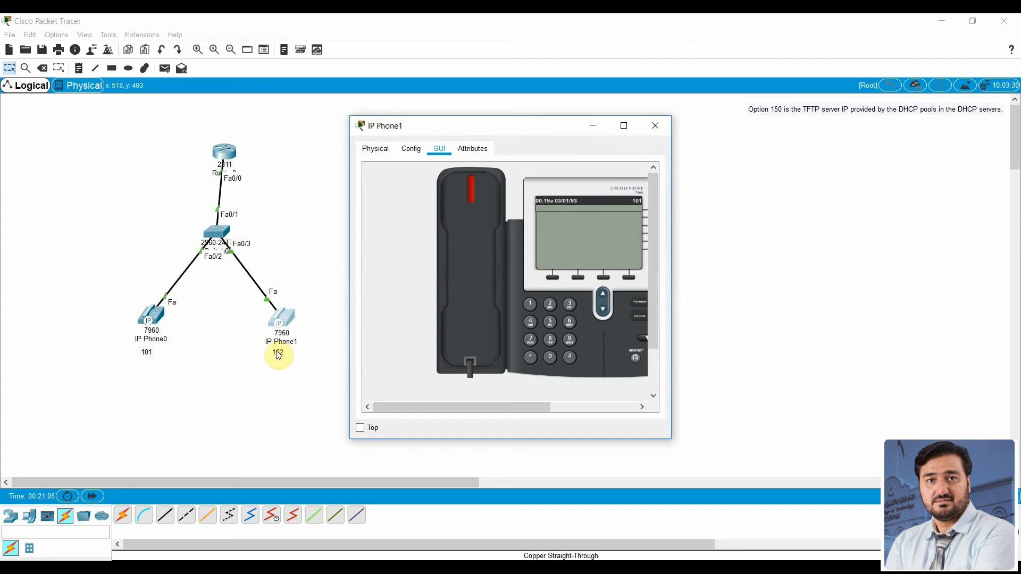
Swap the number labels in the topology: 101 under IP Phone1 and 102 under IP Phone0
double_click(290, 352)
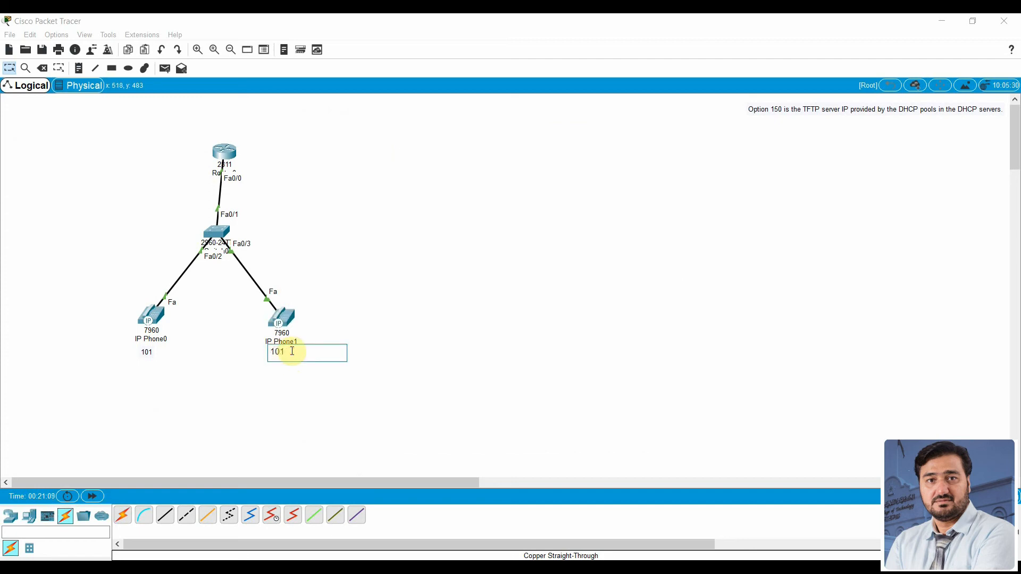
double_click(145, 352)
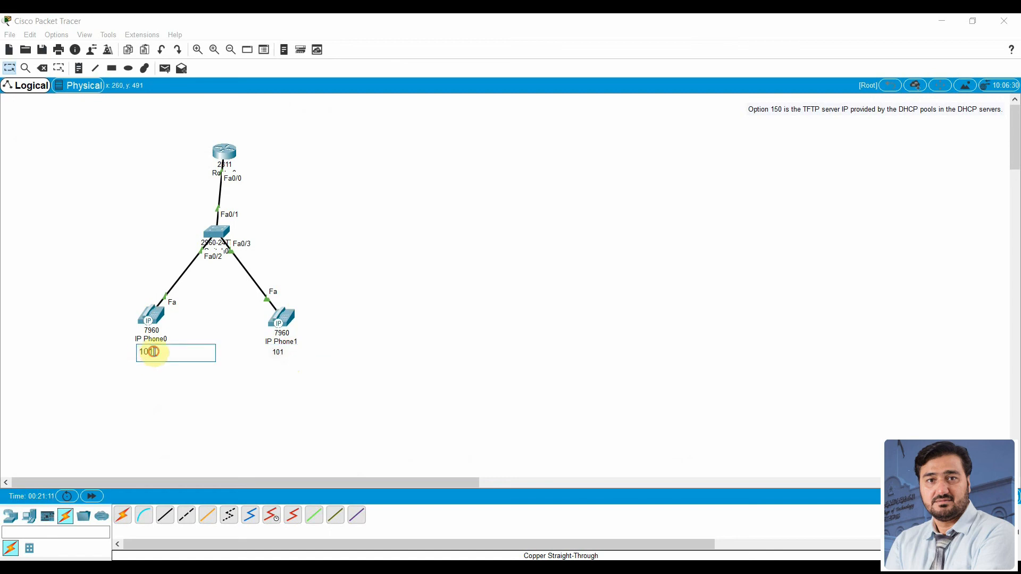
key("BackSpace")
left_click(207, 327)
Reopen the GUI windows of IP Phone0 and IP Phone1 and move them apart across the workspace
left_click(149, 317)
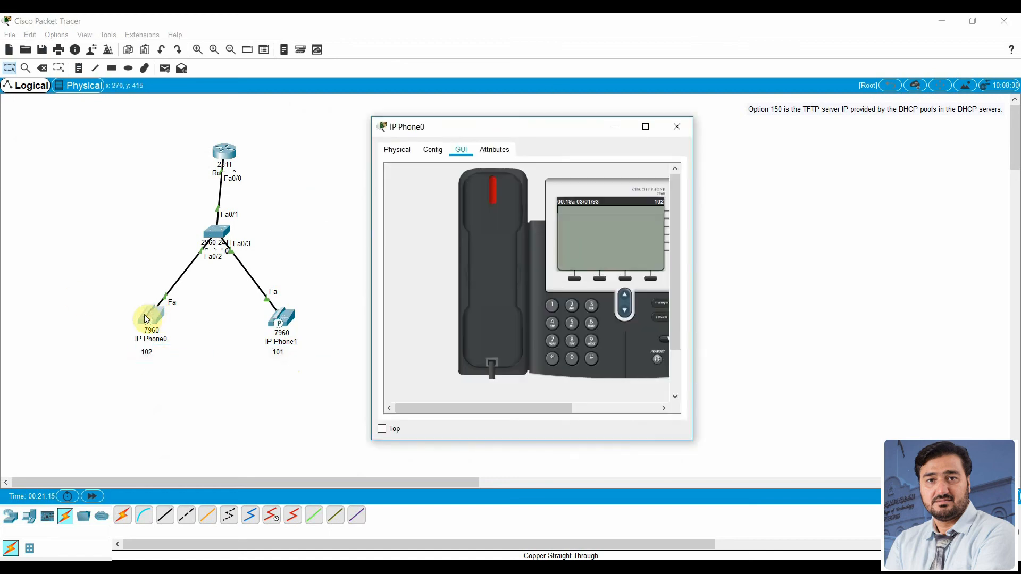
left_click_drag(540, 130, 583, 155)
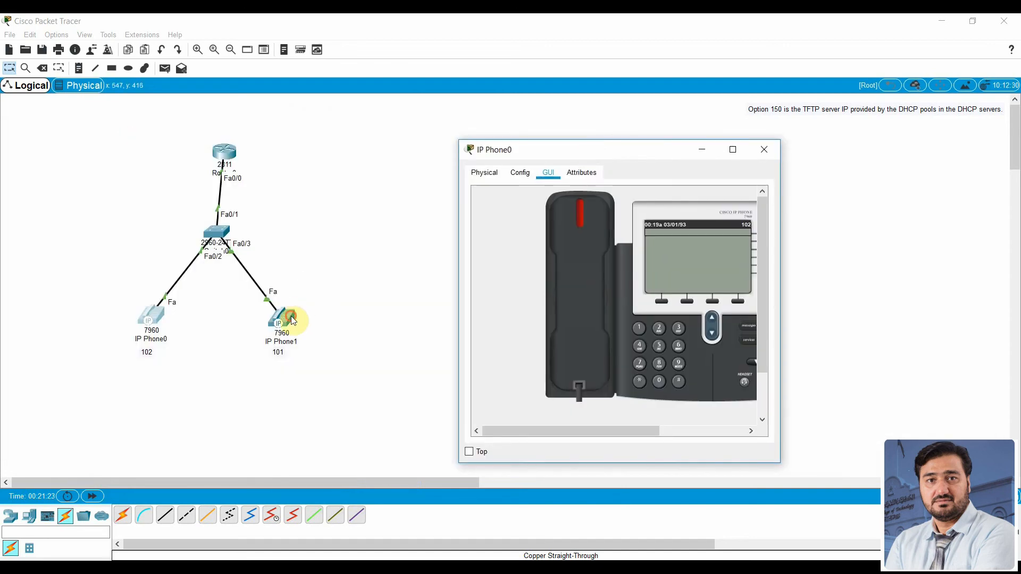
left_click(292, 321)
left_click_drag(440, 126, 750, 127)
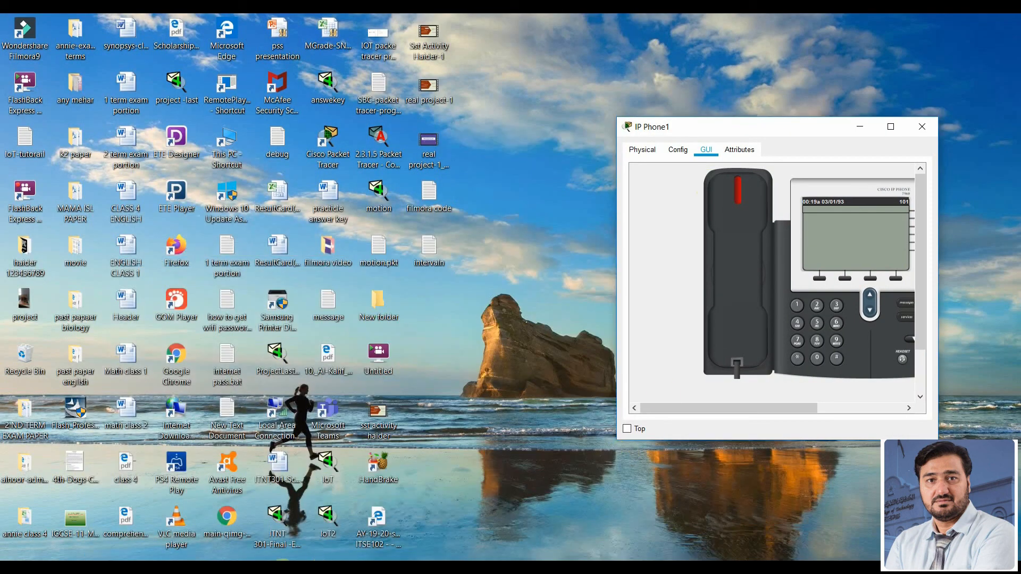
Switch back to the Cisco Packet Tracer topology, reopen IP Phone1's window and set it to stay on top
left_click(249, 570)
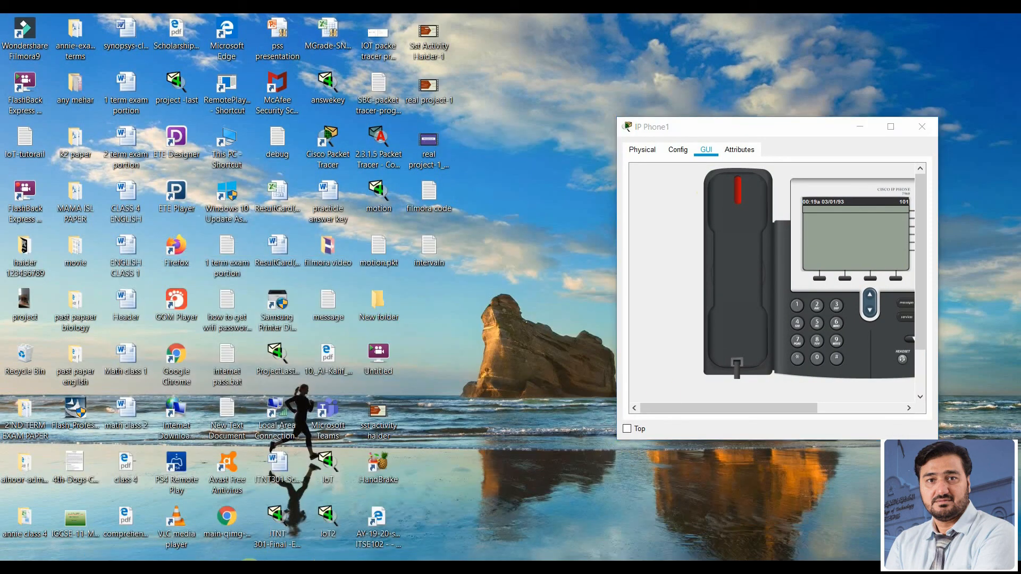
mouse_move(307, 570)
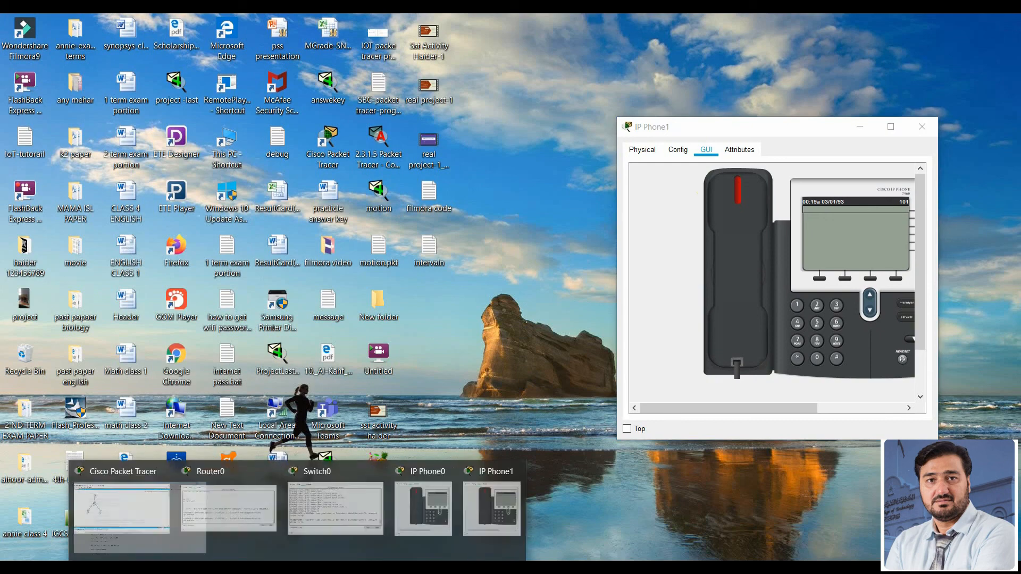
left_click(114, 505)
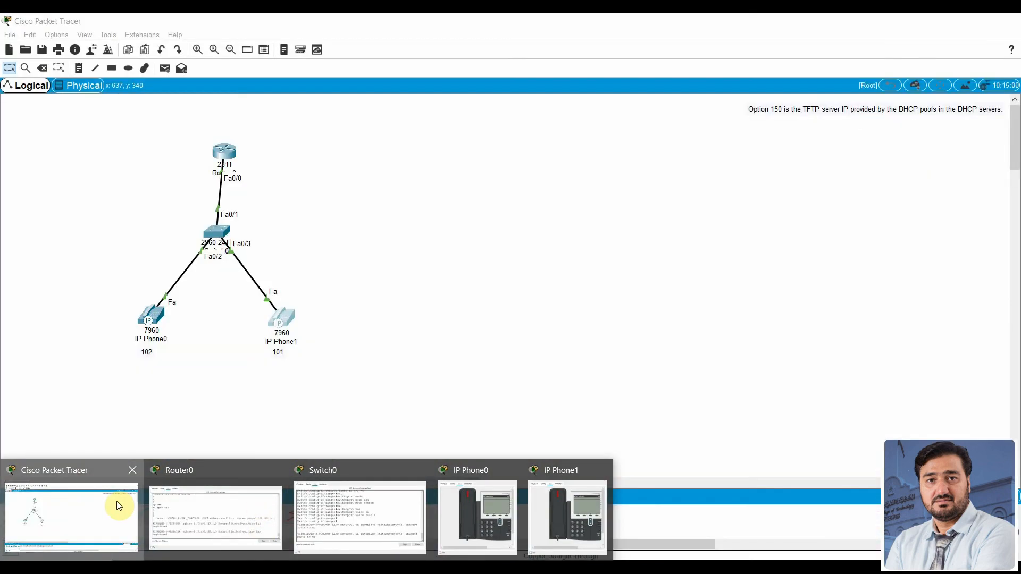
left_click(279, 327)
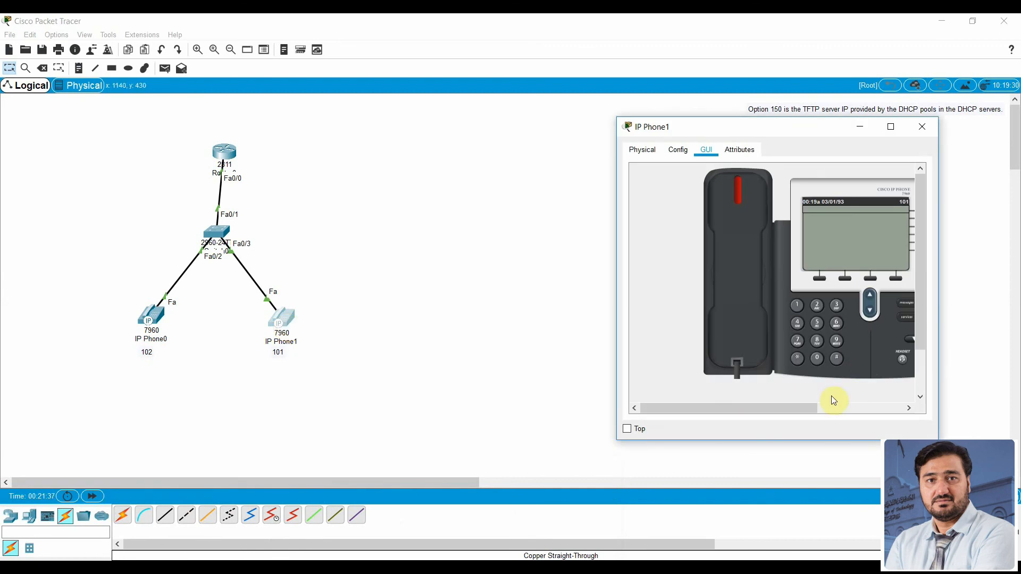
left_click(628, 429)
Bring up IP Phone0's window, set it to stay on top, and arrange both phone windows side by side
left_click(151, 316)
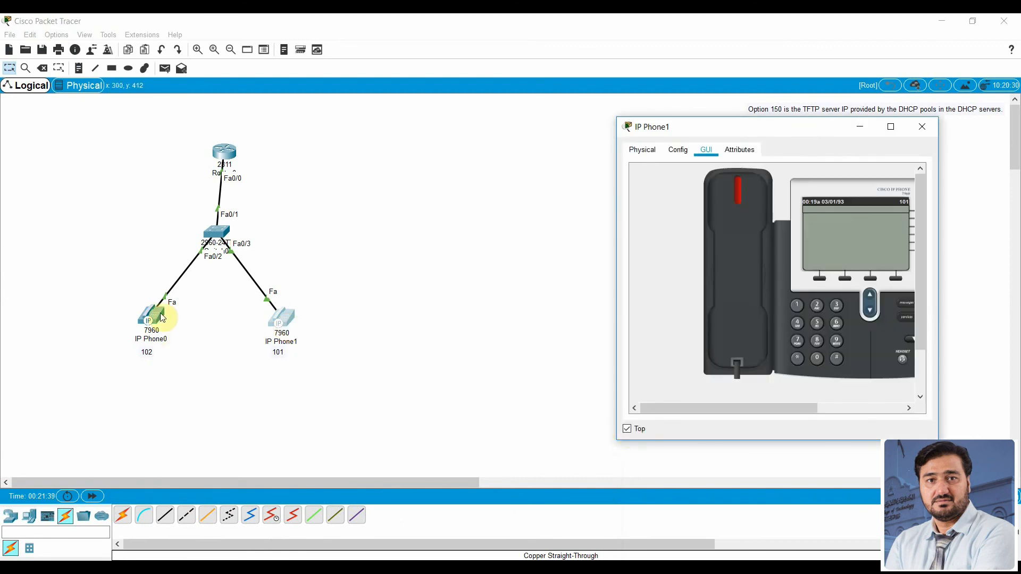
left_click_drag(497, 150, 174, 130)
left_click(146, 433)
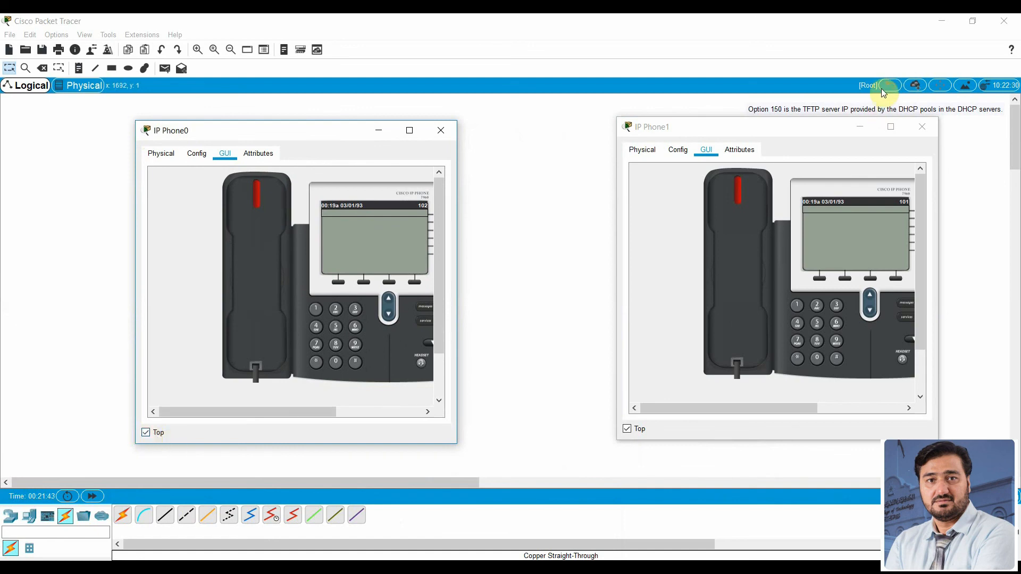
left_click(780, 129)
left_click_drag(779, 129, 656, 126)
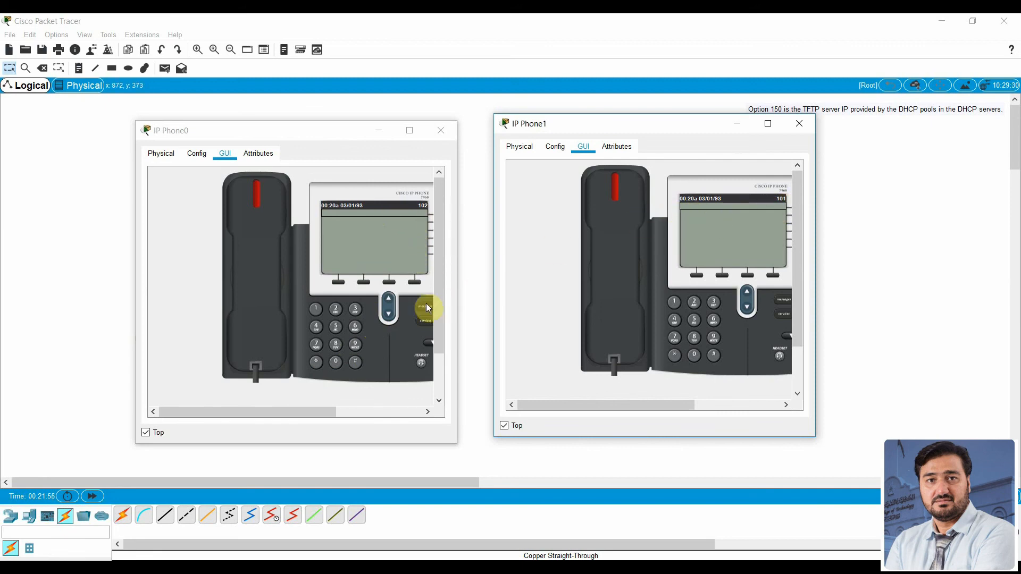
Dial 101 on IP Phone0, lift its handset to place the call, and answer it on IP Phone1
left_click(318, 313)
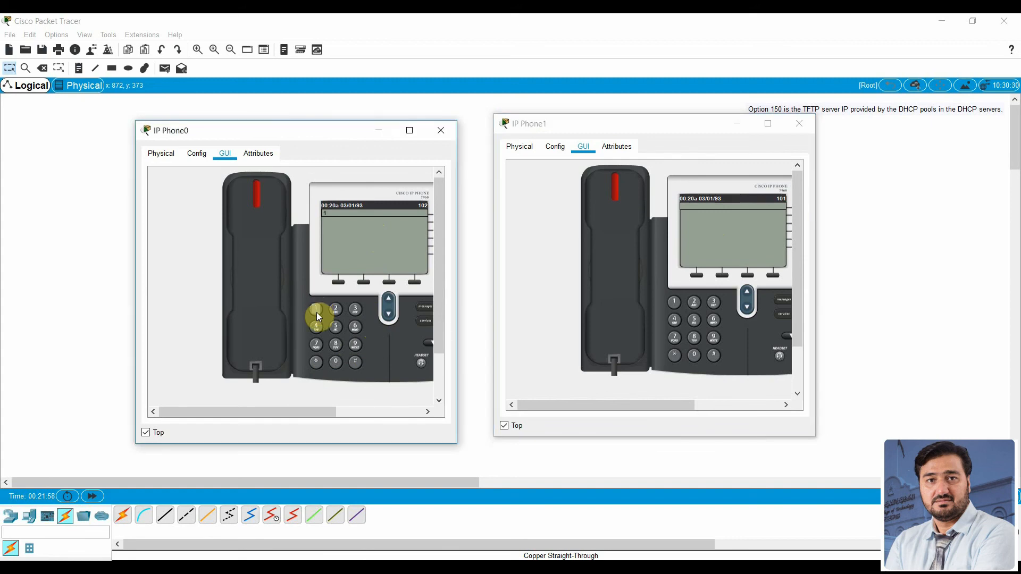
type("01")
left_click(265, 272)
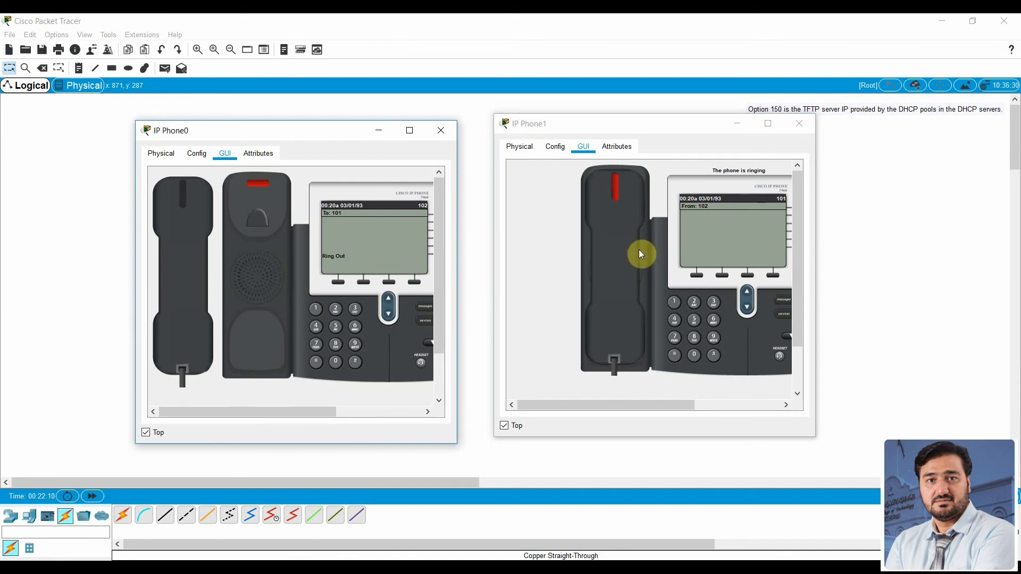
left_click(620, 232)
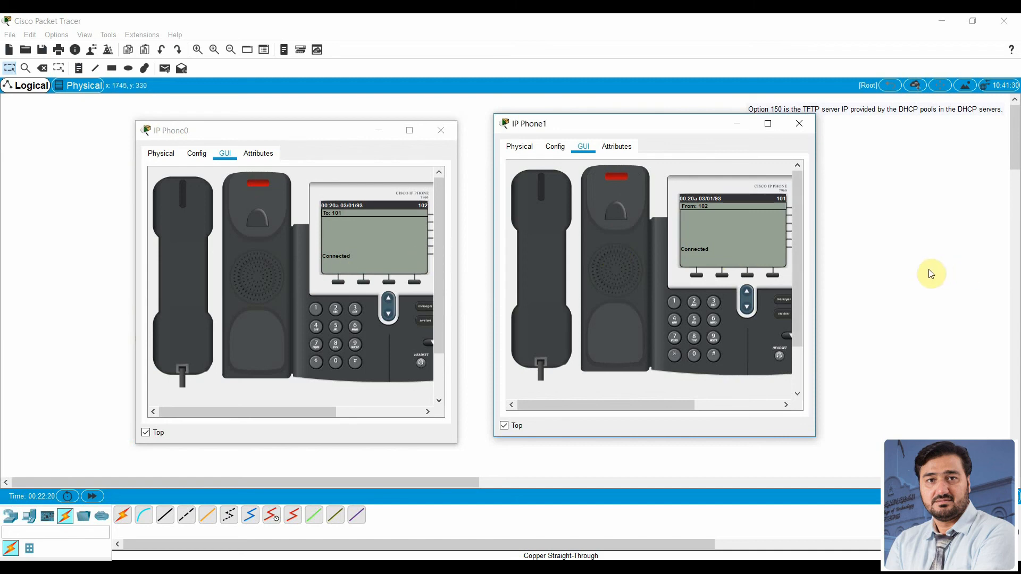
Turn off the stay-on-top option for both phone windows and close them
left_click(147, 438)
left_click(504, 432)
left_click(800, 123)
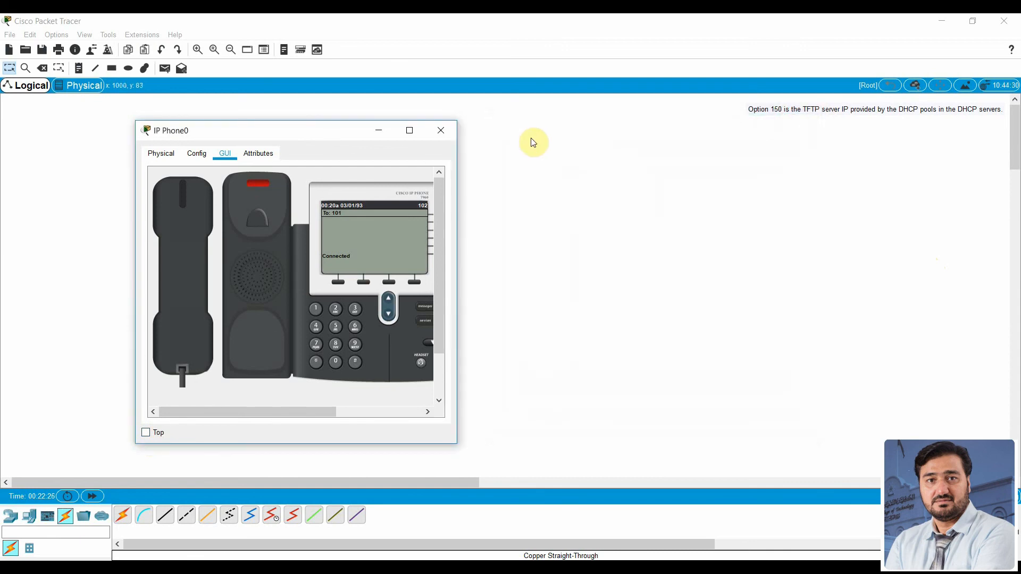
left_click(449, 133)
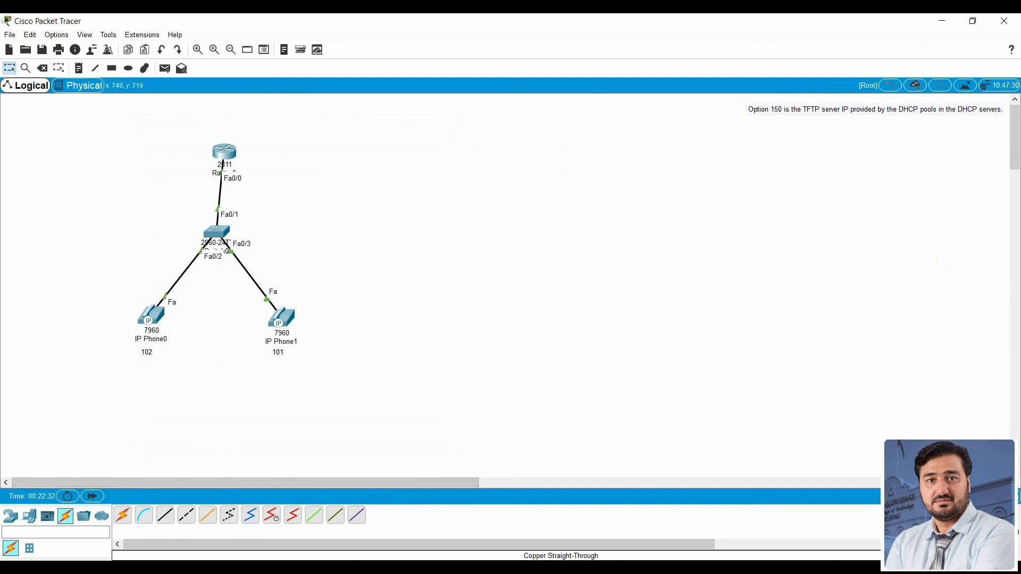
left_click(311, 568)
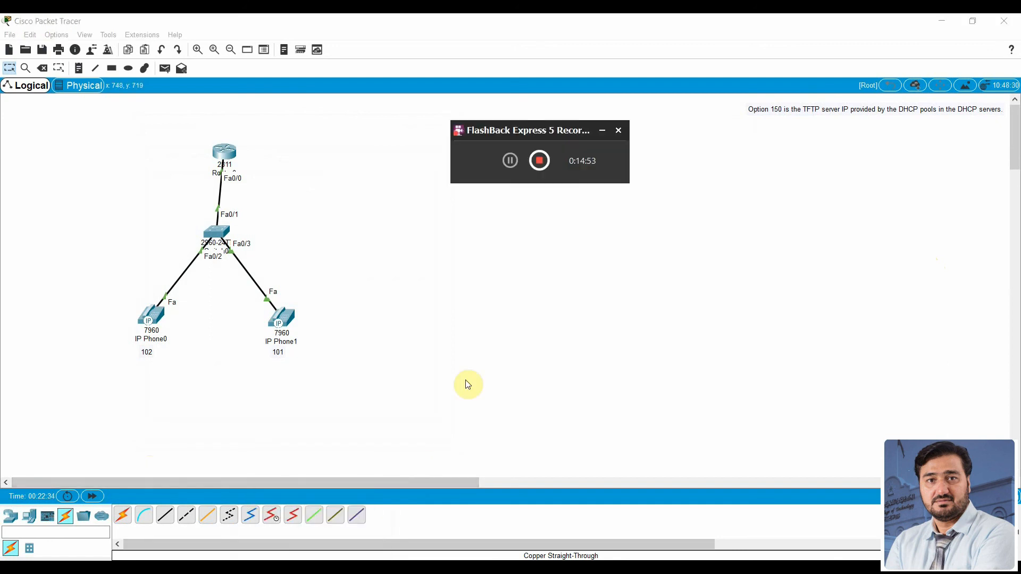
left_click(538, 161)
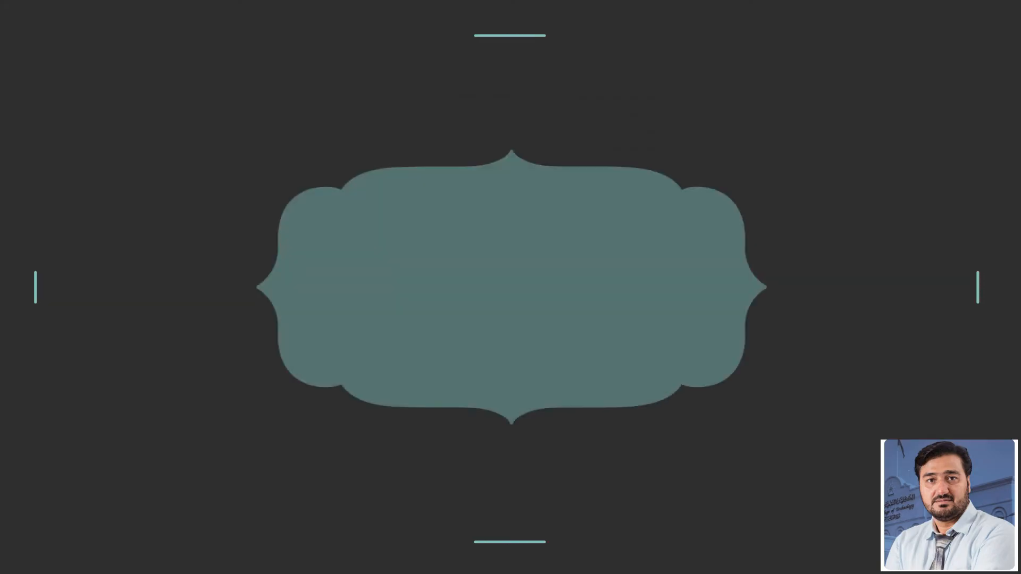